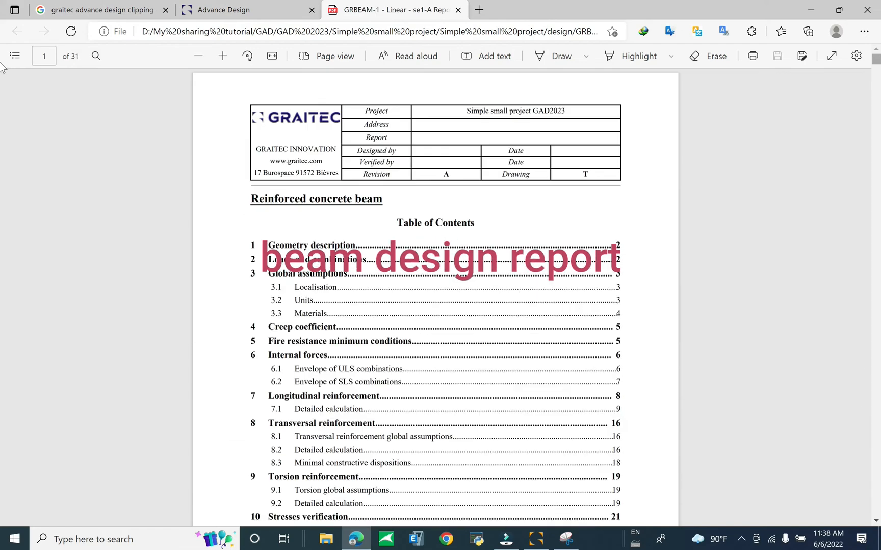
Read through the reinforced concrete beam design report, from the table of contents through the reinforcement calculations.
scroll(749, 209, down, 20)
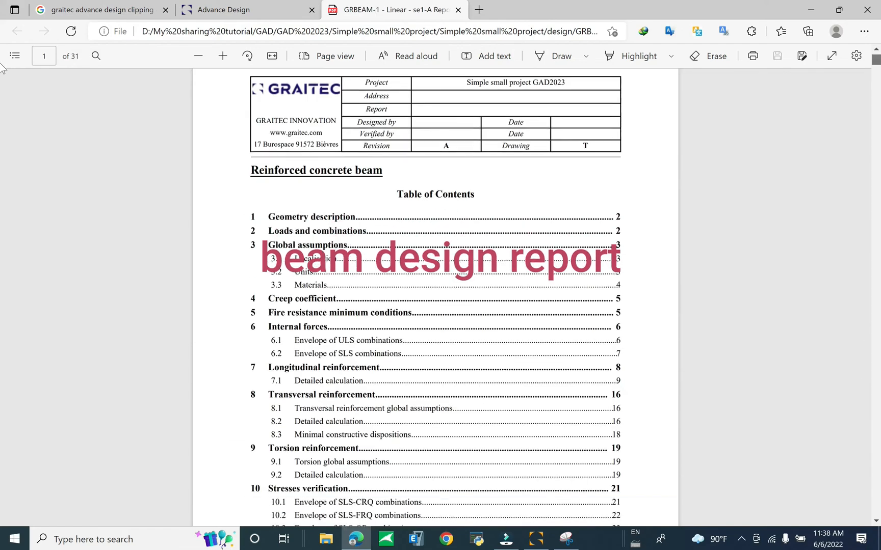
scroll(771, 209, down, 20)
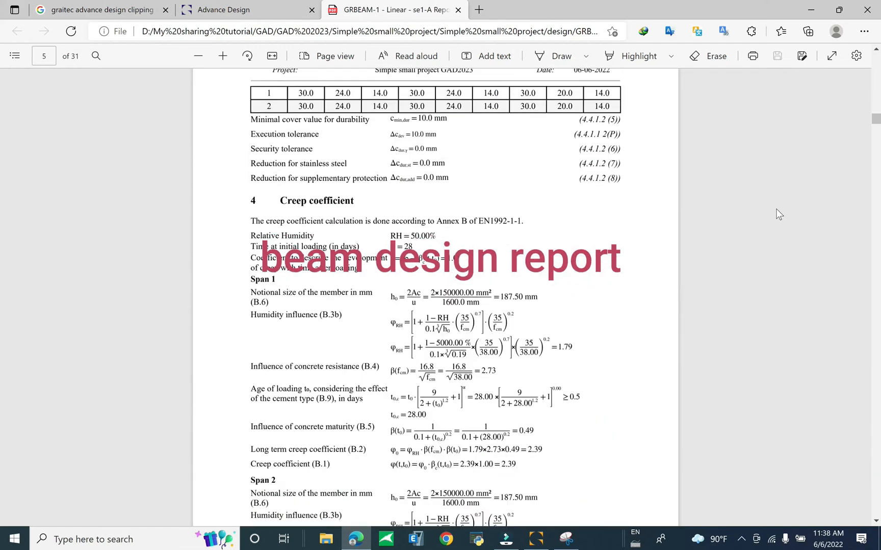
scroll(763, 257, down, 20)
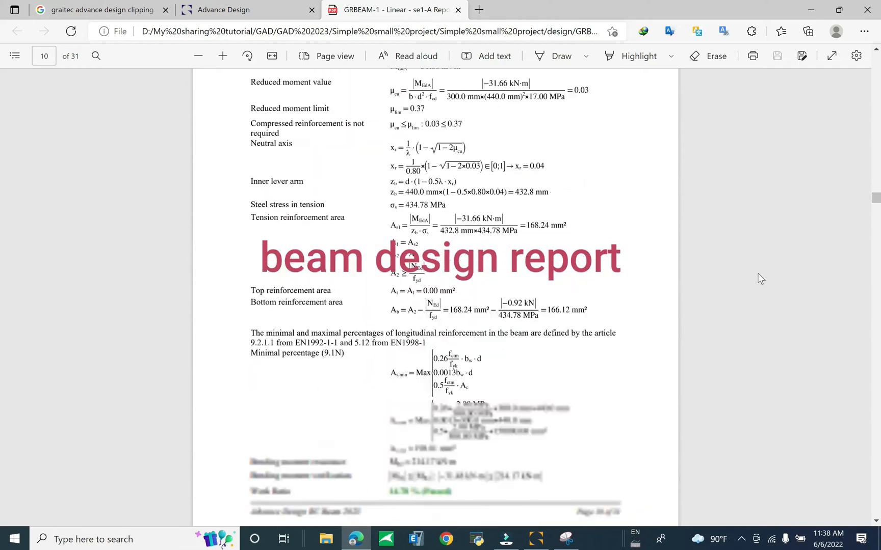
scroll(760, 312, down, 20)
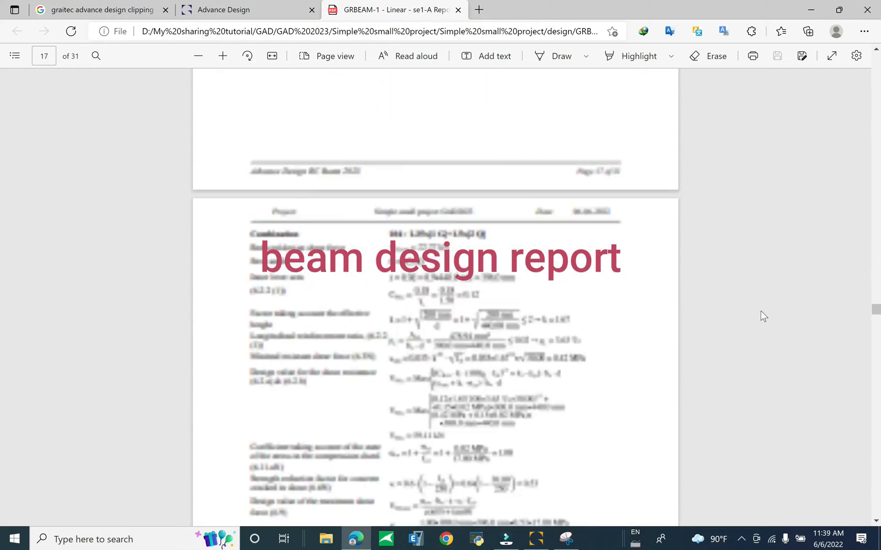
scroll(1, 518, down, 20)
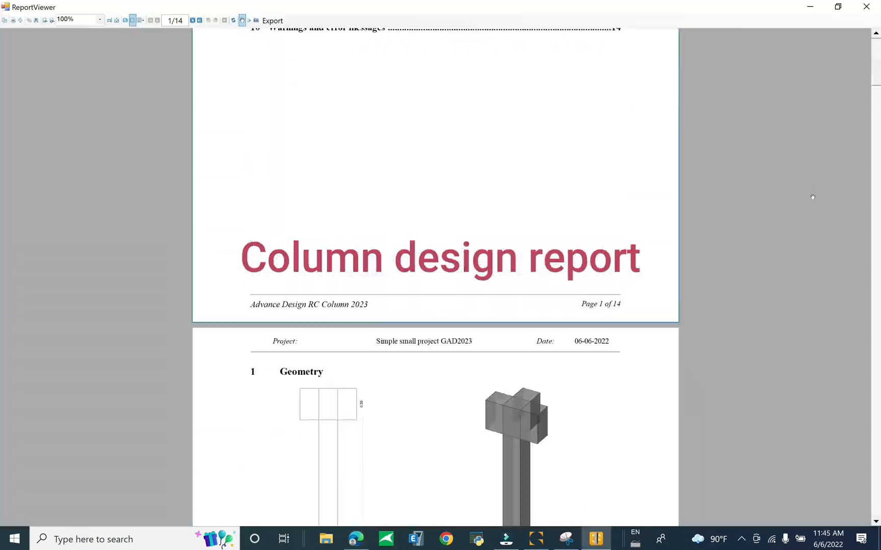
Look through the column design report and the reinforced concrete wall design report.
scroll(812, 197, down, 20)
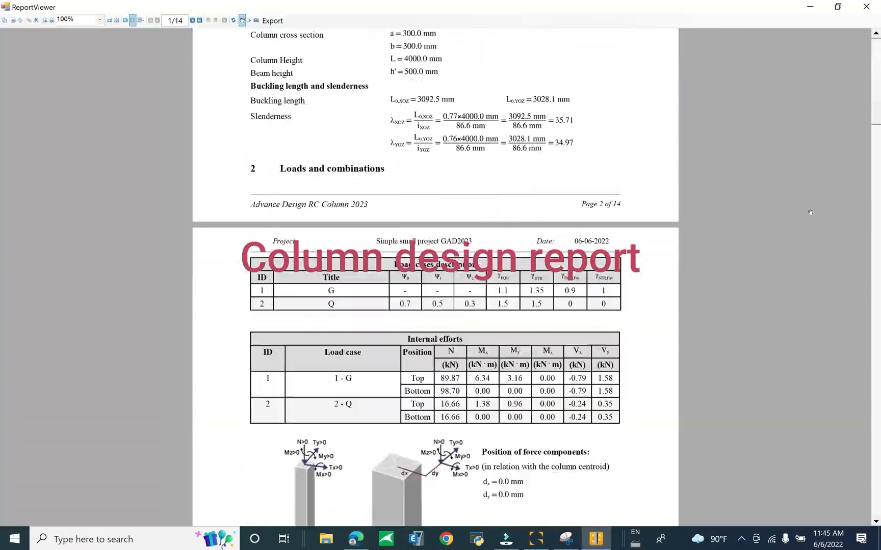
scroll(812, 220, down, 20)
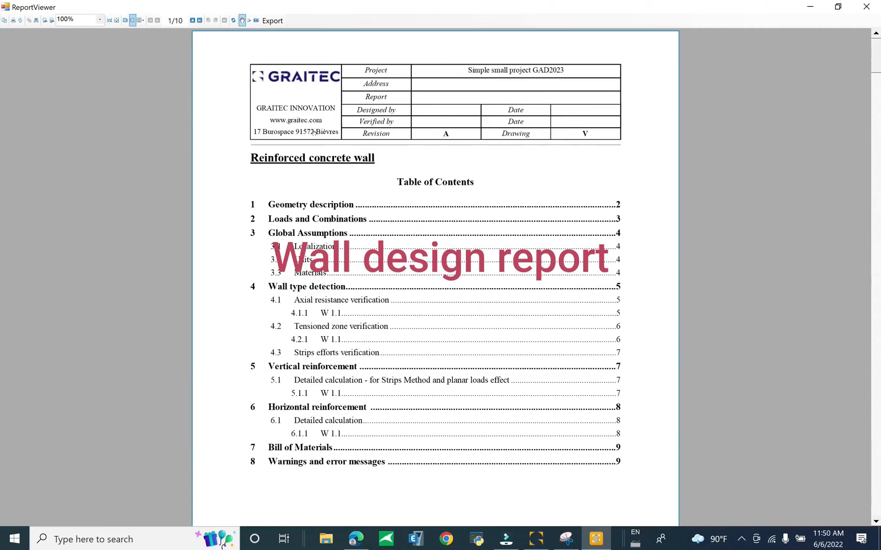
scroll(314, 132, down, 5)
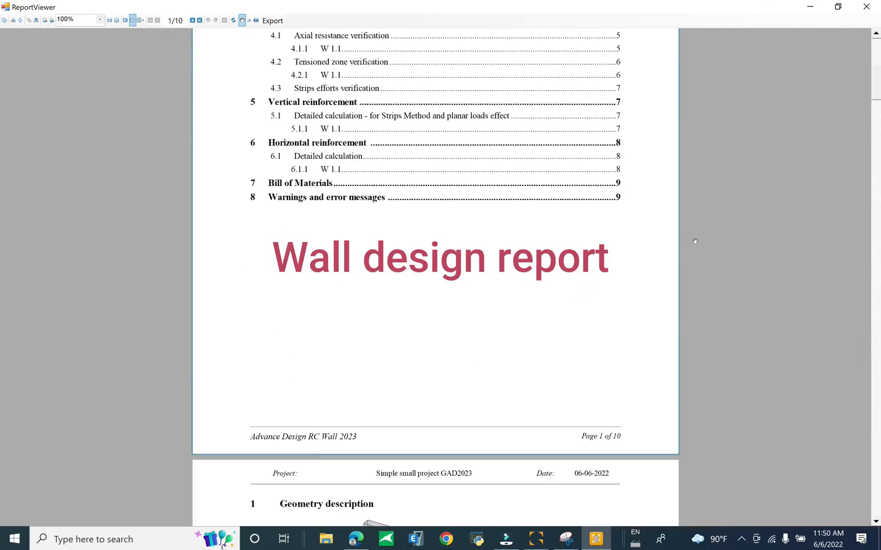
scroll(269, 258, up, 1)
scroll(533, 313, down, 20)
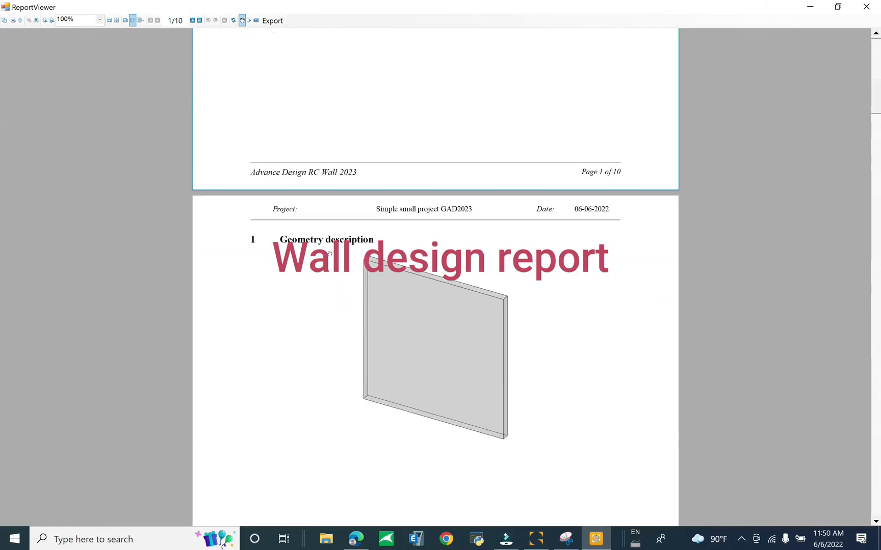
scroll(601, 309, down, 20)
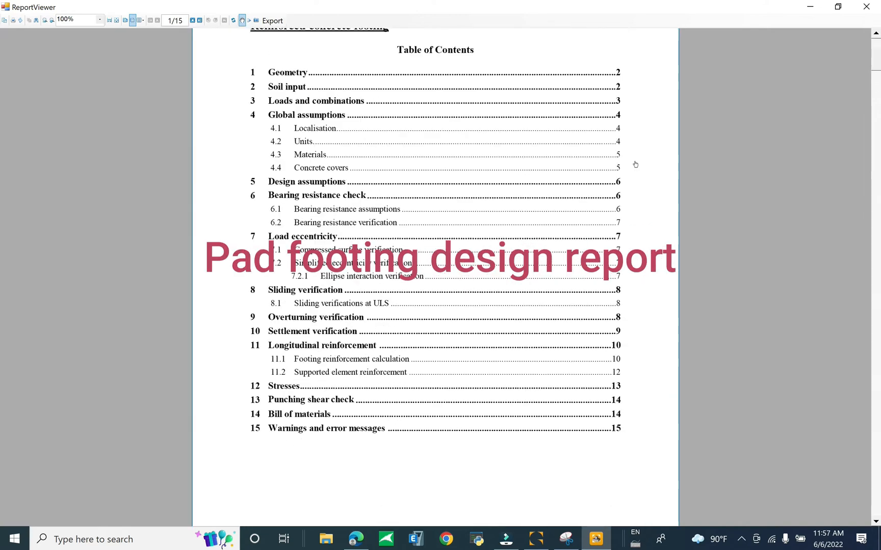
Look through the pad footing design report and the continuous footing design report.
scroll(380, 228, down, 10)
scroll(518, 238, down, 20)
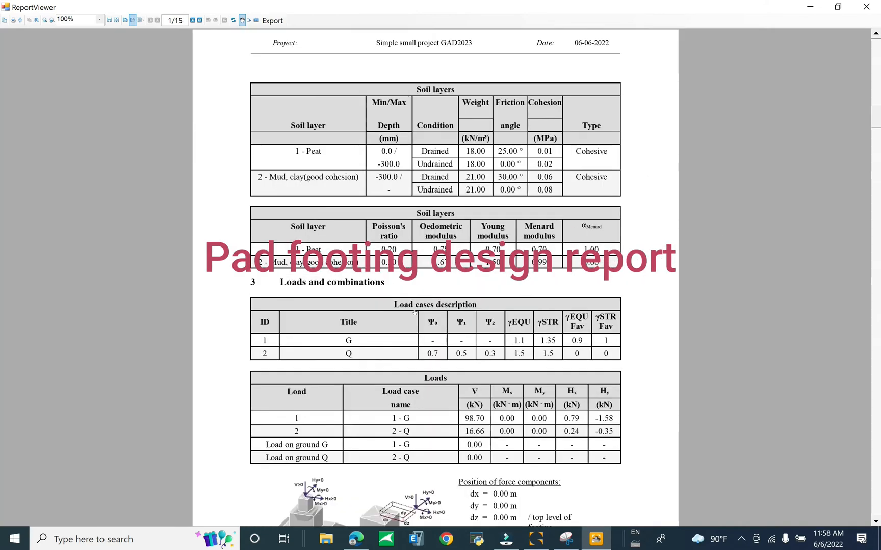
scroll(581, 205, down, 20)
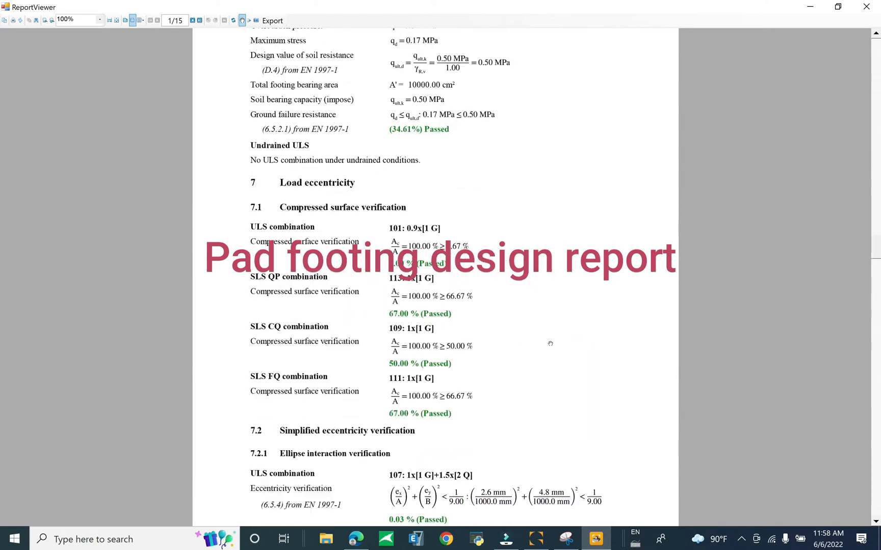
scroll(457, 323, down, 20)
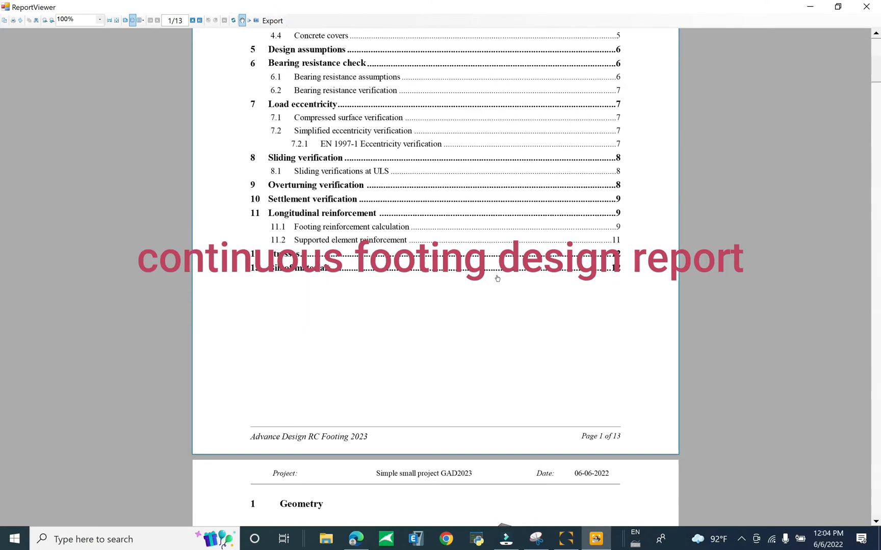
scroll(498, 277, down, 20)
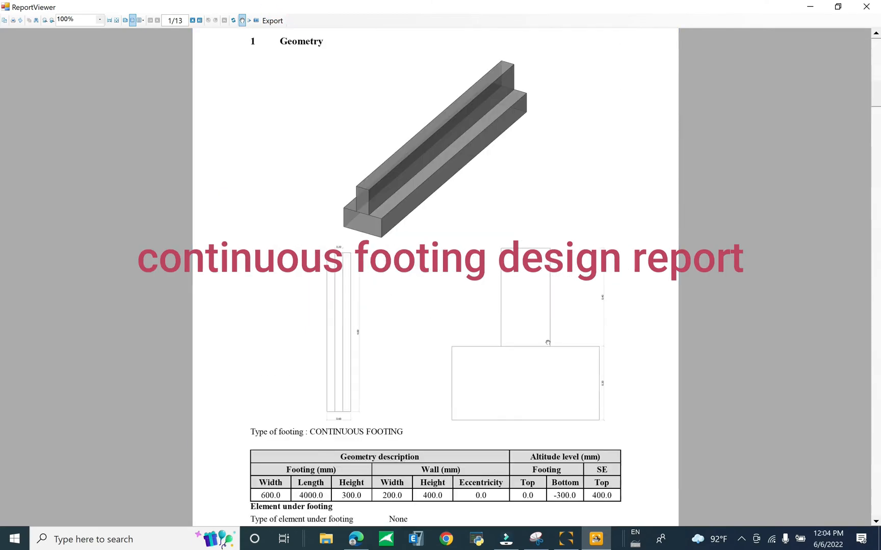
scroll(485, 251, down, 20)
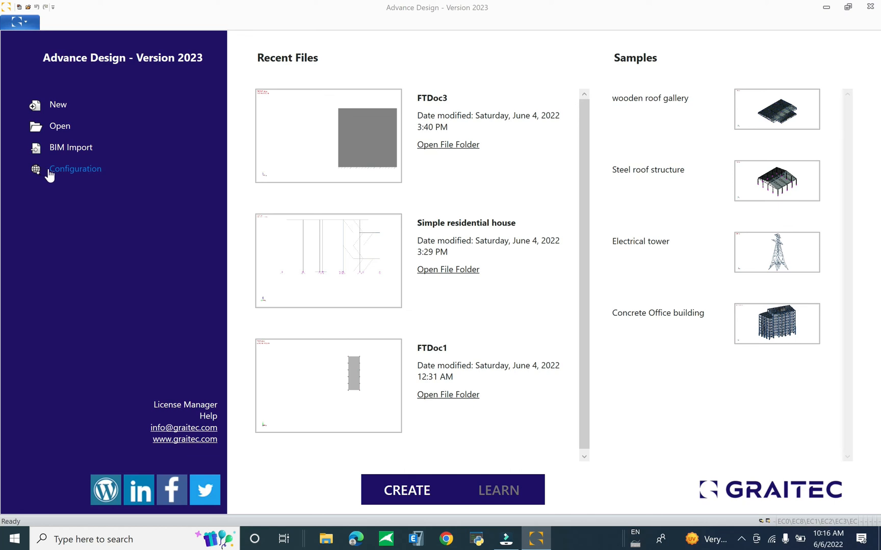
Open the localization configuration from the Advance Design start page and set the localization to United States.
click(75, 177)
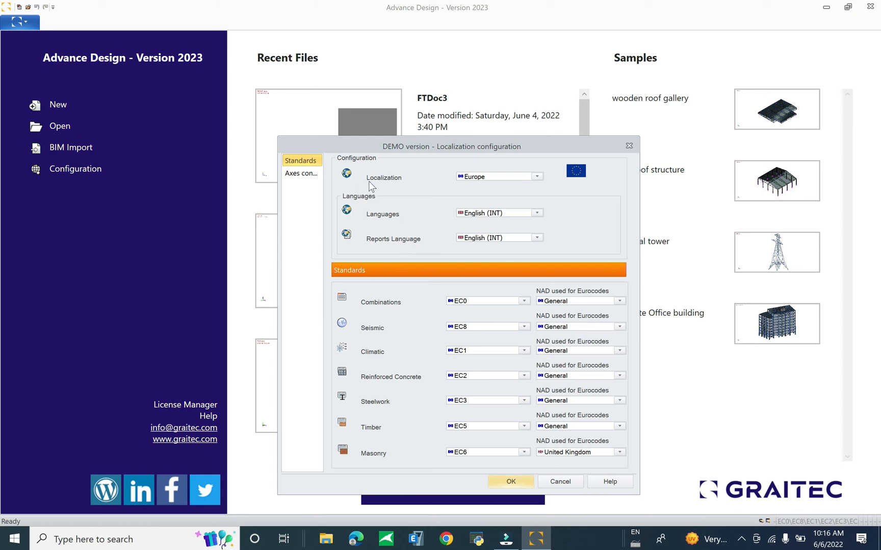
click(517, 177)
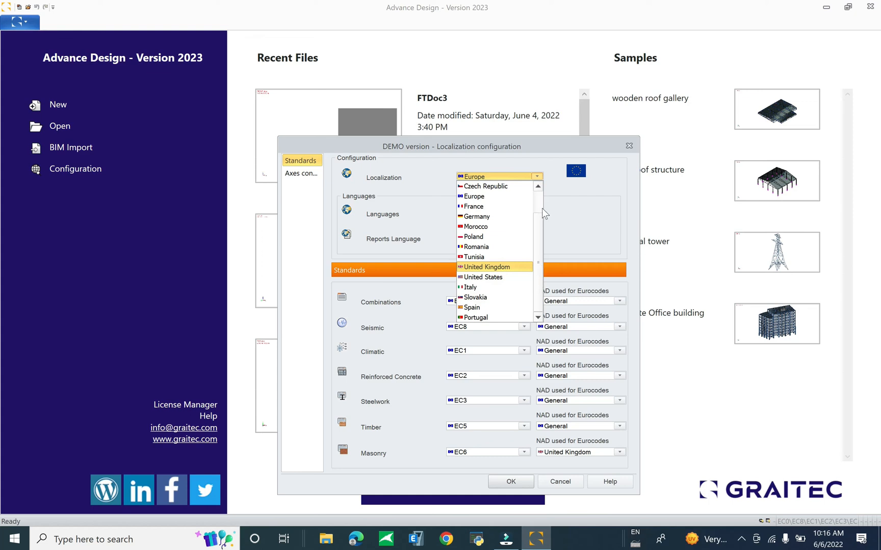
scroll(539, 217, up, 1)
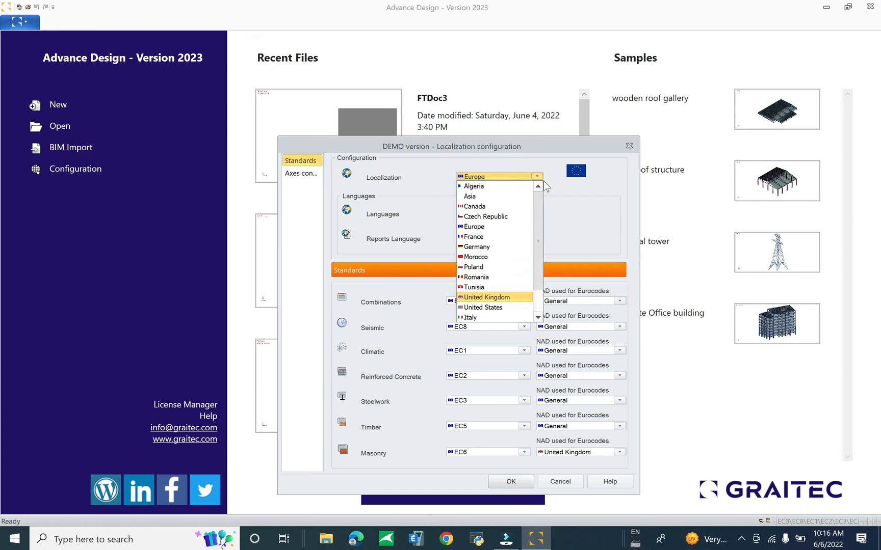
drag(537, 214, 541, 312)
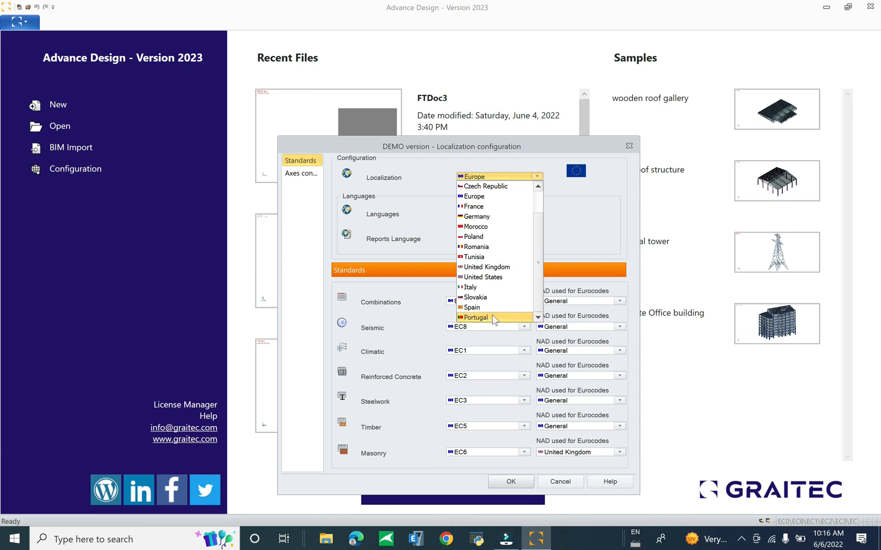
scroll(499, 279, up, 1)
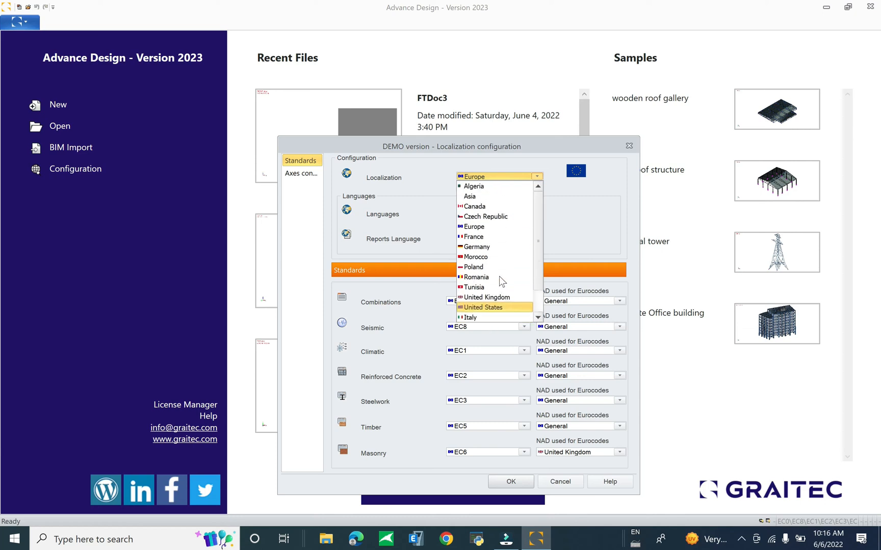
drag(536, 251, 537, 279)
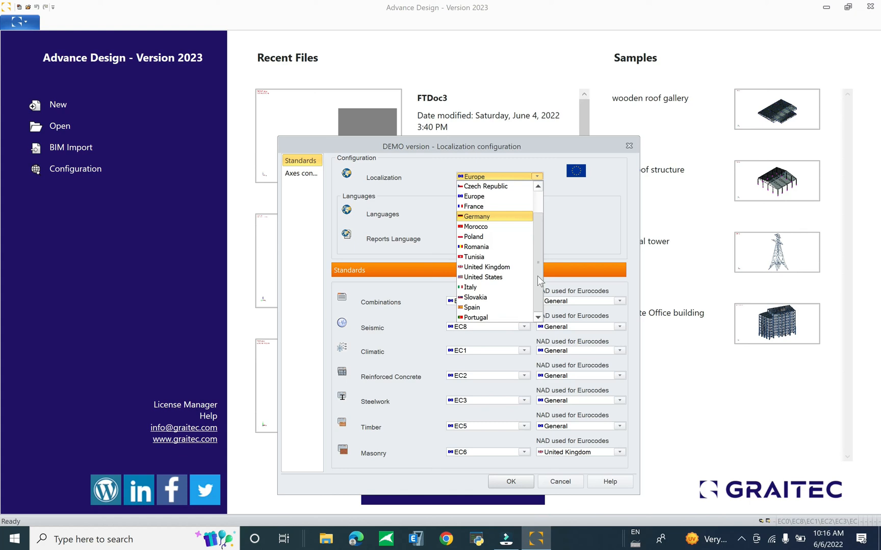
click(484, 277)
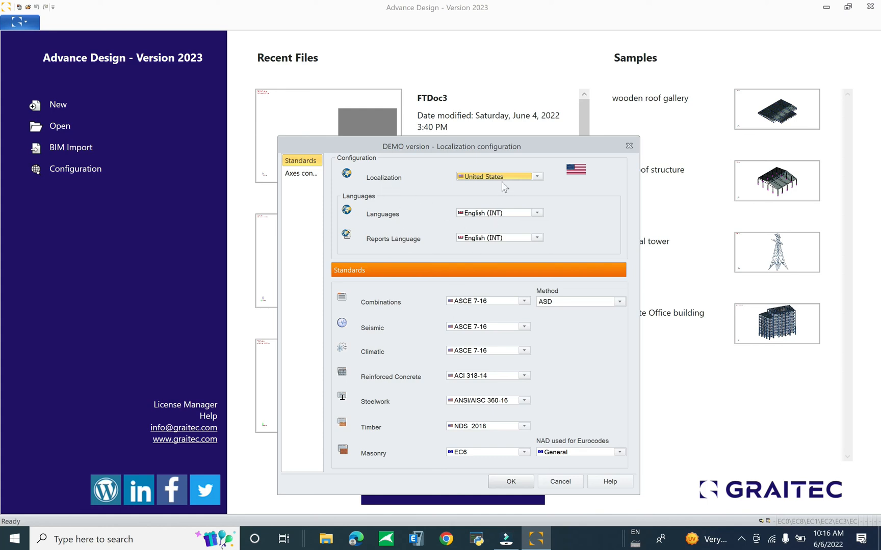
Set the localization to Canada and check the available masonry standards and their national annex options.
click(527, 175)
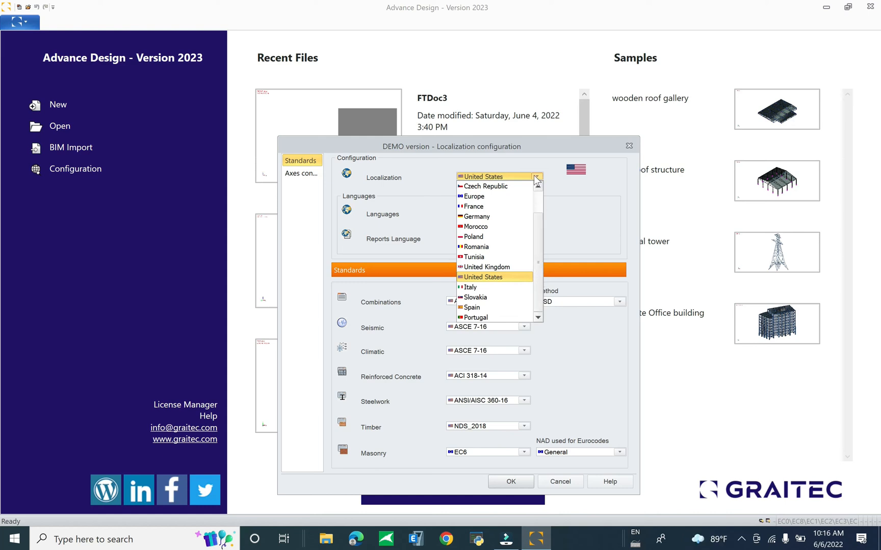
scroll(536, 186, up, 3)
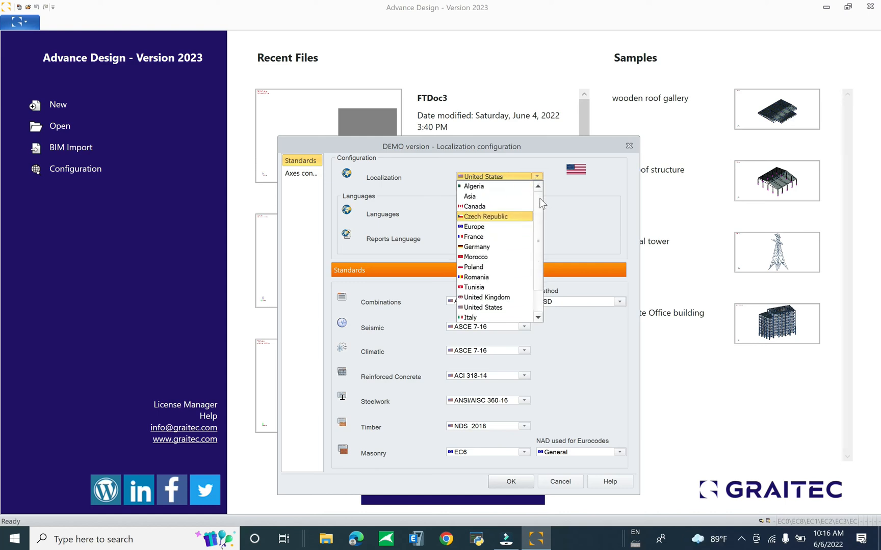
click(502, 207)
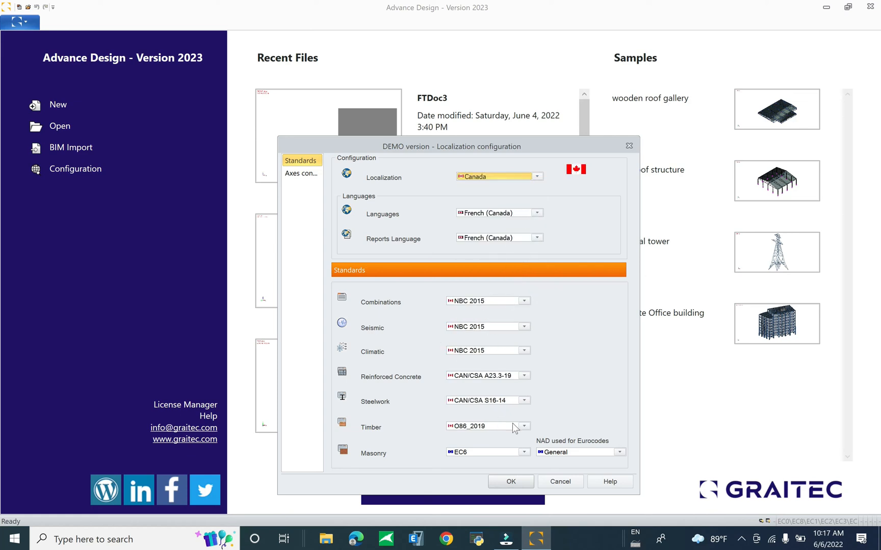
click(503, 452)
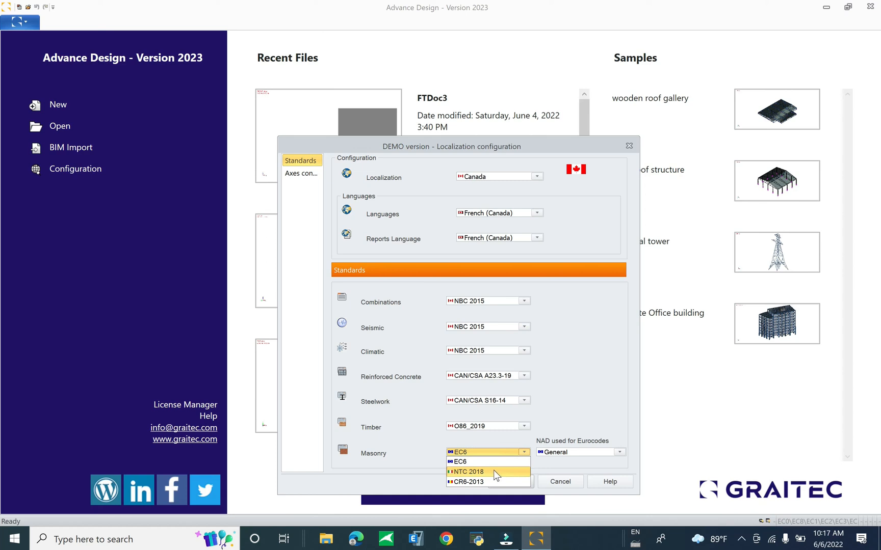
click(591, 456)
click(590, 456)
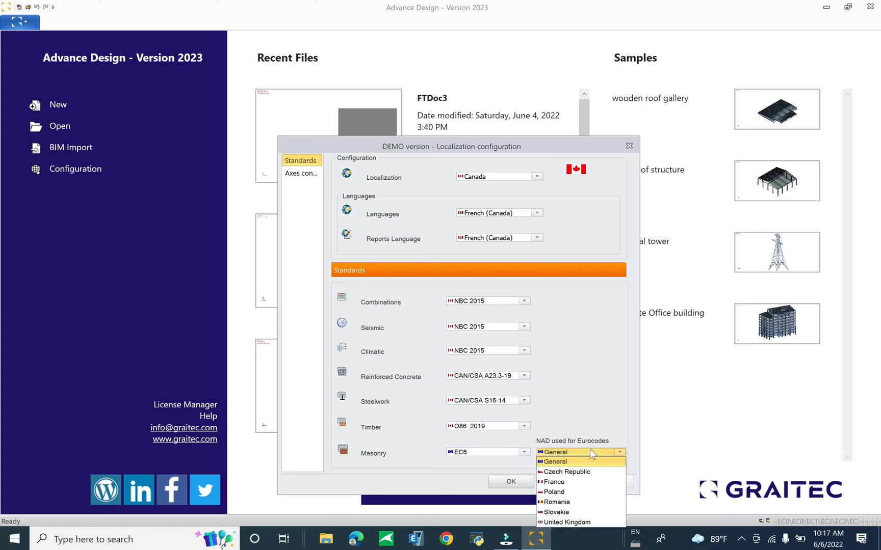
click(594, 386)
Set the localization to United Kingdom and the interface language to Français.
click(504, 177)
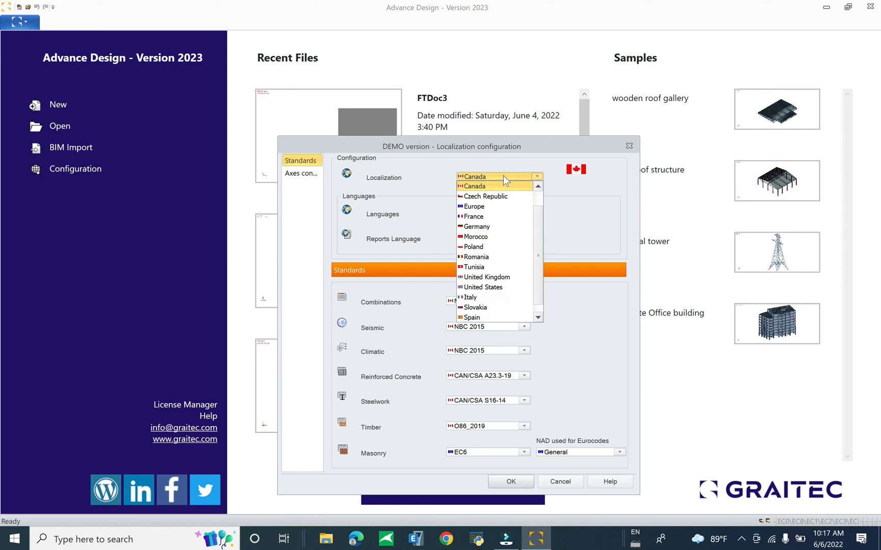
click(512, 277)
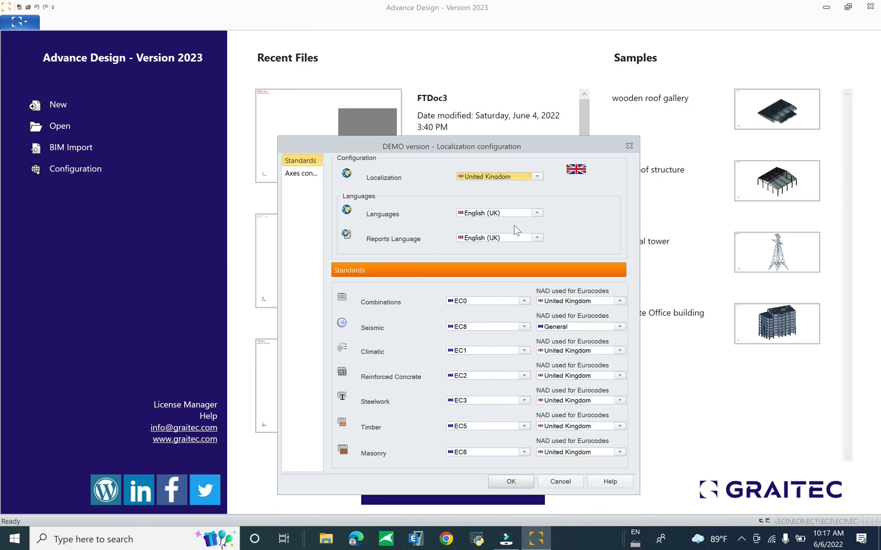
click(527, 213)
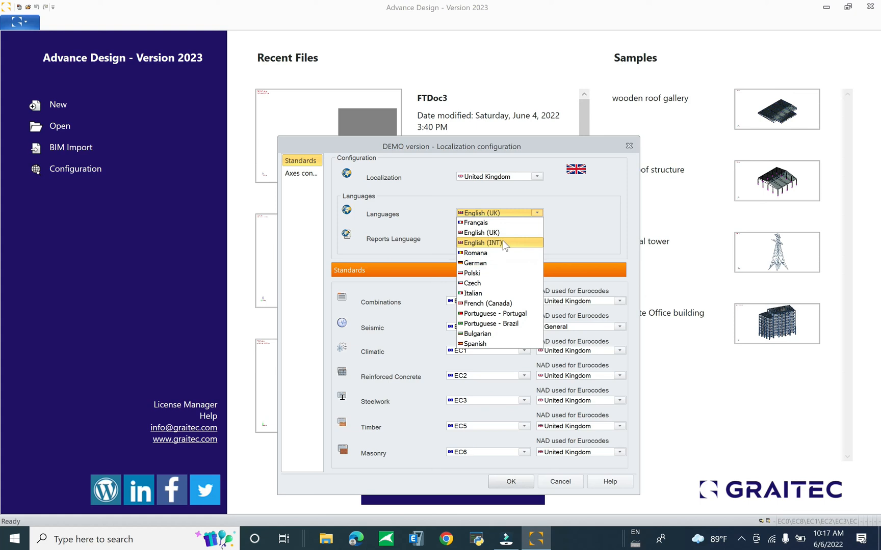
click(536, 224)
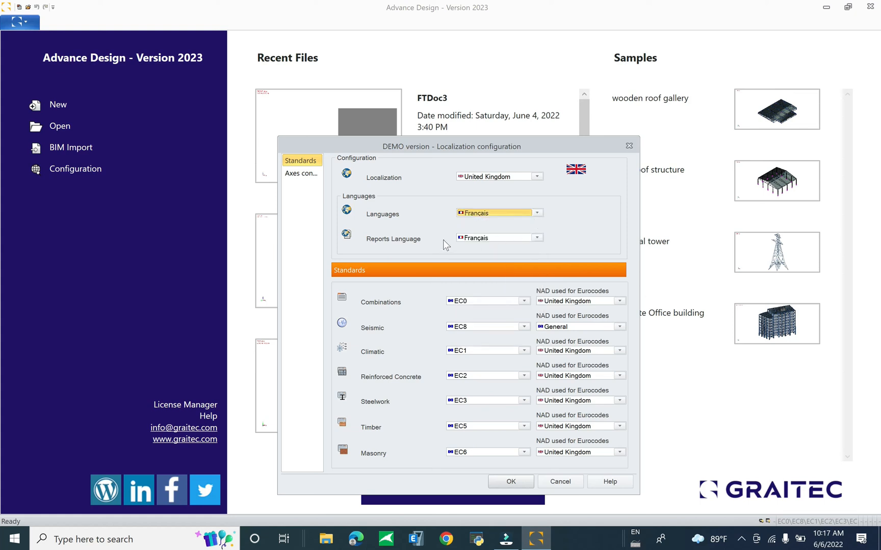
Try Portuguese - Brazil as the reports language, settle on English (UK), and apply the localization configuration.
click(507, 238)
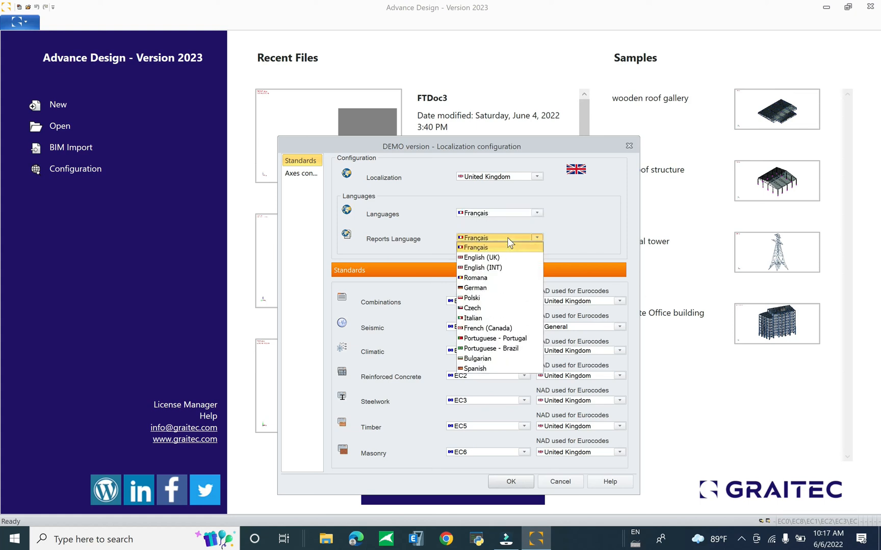
click(504, 348)
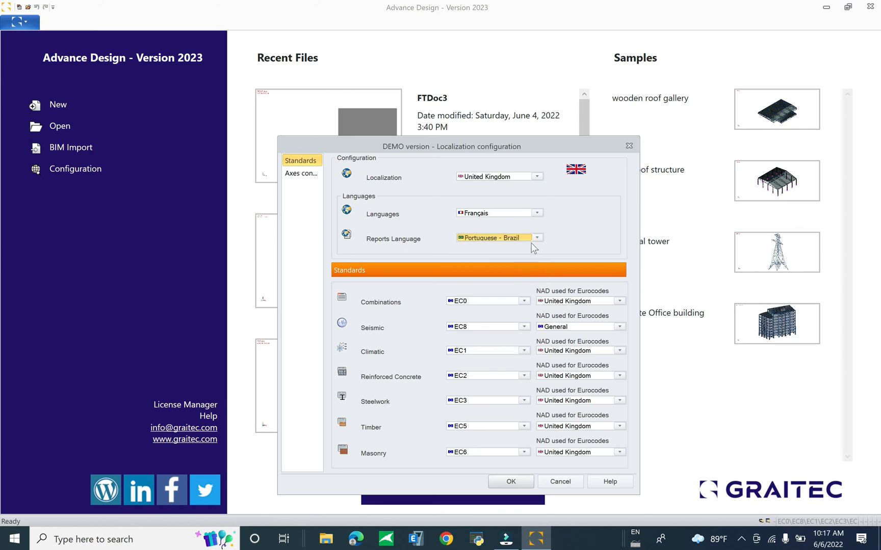
click(537, 238)
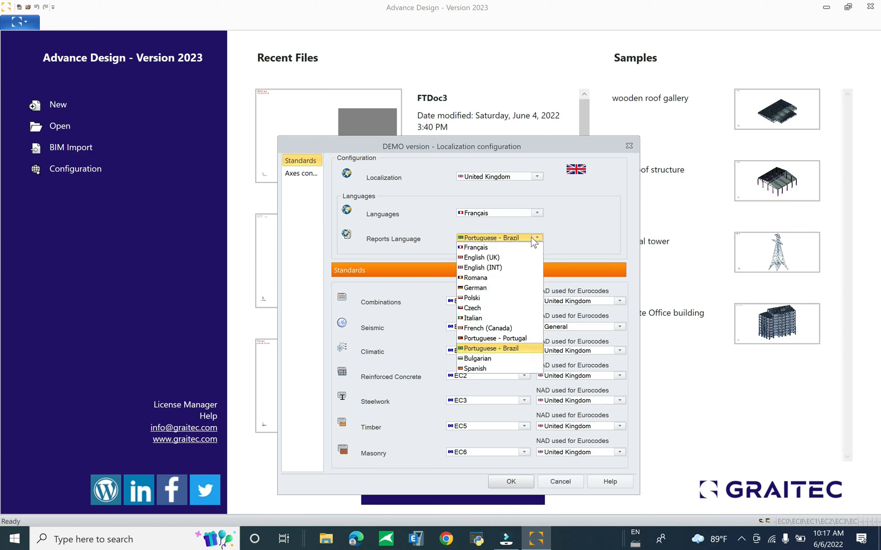
click(510, 258)
click(510, 482)
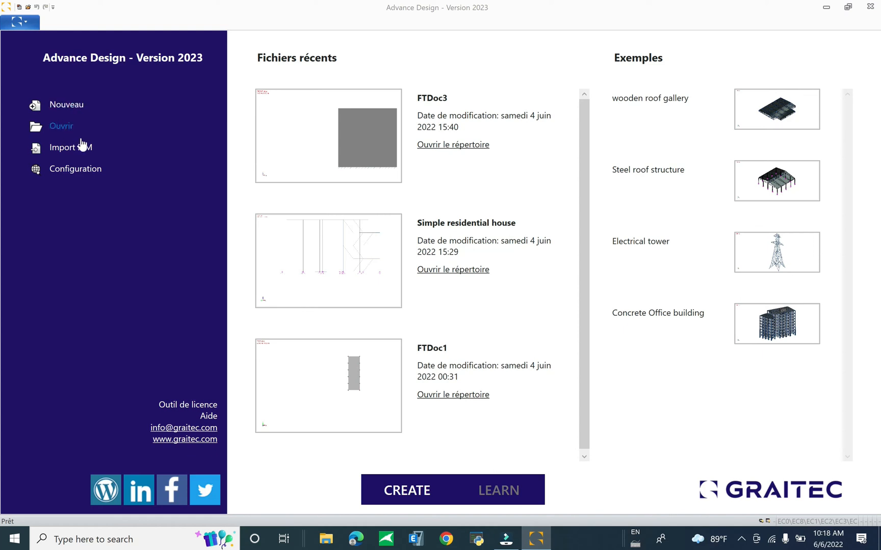
Reopen the localization configuration, browse the available countries, reselect United Kingdom so both languages become English (UK), and apply it.
click(76, 170)
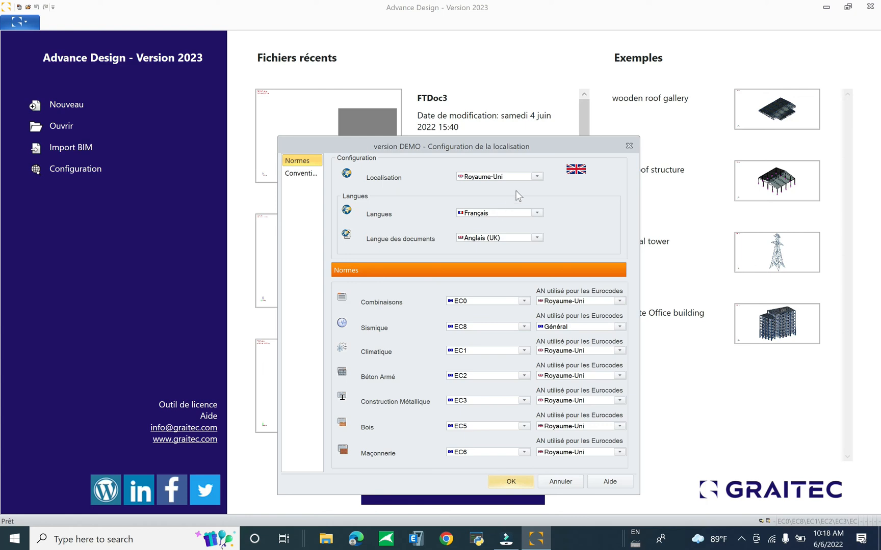
click(528, 178)
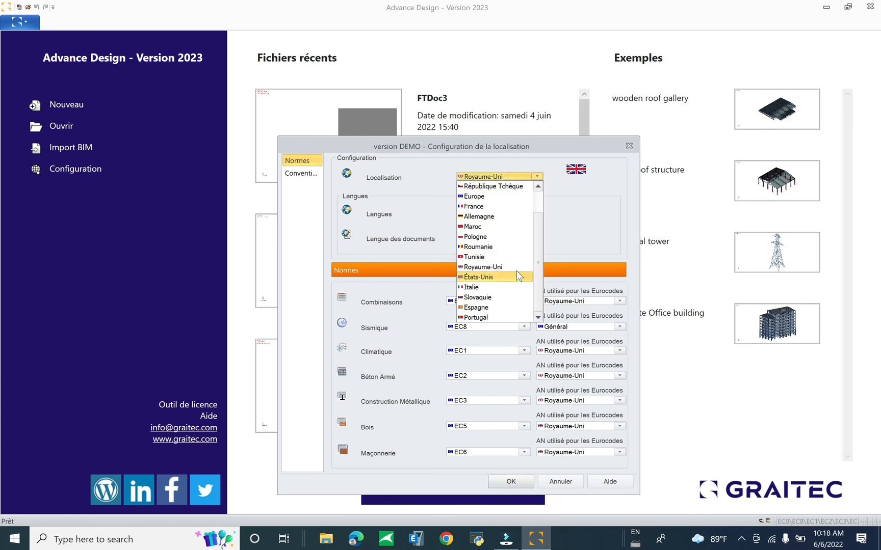
scroll(513, 275, up, 2)
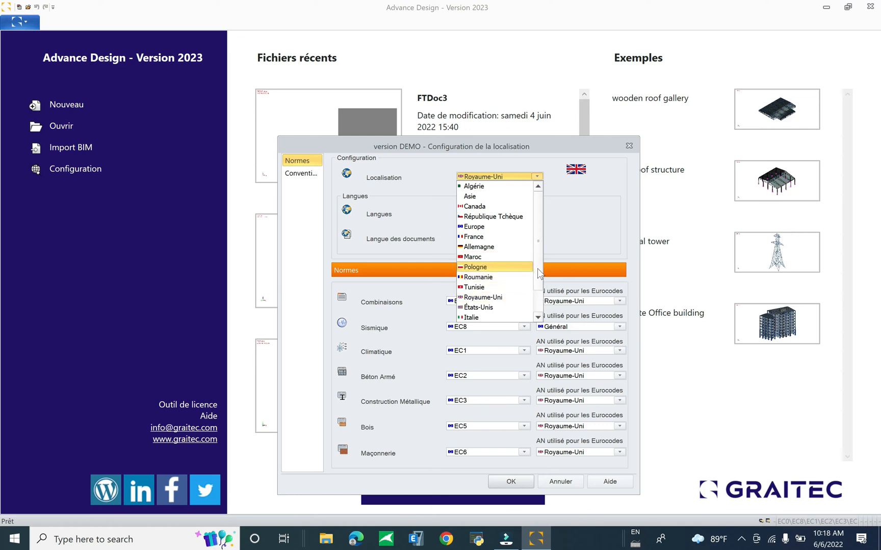
drag(537, 254, 541, 283)
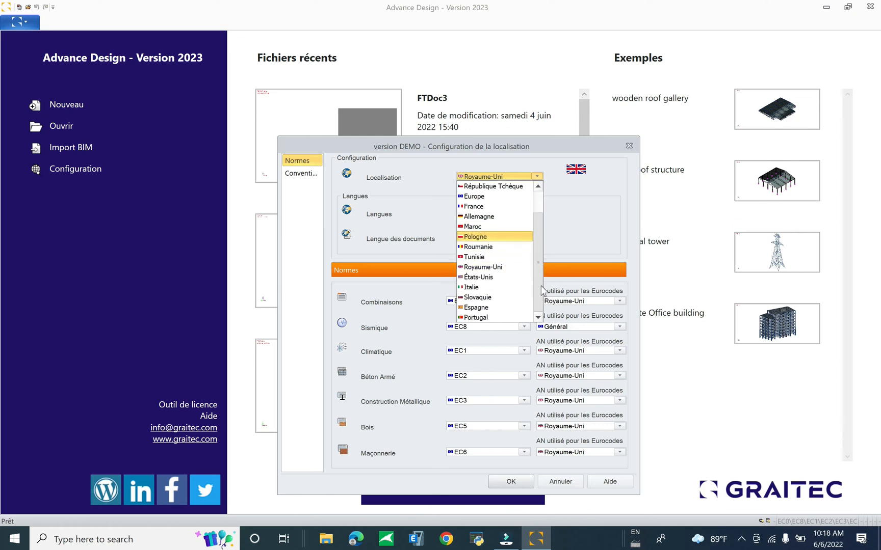
drag(543, 275, 540, 241)
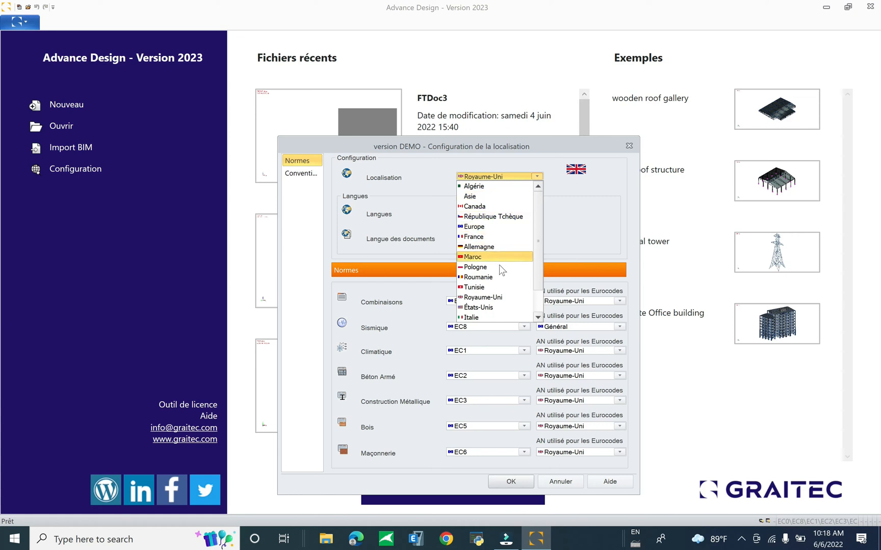
scroll(501, 278, down, 2)
scroll(501, 278, up, 1)
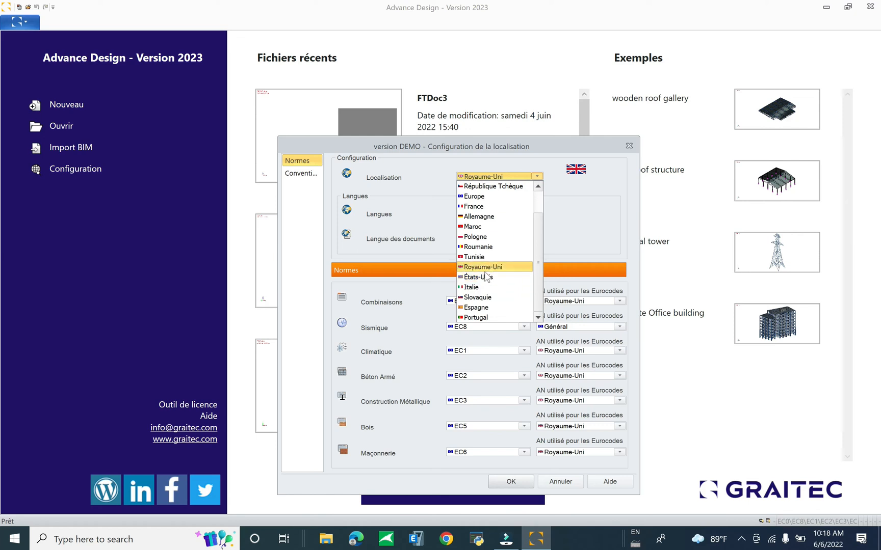
click(495, 270)
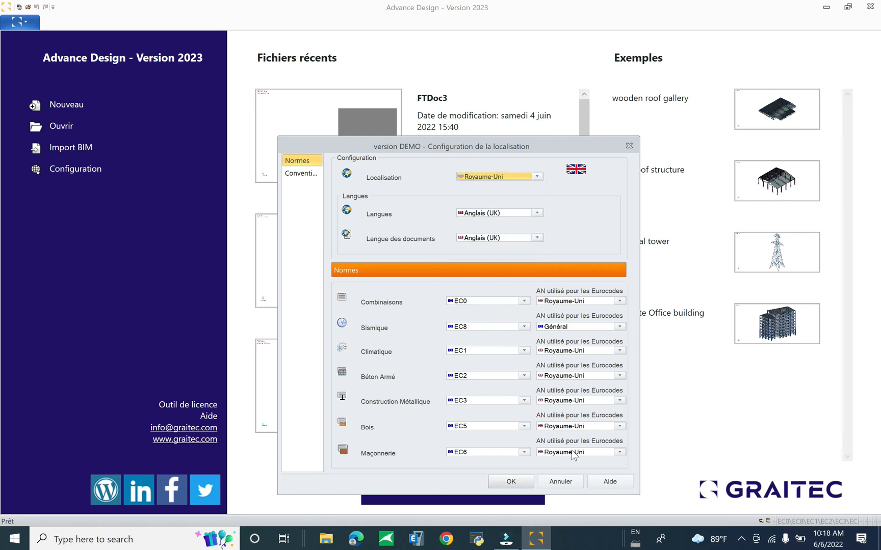
click(515, 484)
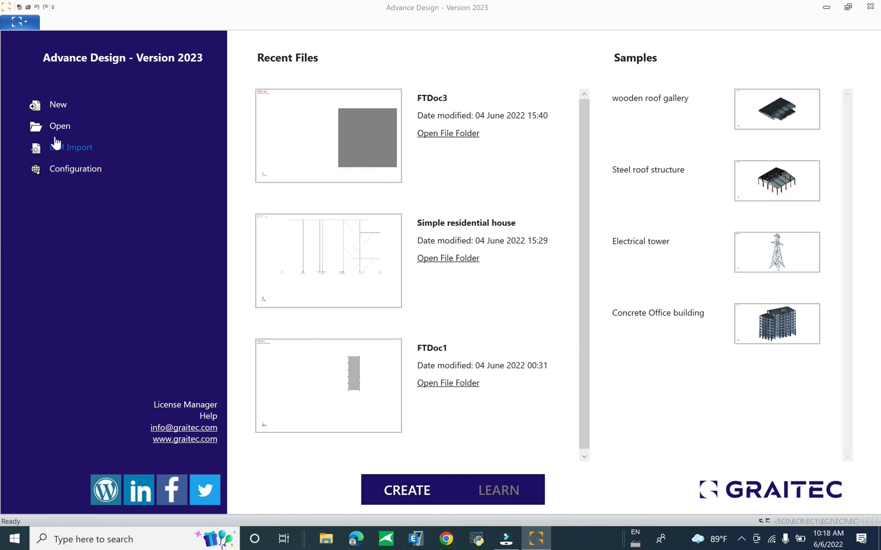
Create a new project, name it "Simple small project", and continue to the workspace and characteristics settings.
click(60, 107)
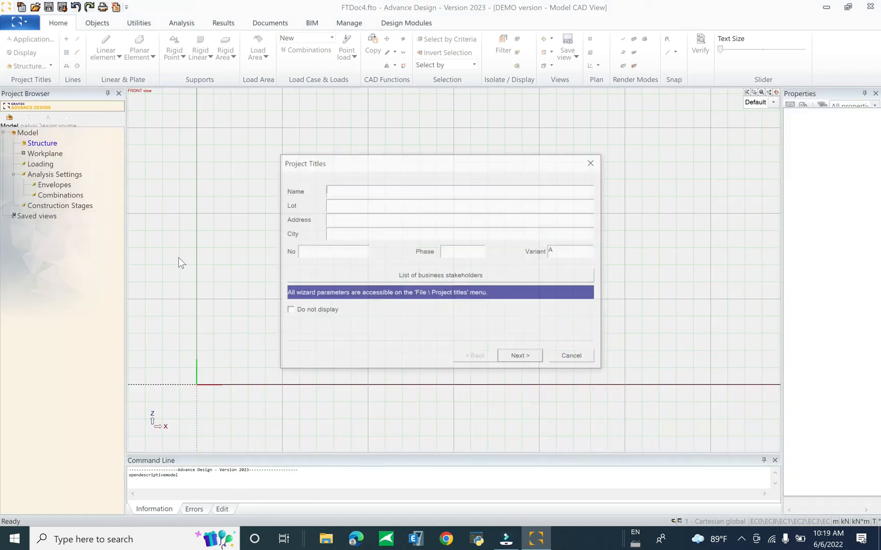
click(358, 189)
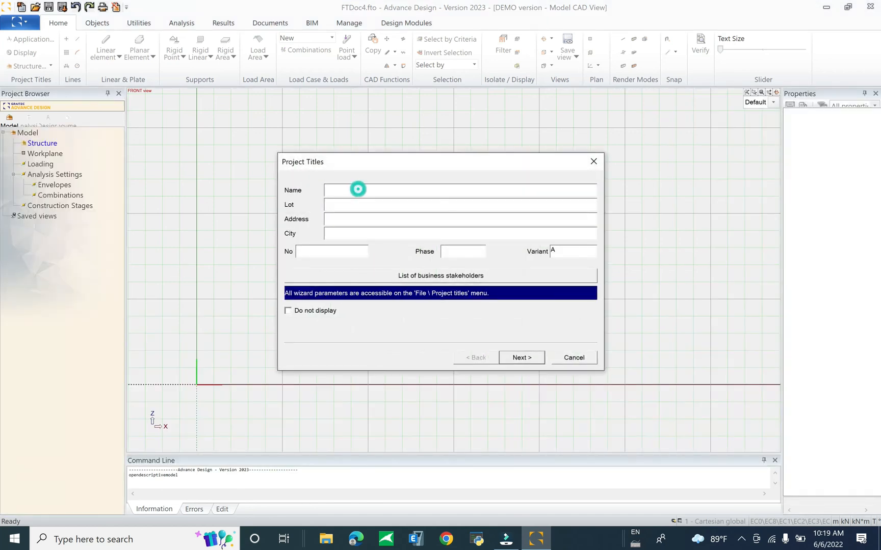
text(Simple small project)
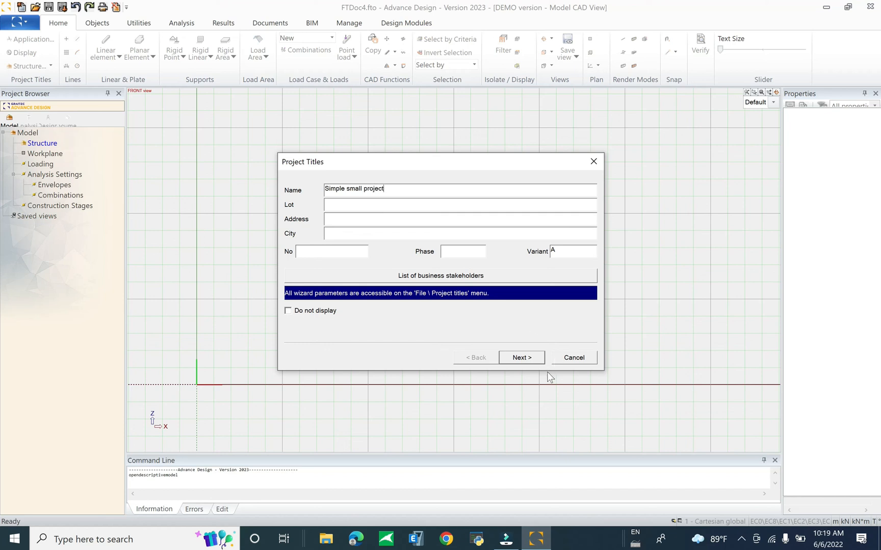
click(530, 360)
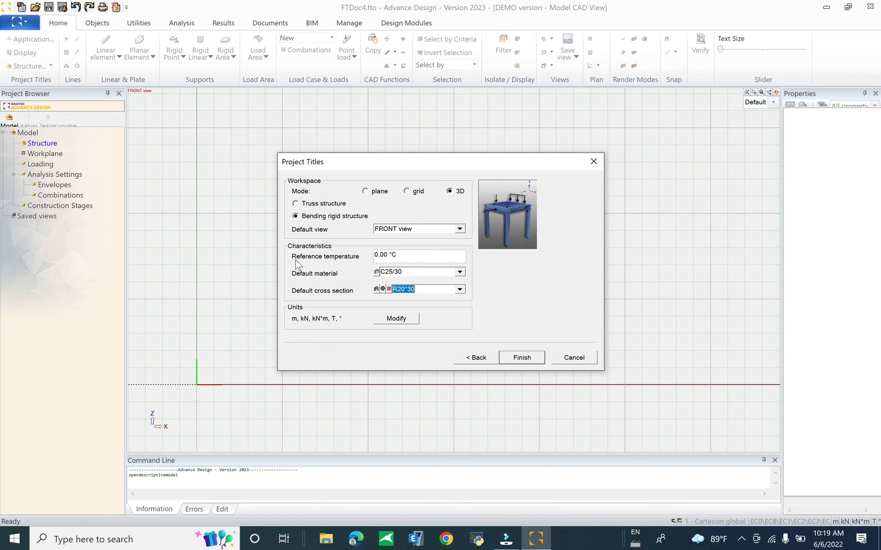
Try C25/30 and C35/45 as the project's default material, and settle on C30/37.
click(411, 255)
click(410, 255)
click(424, 273)
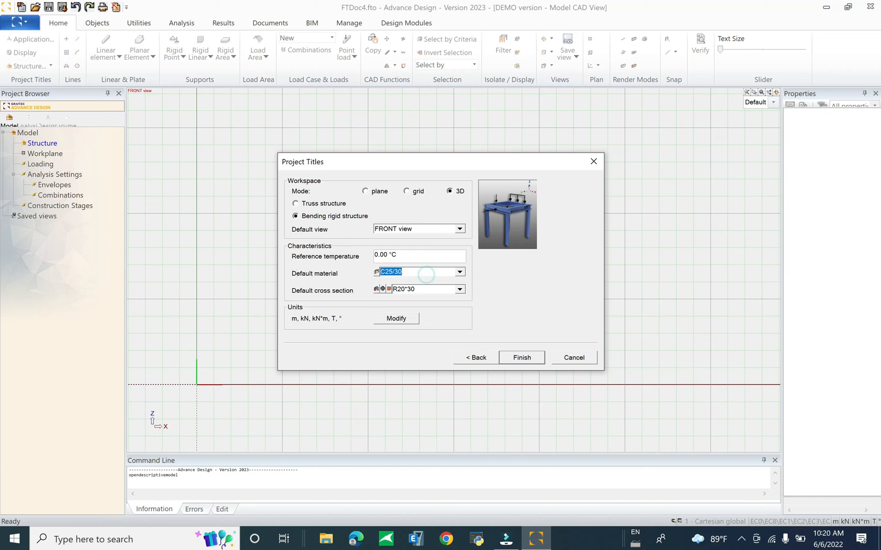
click(460, 274)
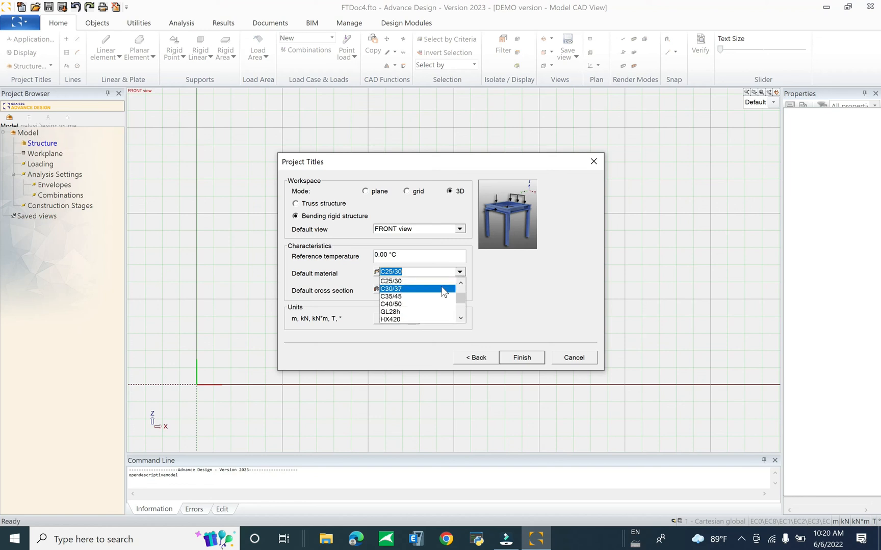
click(432, 282)
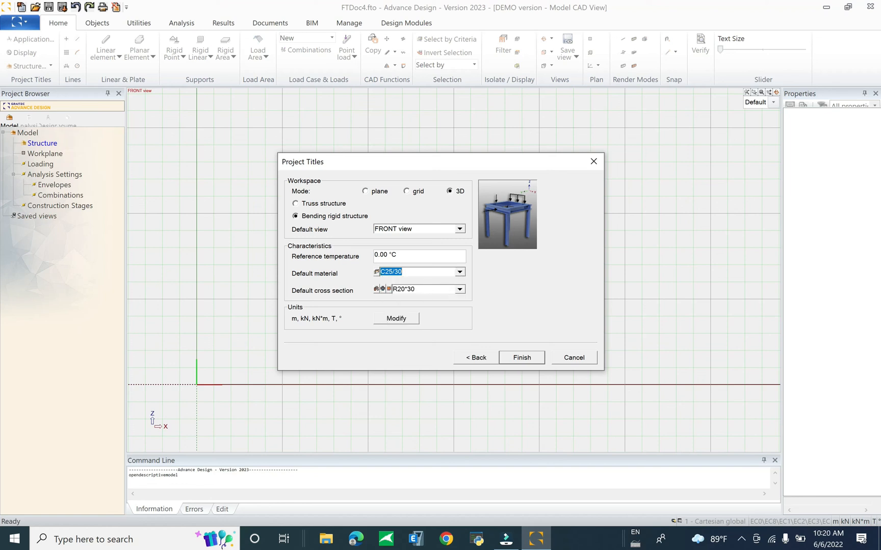
click(460, 274)
click(437, 297)
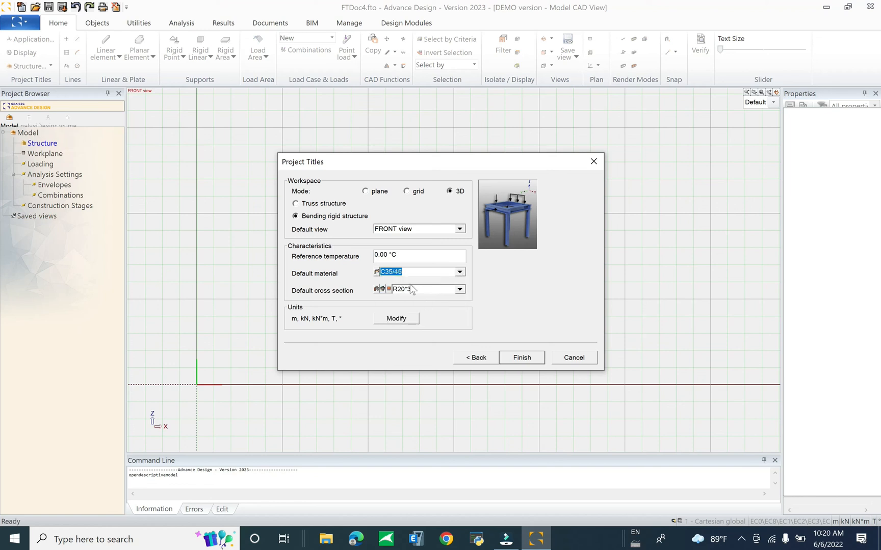
click(460, 274)
scroll(434, 296, up, 2)
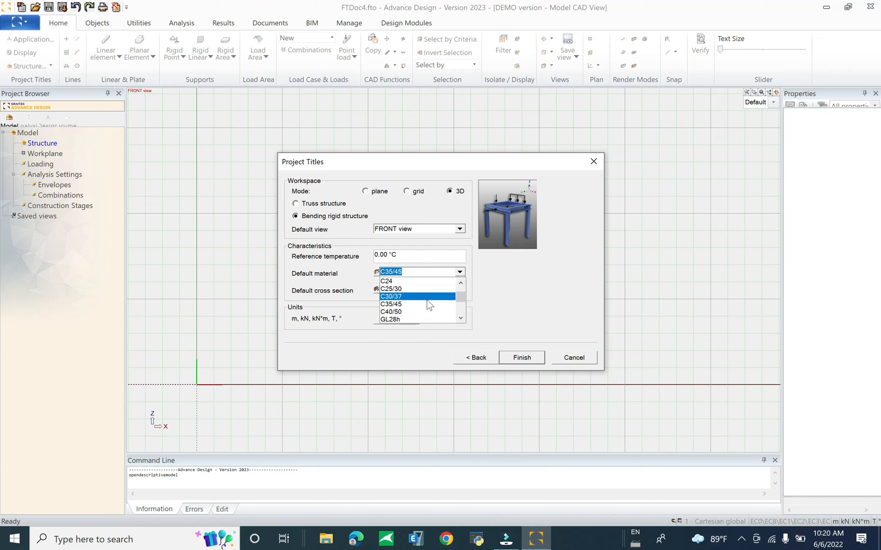
click(415, 298)
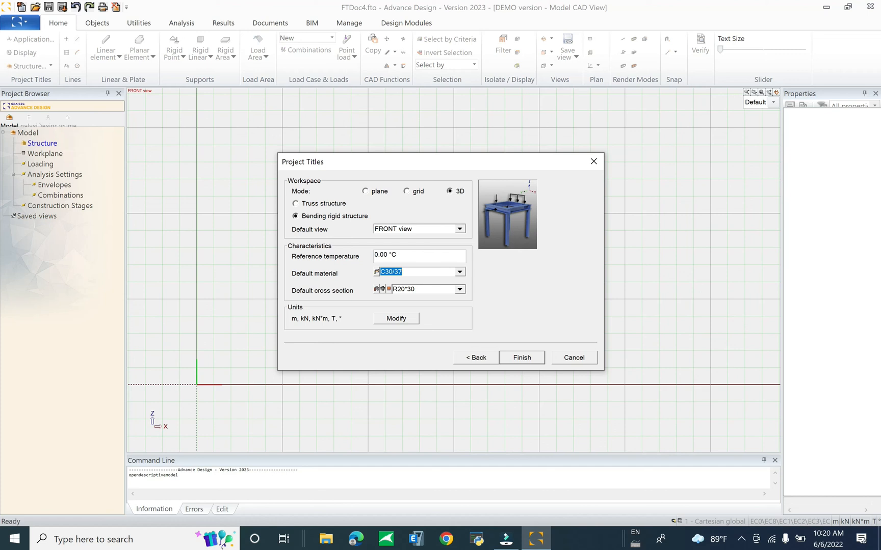
Open the default rectangular cross section's definition and set its width to 30 cm.
key(Tab)
click(390, 289)
click(415, 263)
click(385, 273)
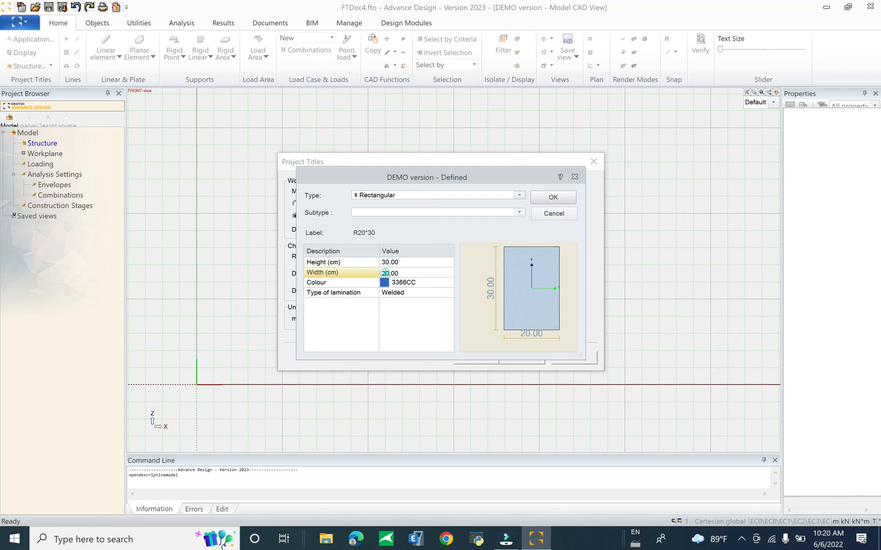
text(30.00)
click(553, 198)
Edit the default cross section label, trying other first dimensions, and settle on R30*30.
click(434, 290)
key(BackSpace)
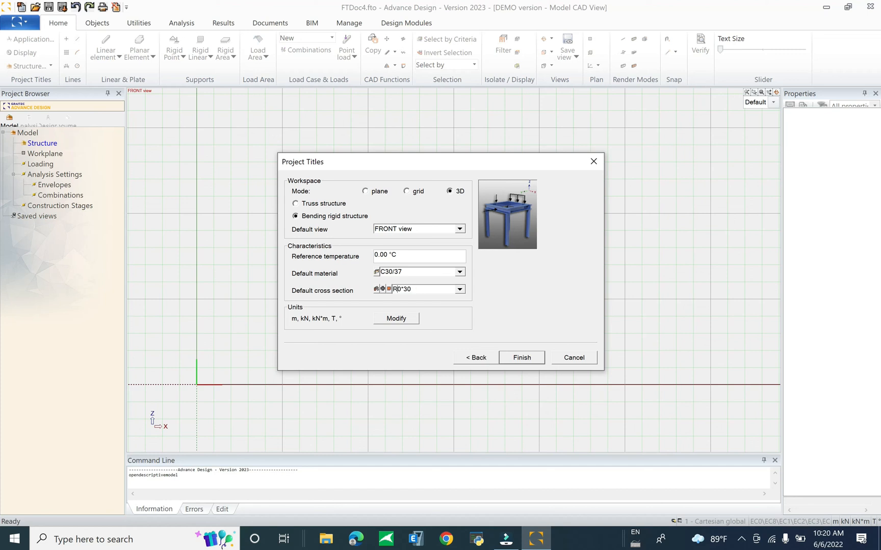
text(5)
key(BackSpace)
key(BackSpace)
text(4)
click(412, 271)
key(Tab)
drag(397, 289, 401, 289)
text(3)
key(Right)
key(Right)
key(Right)
key(BackSpace)
text(3)
Open the working units definition, try the Imperial style, and check the unit types for section dimensions, ratio, acceleration and energy.
click(394, 318)
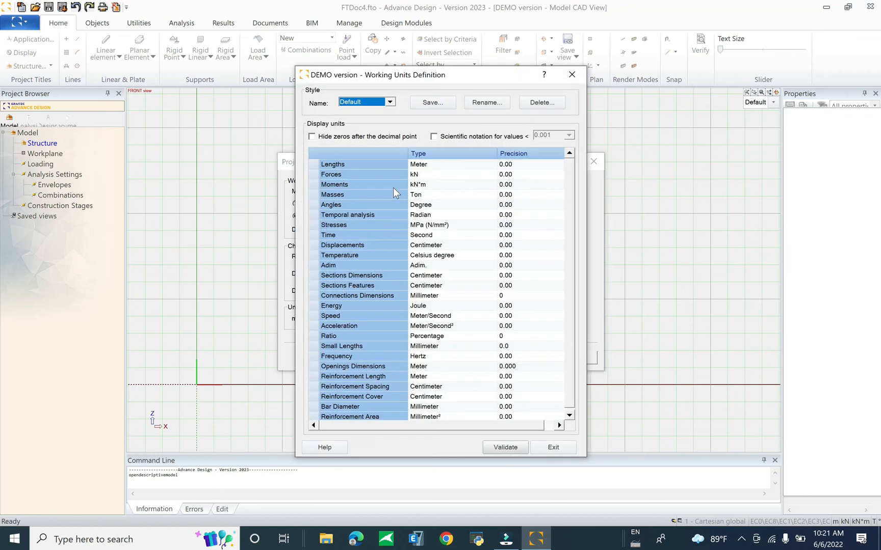
click(389, 102)
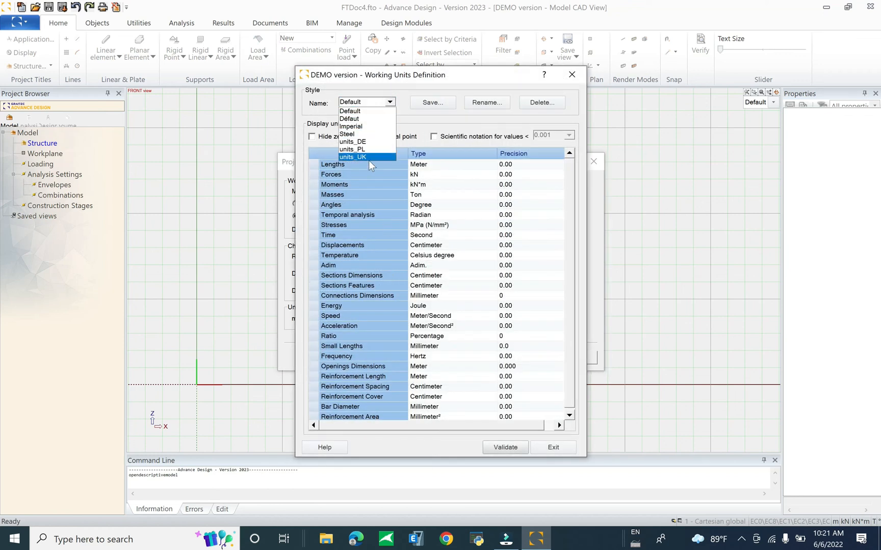
click(362, 126)
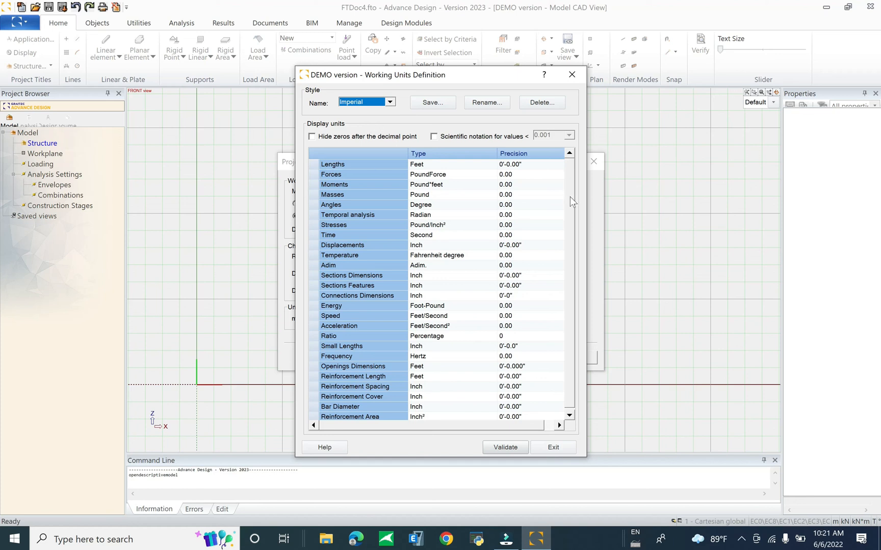
scroll(573, 265, down, 1)
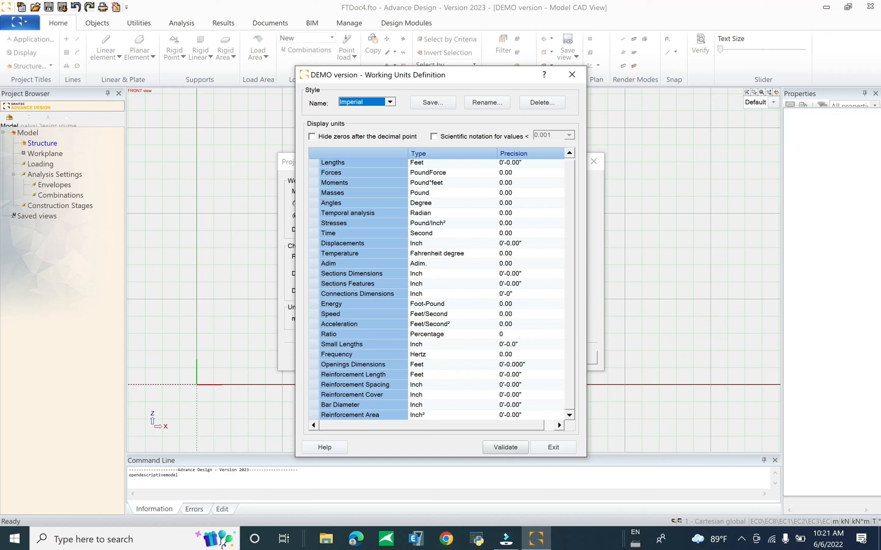
click(422, 275)
click(449, 335)
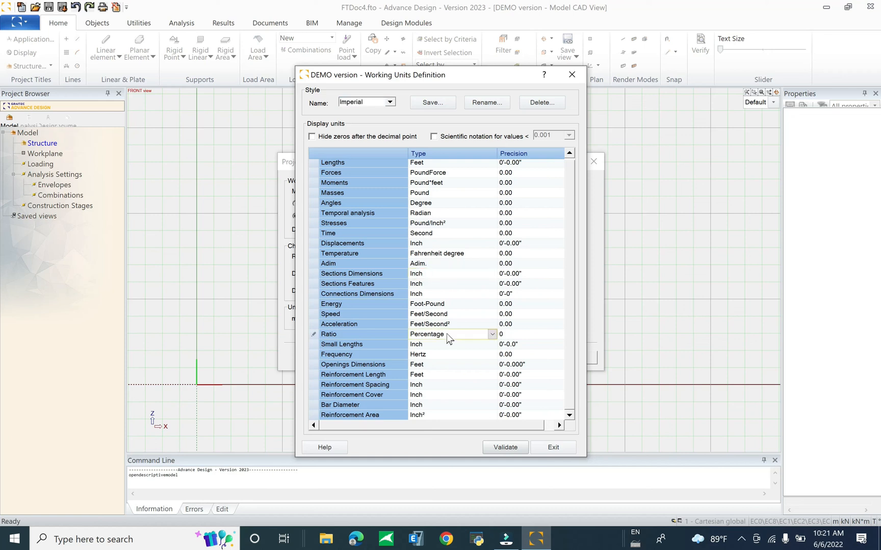
click(456, 327)
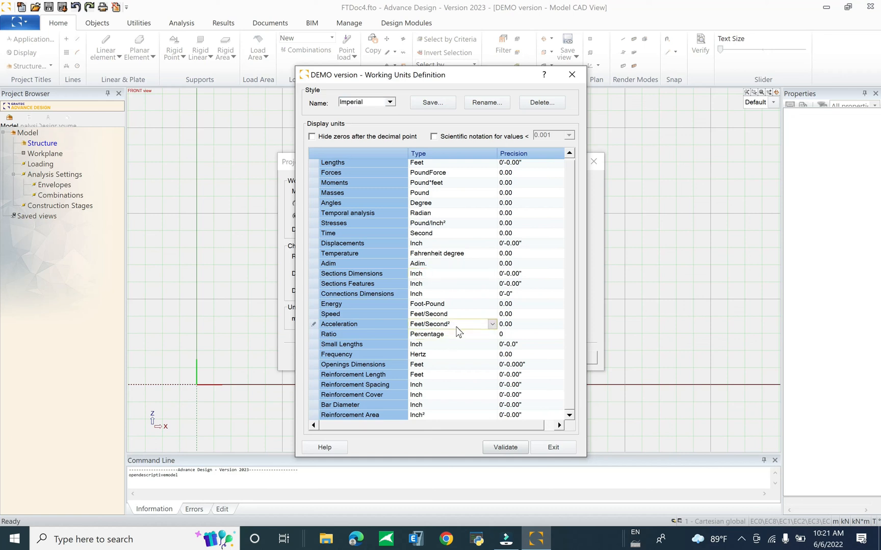
click(465, 306)
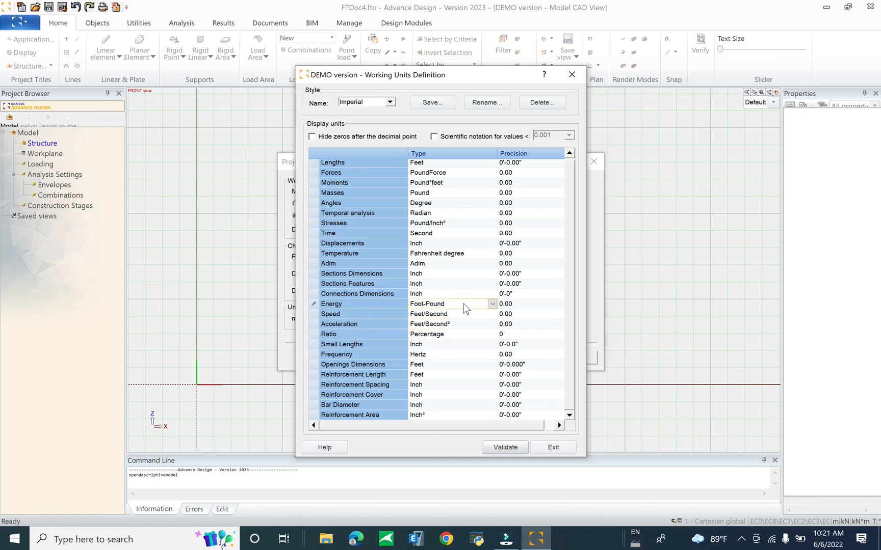
Set the working units style to Default, validate it, and finish the new project setup.
click(388, 102)
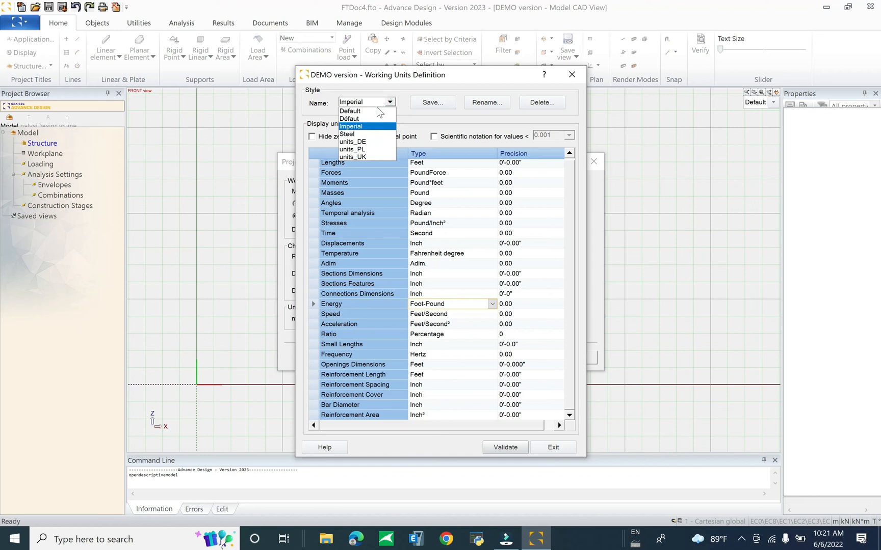
click(373, 110)
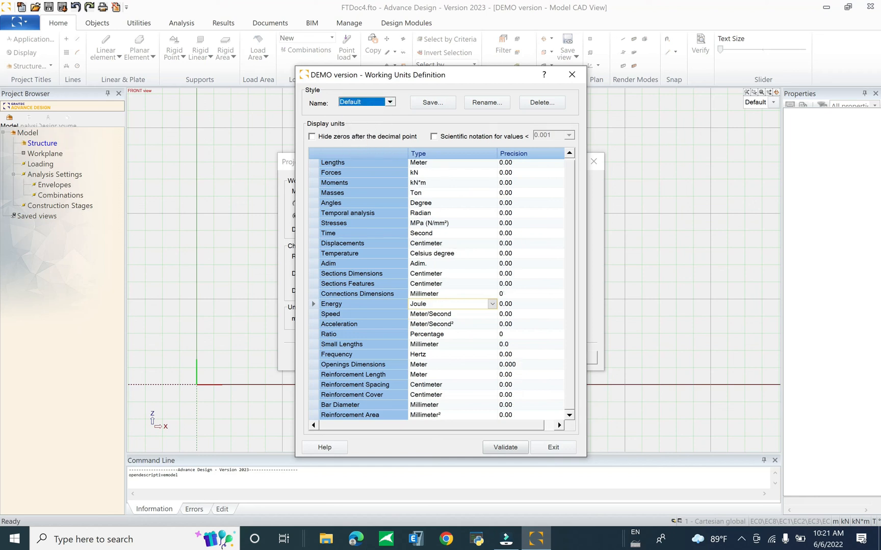
click(512, 448)
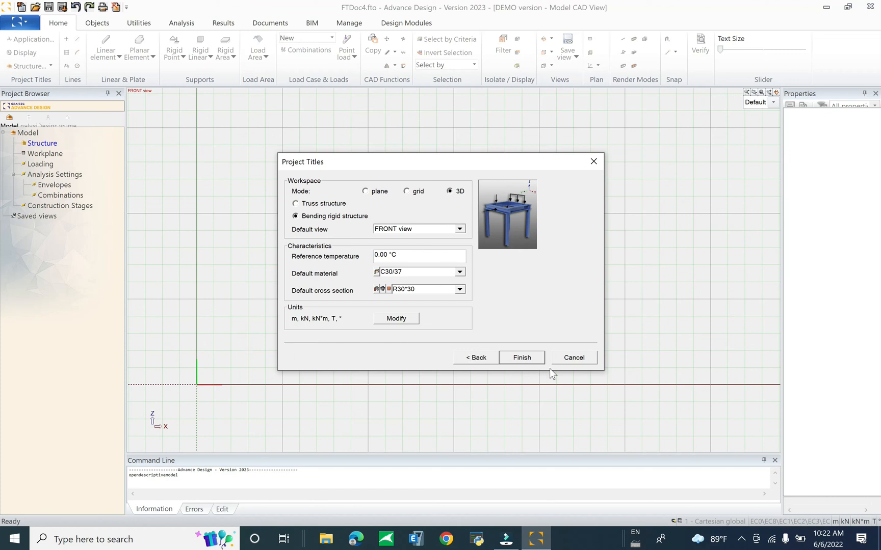
click(530, 360)
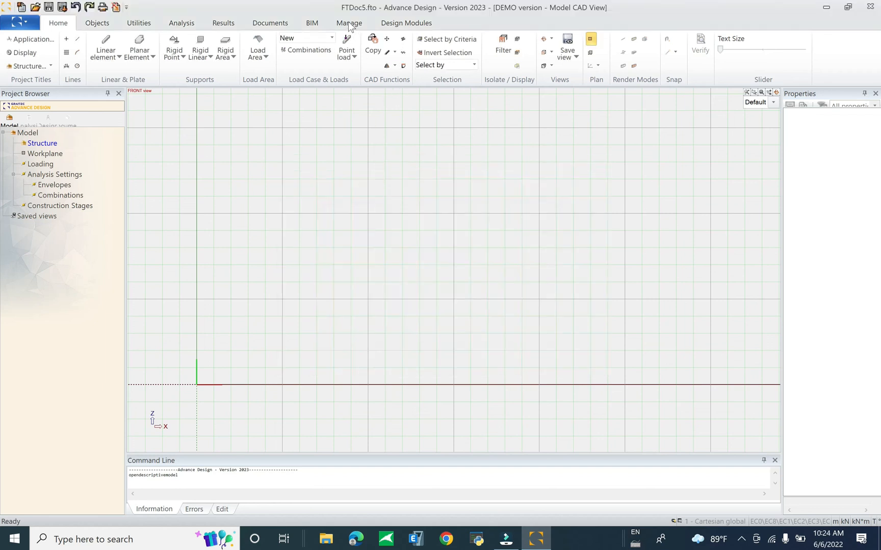
Change the name in the project titles to "Simple small project GAD202" and confirm.
click(349, 22)
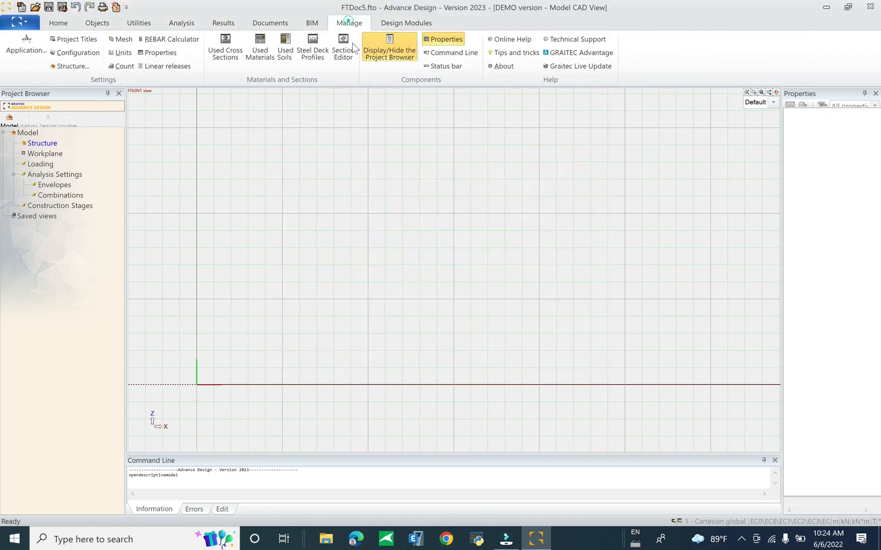
click(65, 39)
click(364, 213)
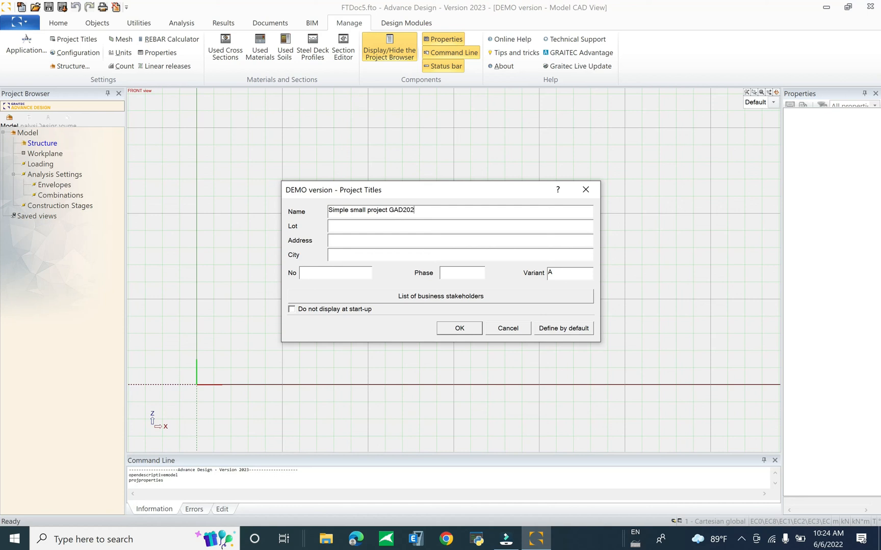
click(449, 329)
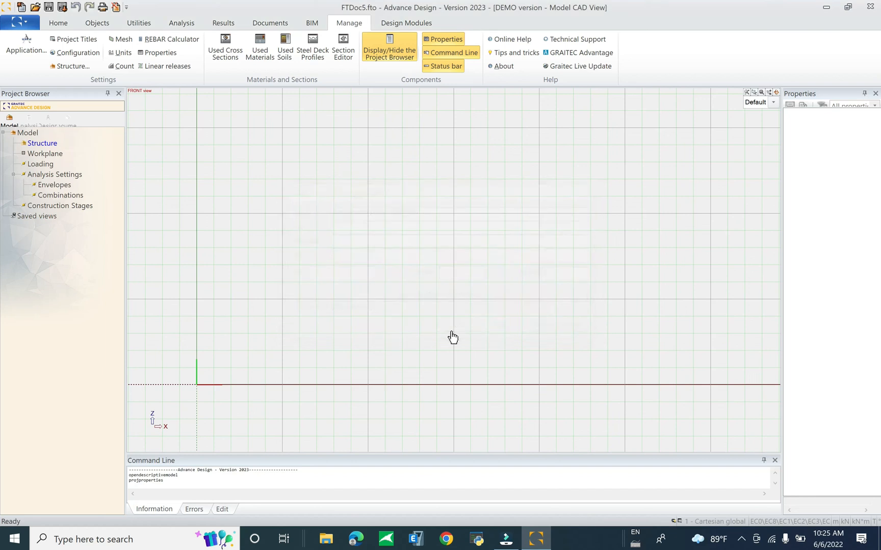
Set the default view in the structure settings to PERSPECTIVE View and confirm.
click(71, 67)
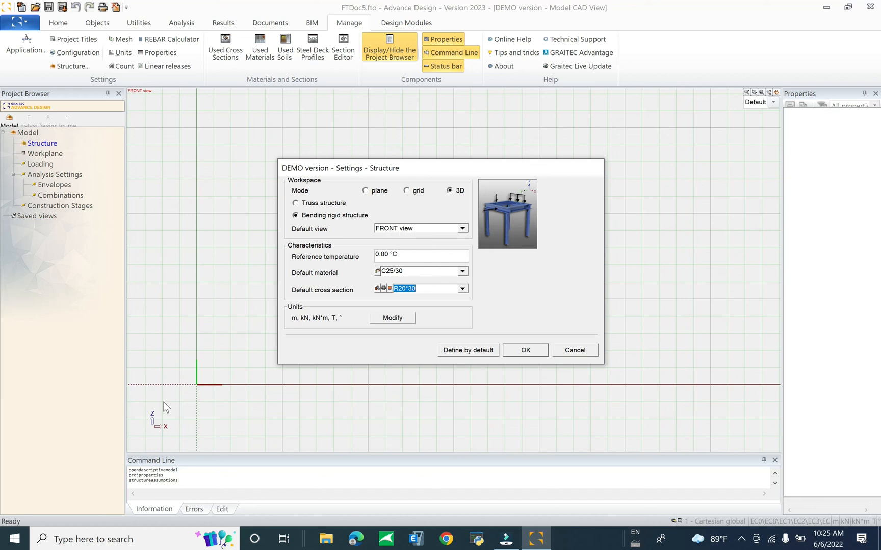
click(437, 233)
click(413, 258)
click(525, 352)
click(879, 544)
right_click(763, 145)
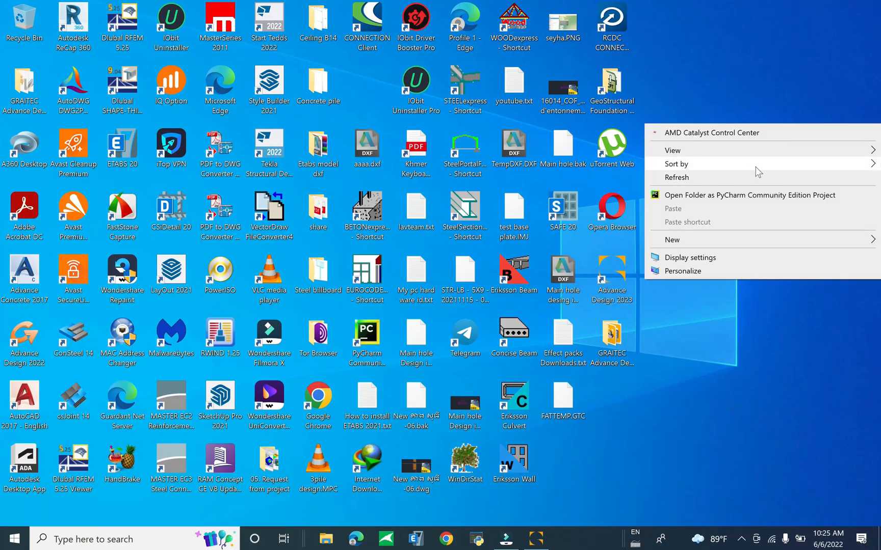
click(749, 176)
right_click(748, 172)
click(748, 173)
click(536, 541)
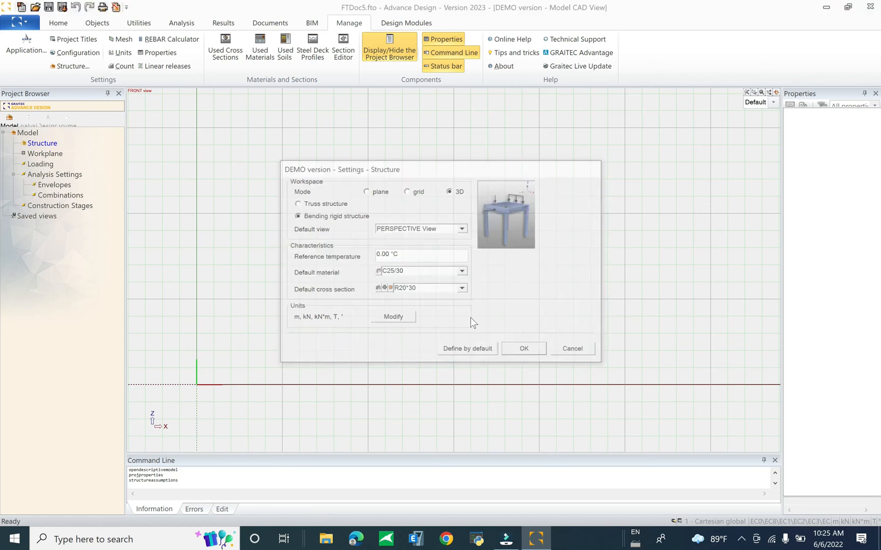
scroll(394, 298, down, 3)
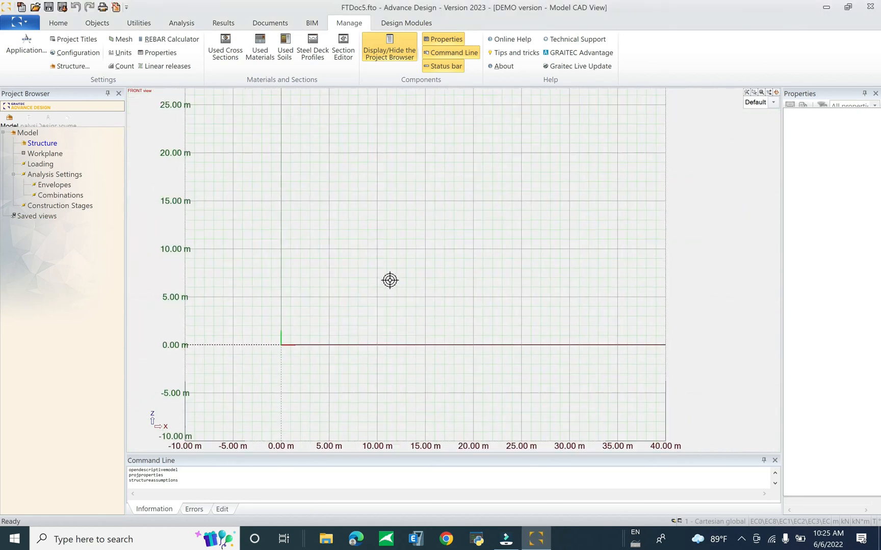
middle_drag(359, 275, 366, 309)
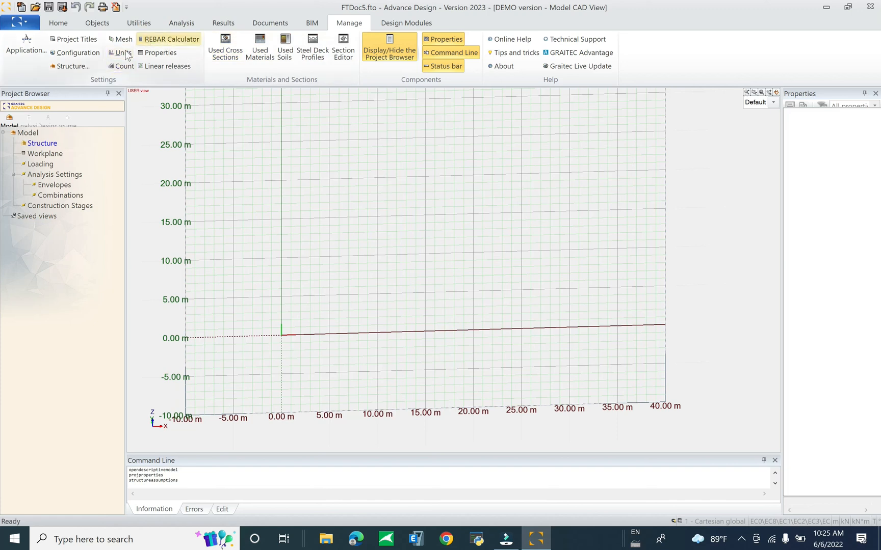
Set the structure's default cross section to R30*30 and its default material to C30/37, and confirm the settings.
click(76, 53)
click(441, 304)
click(72, 65)
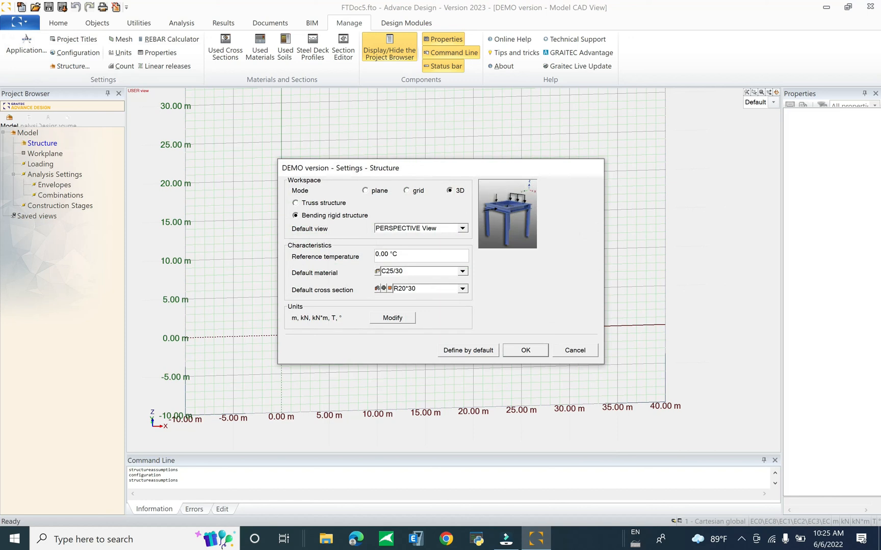
text(3)
click(463, 272)
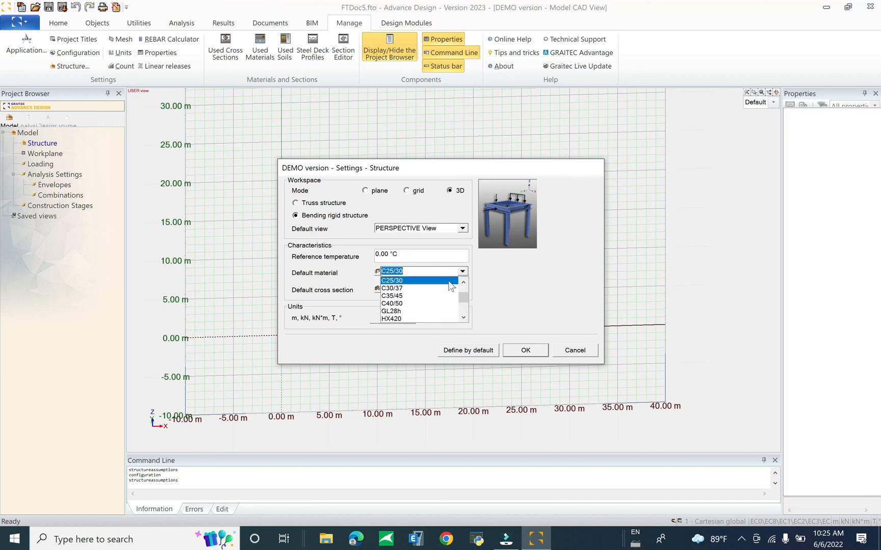
click(437, 288)
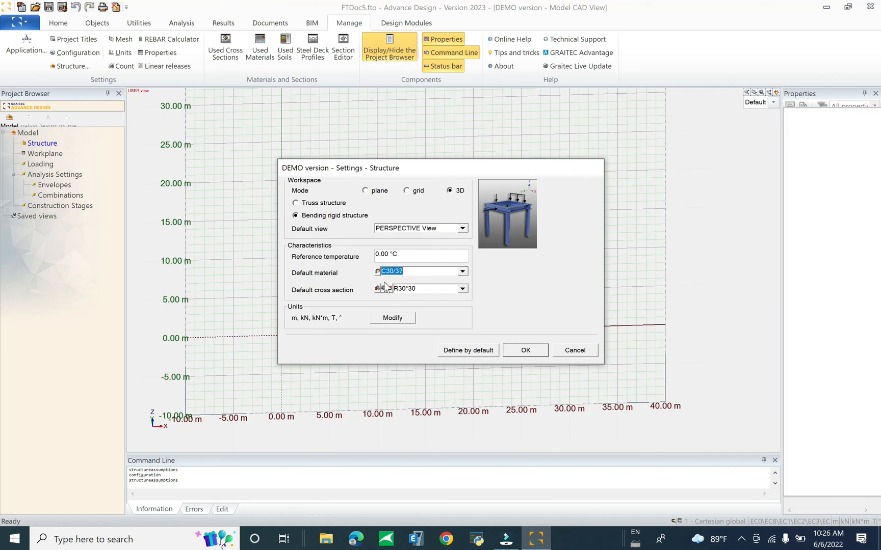
click(515, 351)
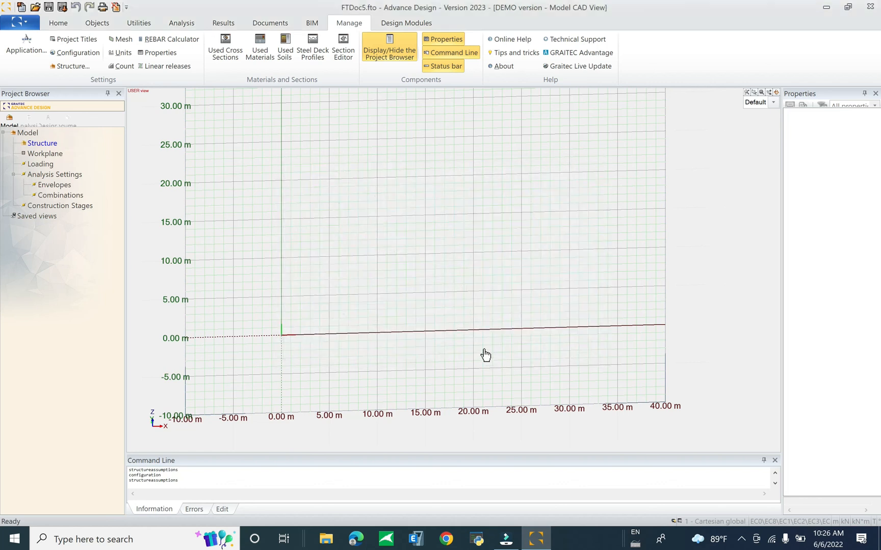
Try the top view of the empty model and set the view to Front.
middle_drag(430, 285, 431, 332)
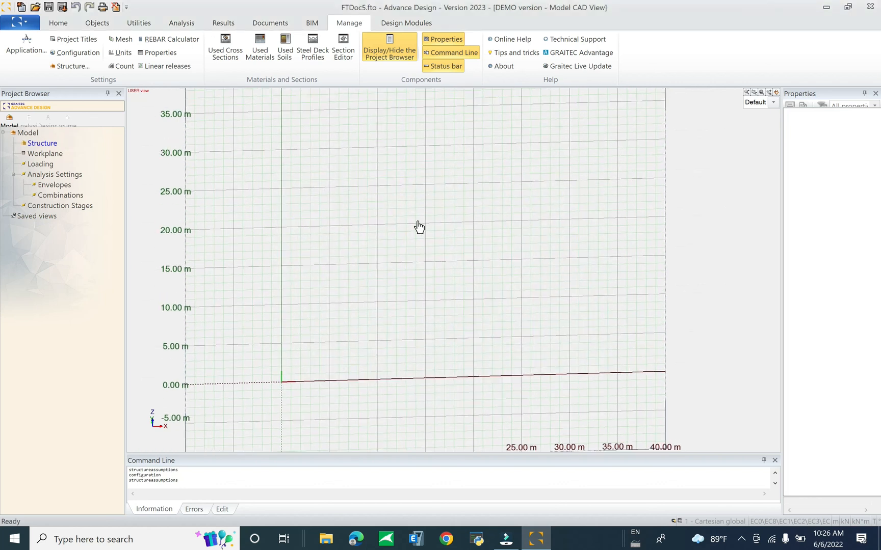
middle_drag(386, 262, 384, 246)
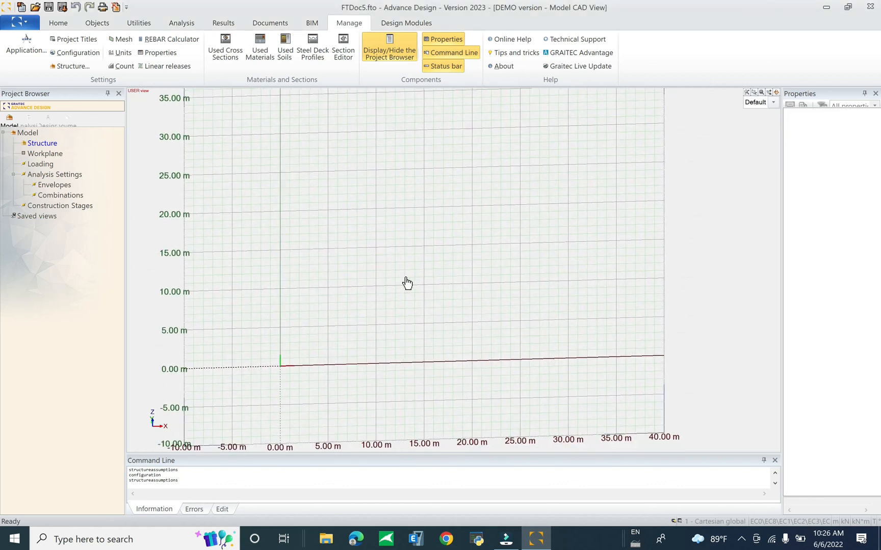
scroll(313, 371, up, 3)
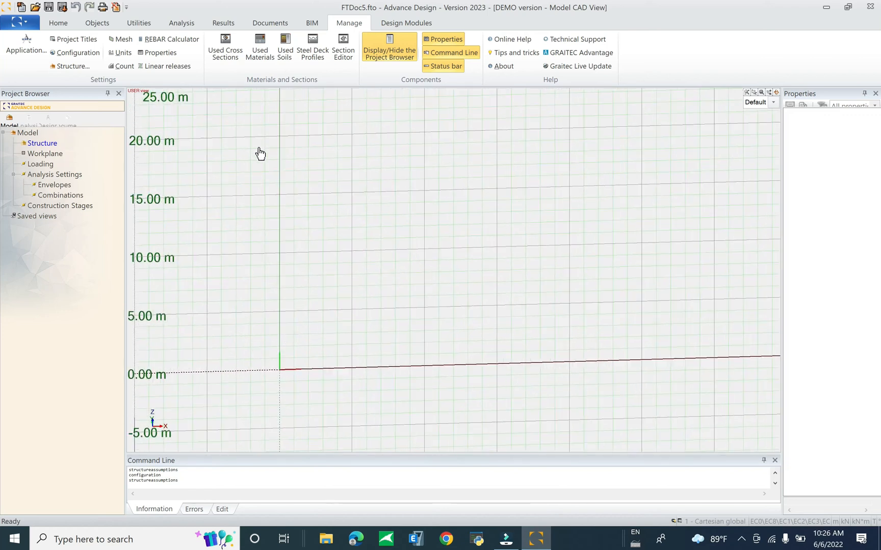
click(58, 22)
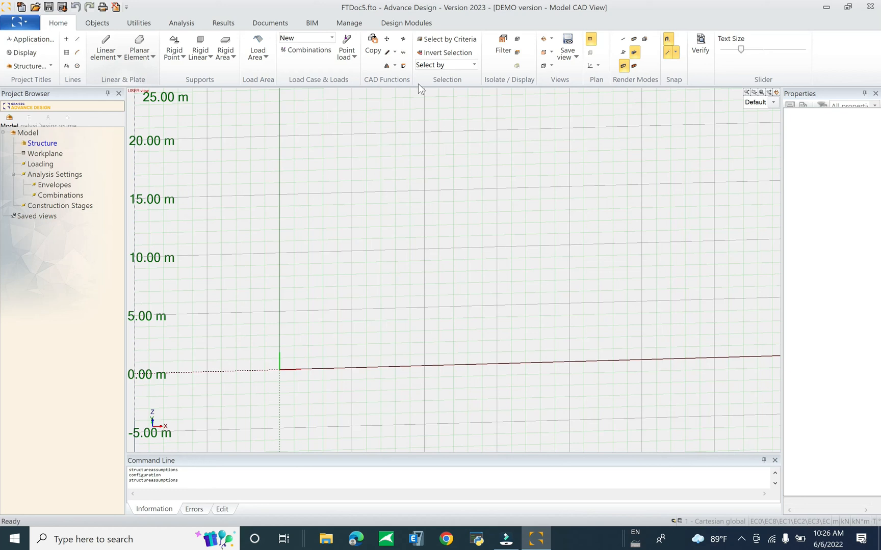
click(549, 52)
click(546, 96)
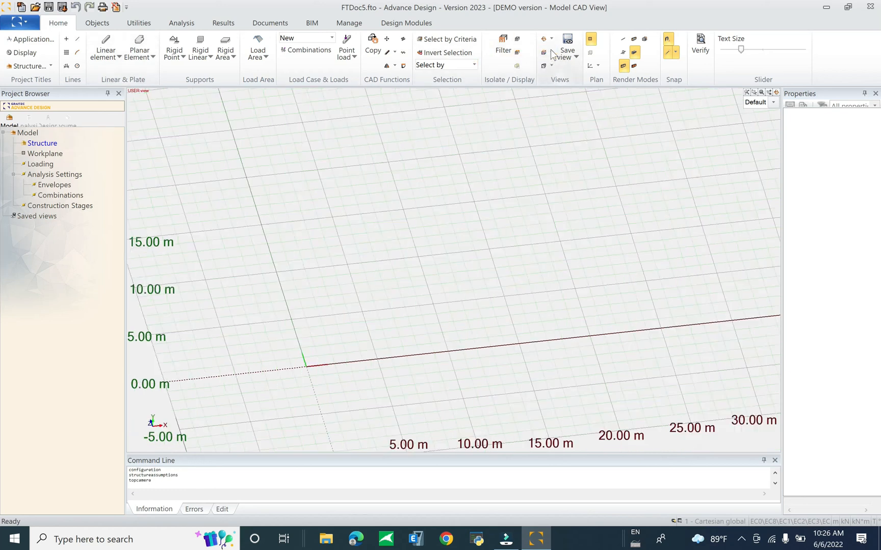
click(551, 52)
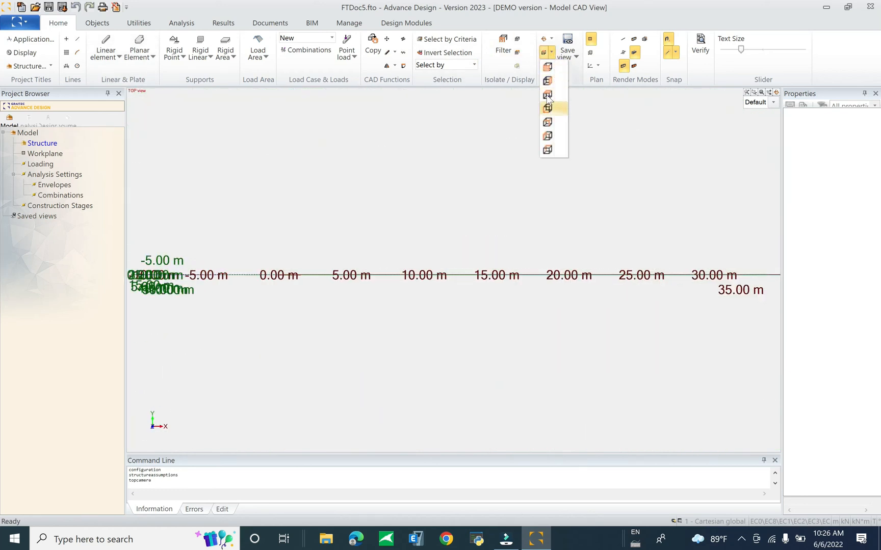
click(547, 66)
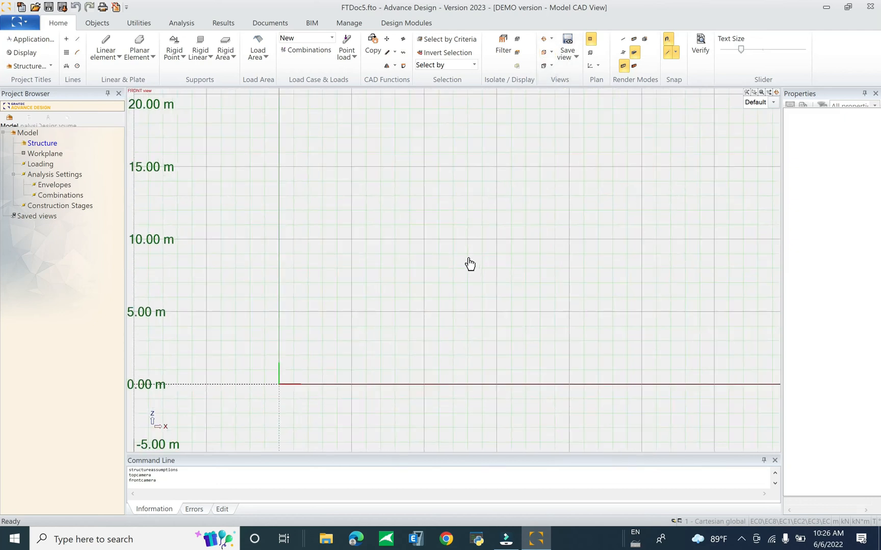
shift+middle_drag(377, 364, 353, 374)
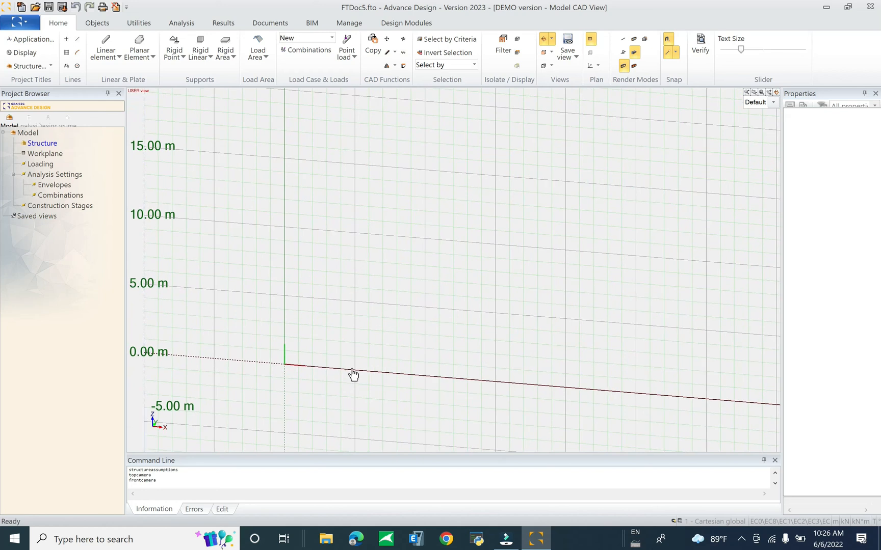
click(544, 53)
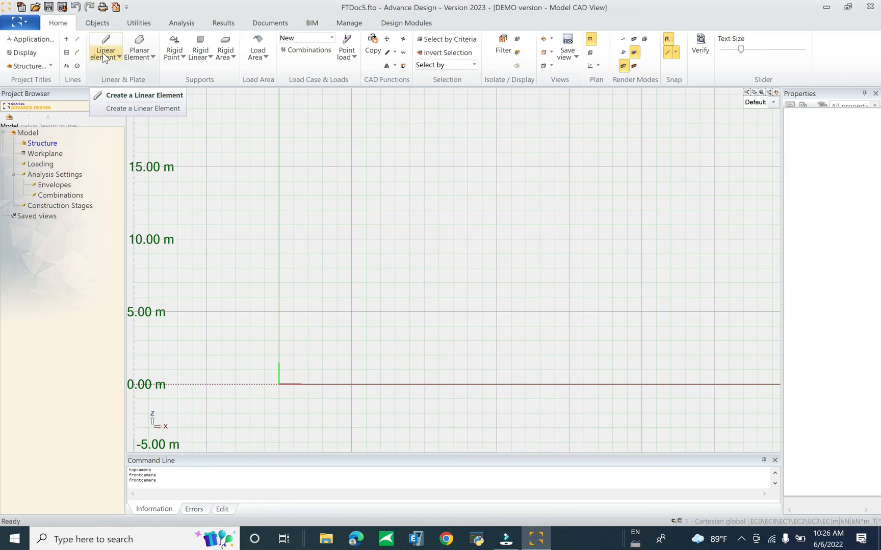
Start saving the project under a new name and browse to the My sharing tutorial > GAD > GAD 2023 folder on Local Disk (D:).
click(62, 8)
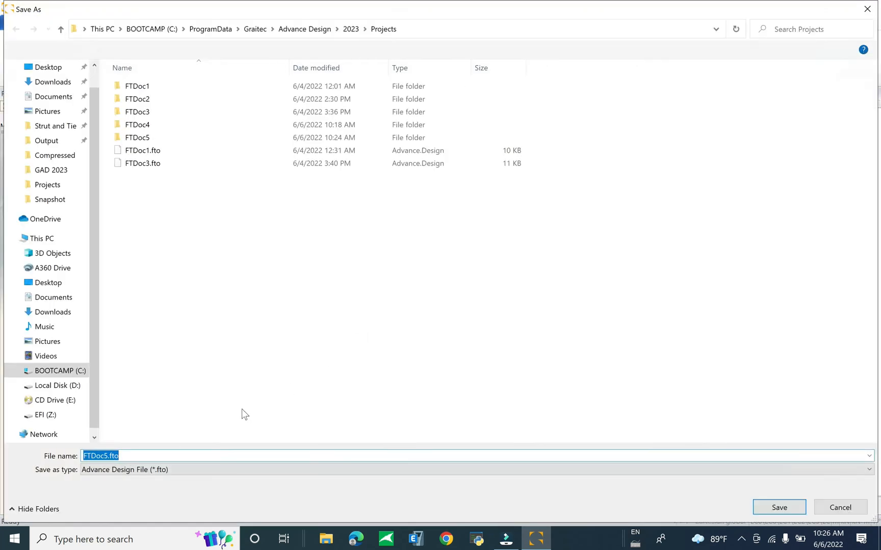
click(69, 385)
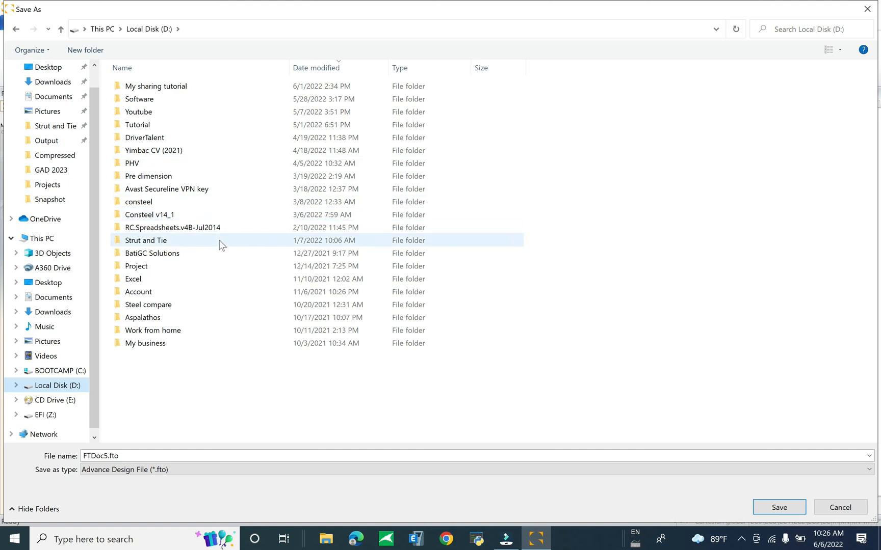
click(184, 330)
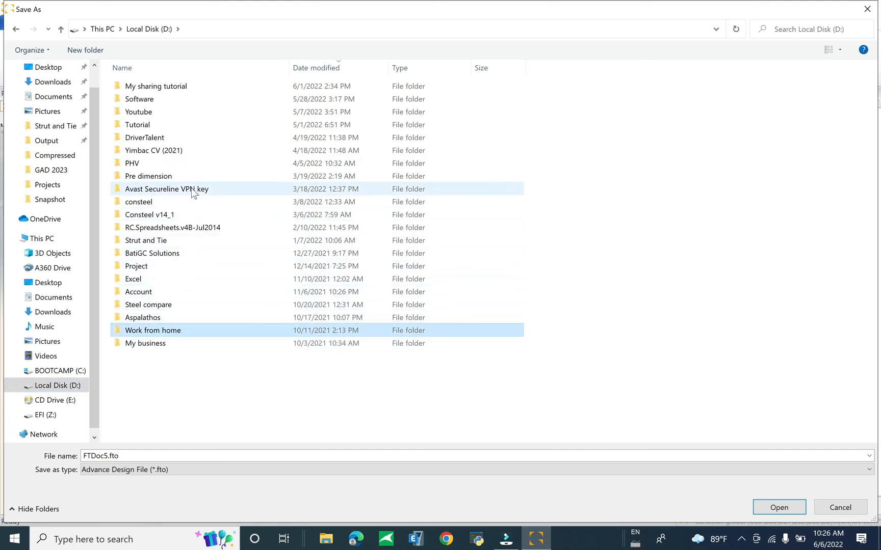
double_click(192, 85)
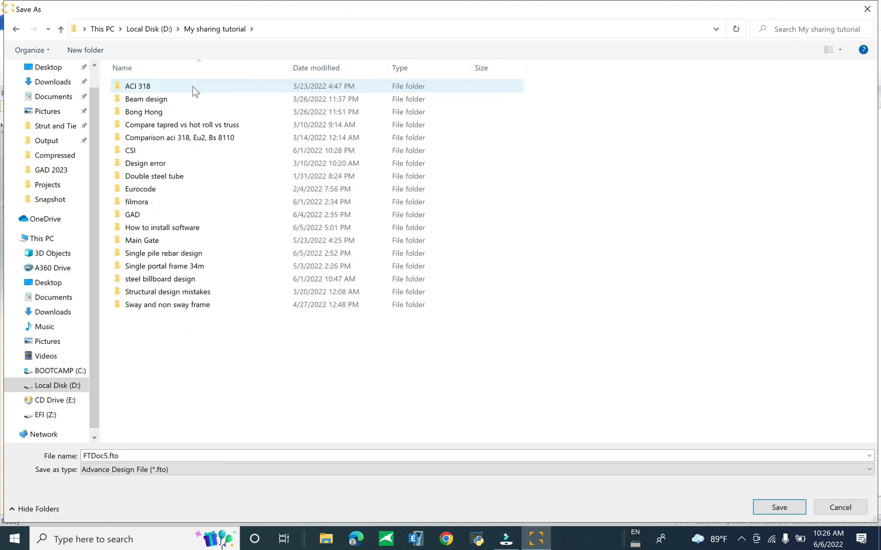
click(176, 217)
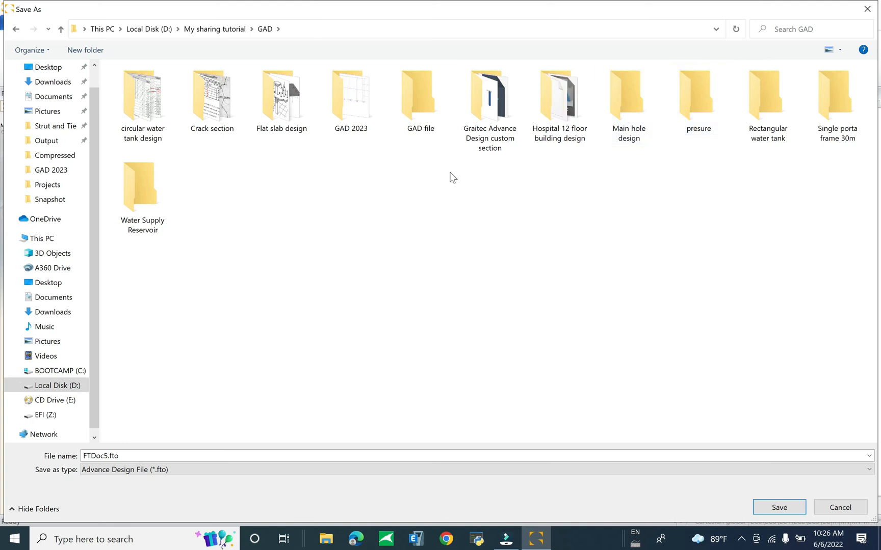
double_click(339, 109)
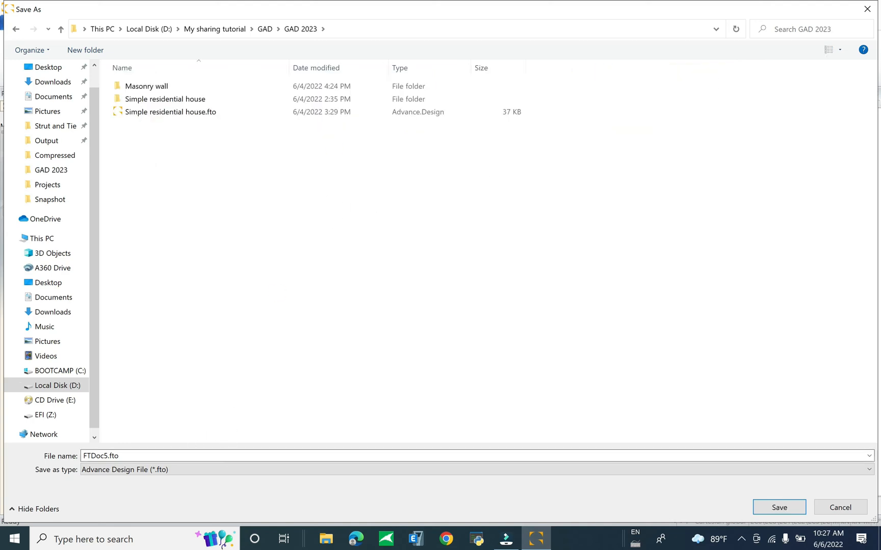
Create a new folder named "Simple small project" inside GAD 2023 and copy its name.
click(195, 456)
right_click(178, 291)
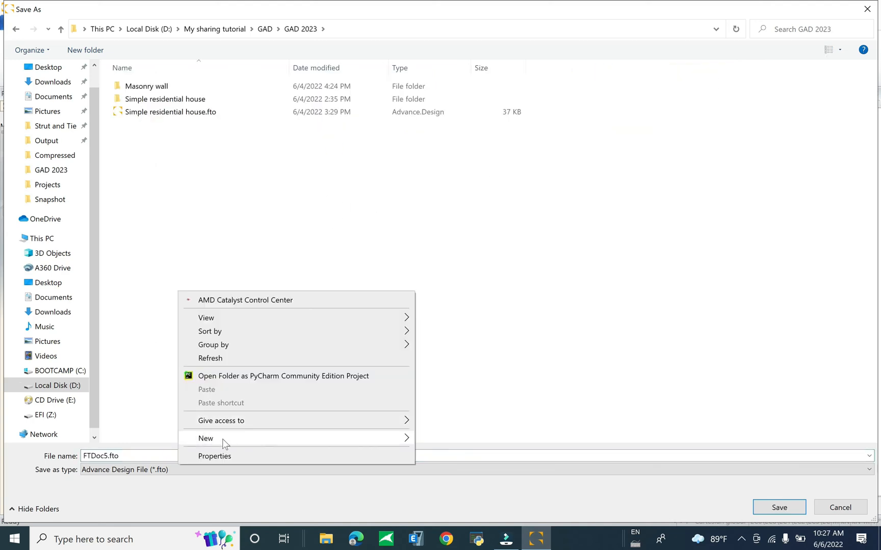
mouse_move(411, 438)
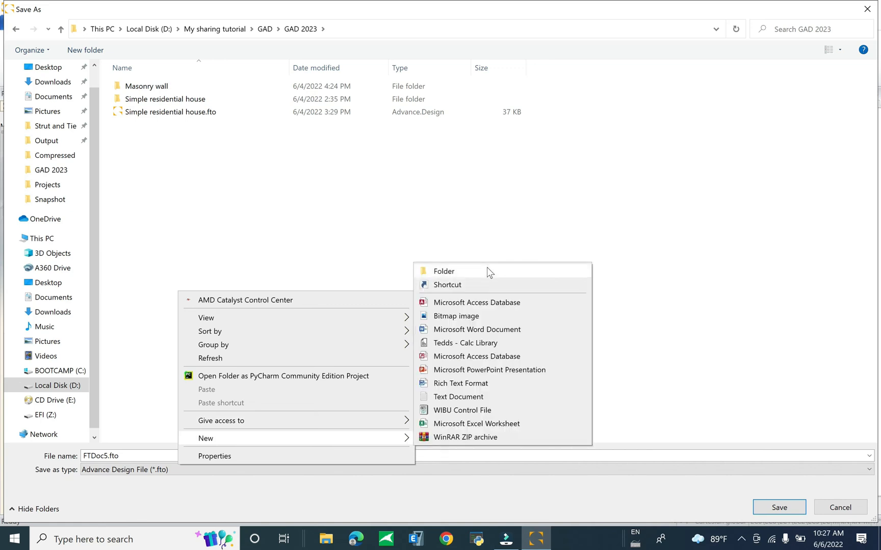
click(487, 268)
text(Simpl)
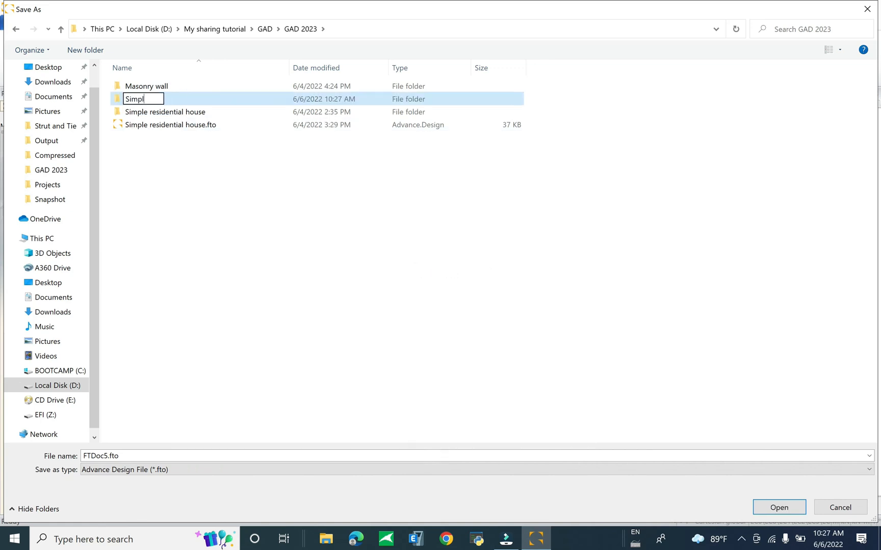
text(e small project)
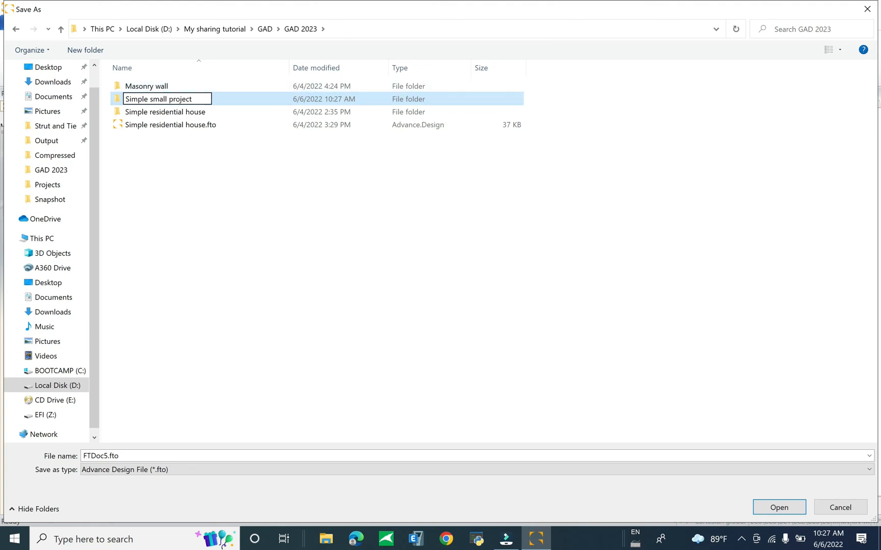
key(ctrl+a)
right_click(159, 100)
click(179, 133)
click(187, 156)
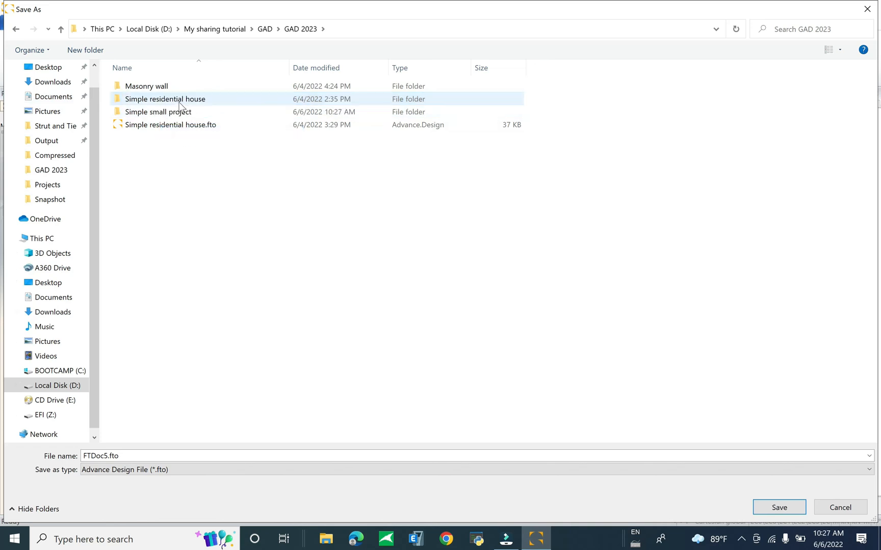
Save the project as "Simple small project" inside the folder of the same name.
double_click(168, 112)
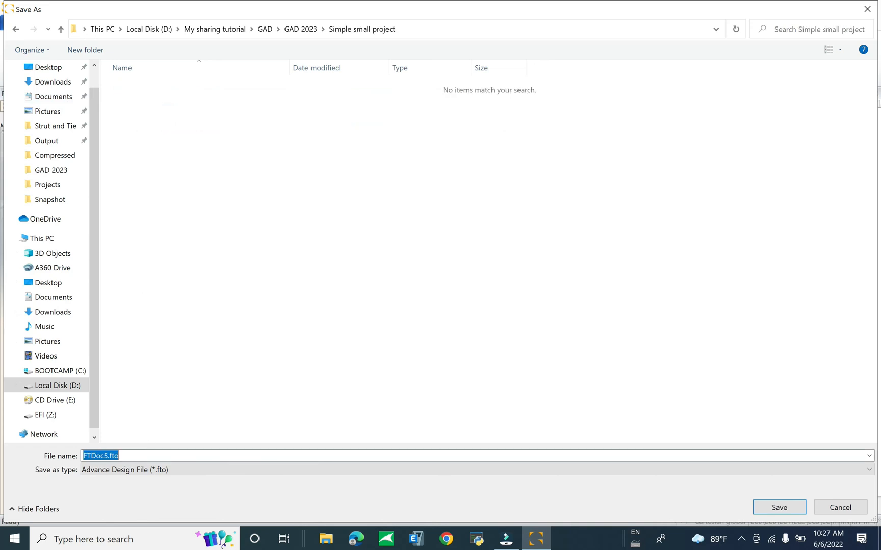
double_click(97, 456)
right_click(99, 453)
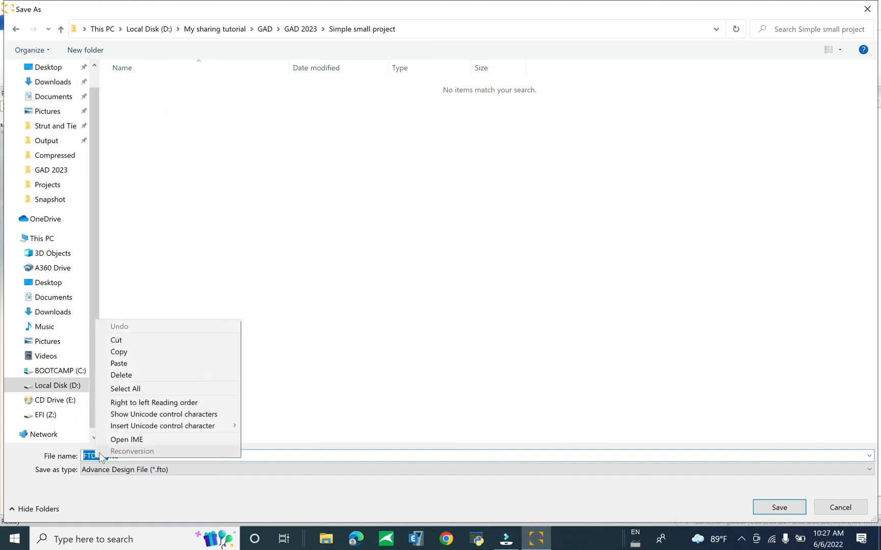
click(151, 363)
click(764, 509)
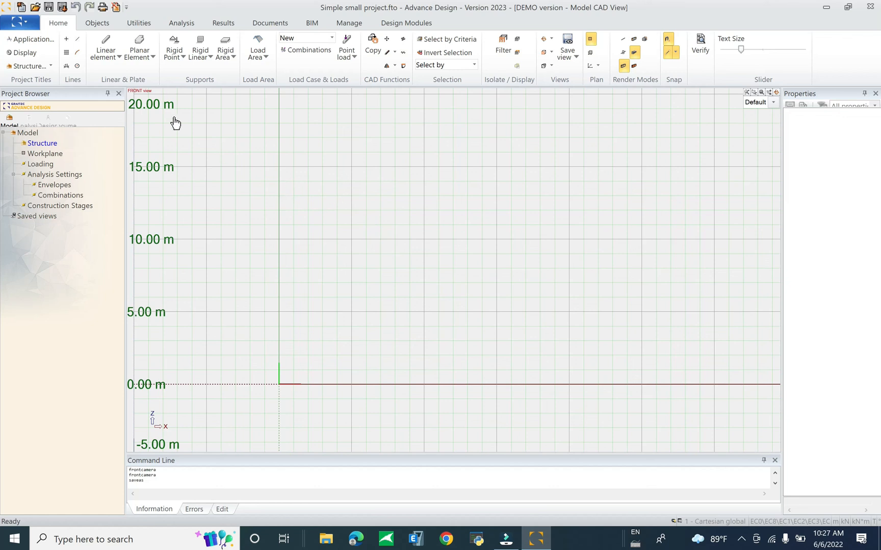
Draw three R30*30 C30/37 columns as linear elements, 4 m high and 5 m apart, with the first at the origin.
click(115, 53)
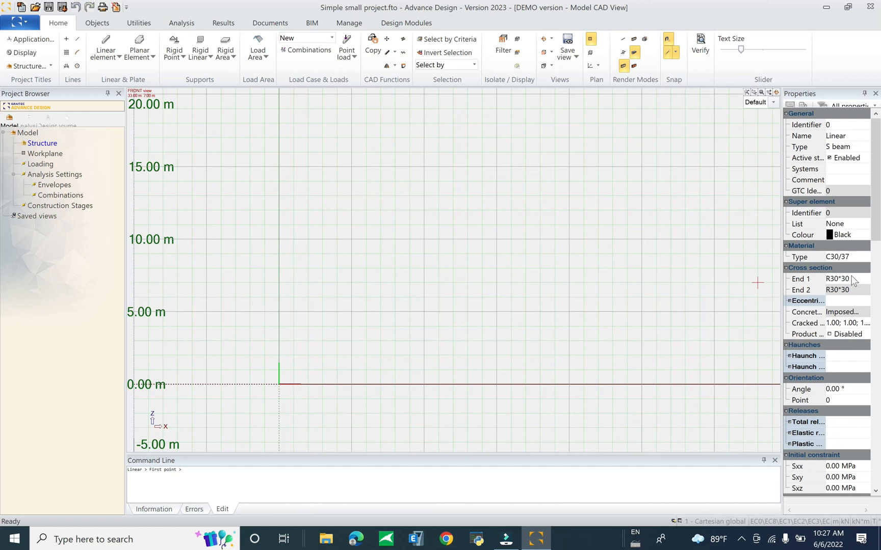
click(279, 385)
click(279, 326)
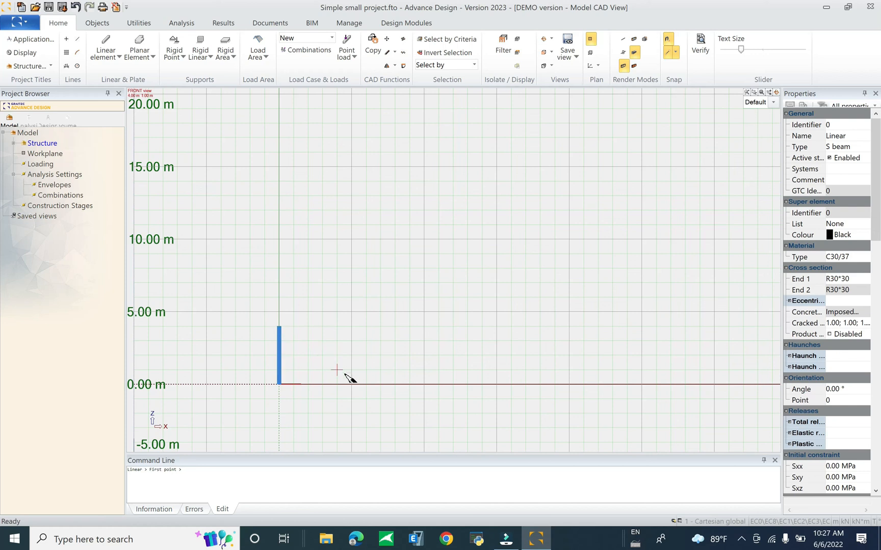
click(352, 385)
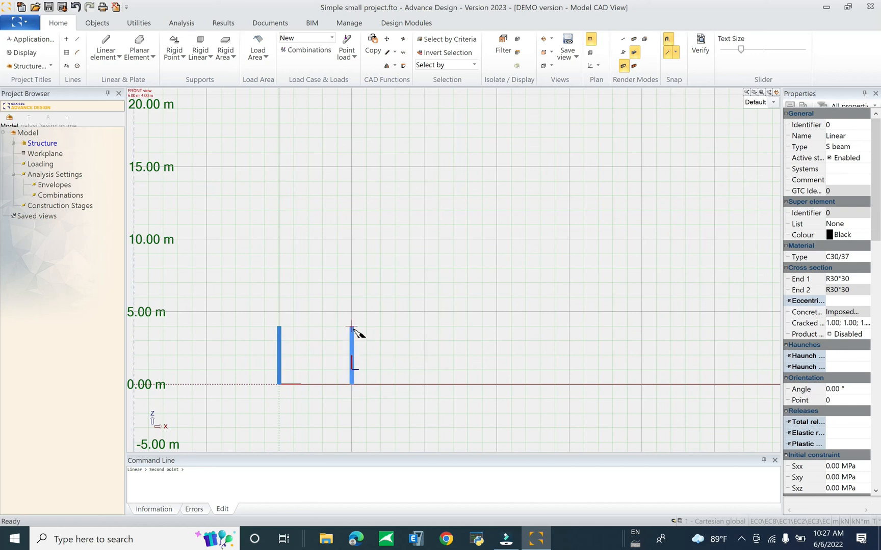
click(353, 327)
click(423, 384)
click(424, 326)
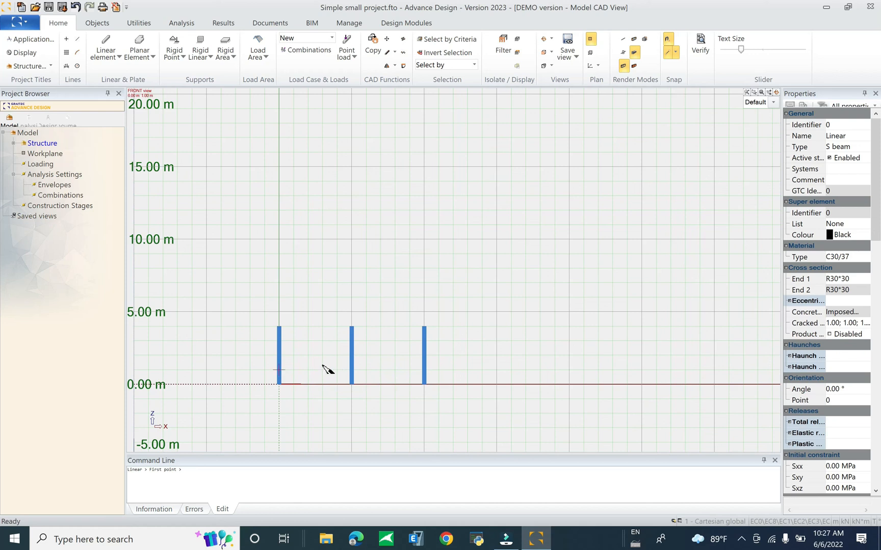
Draw two beams joining the tops of the three columns at the 4 m level.
click(289, 332)
click(353, 328)
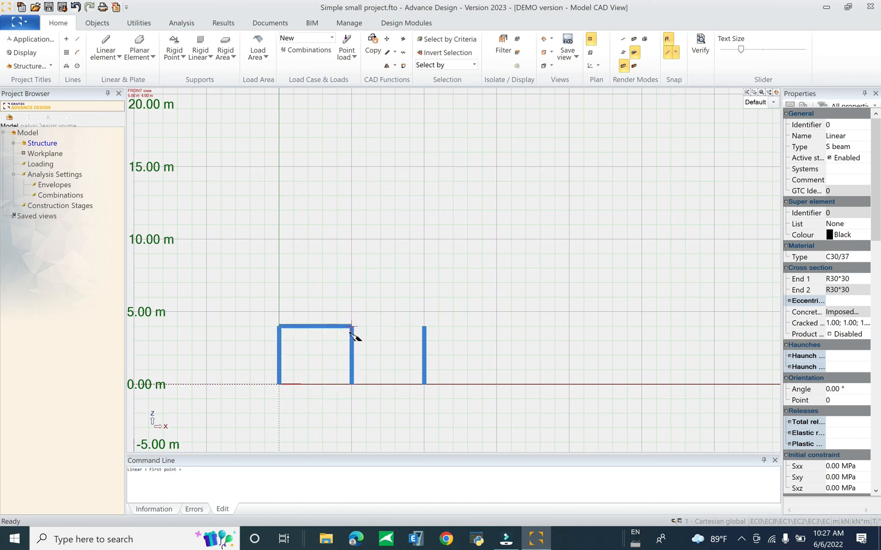
click(353, 329)
click(424, 326)
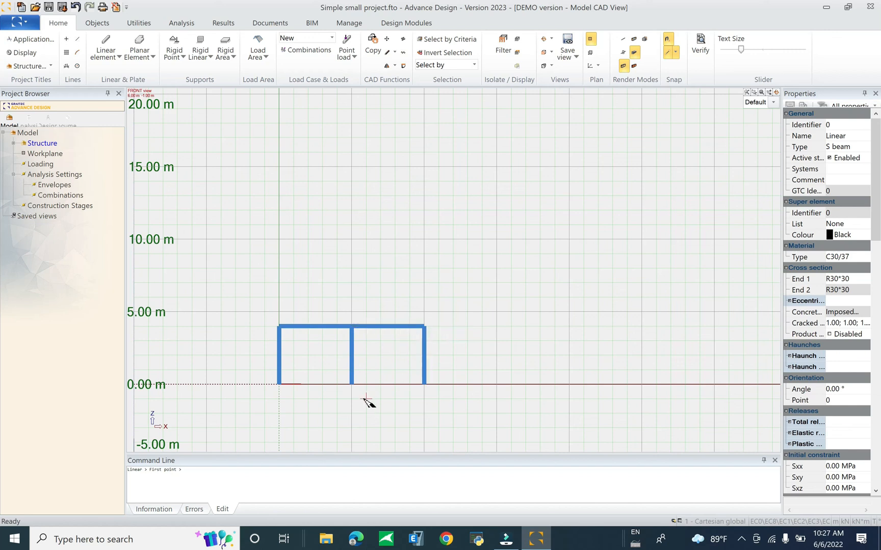
scroll(343, 401, up, 2)
key(Escape)
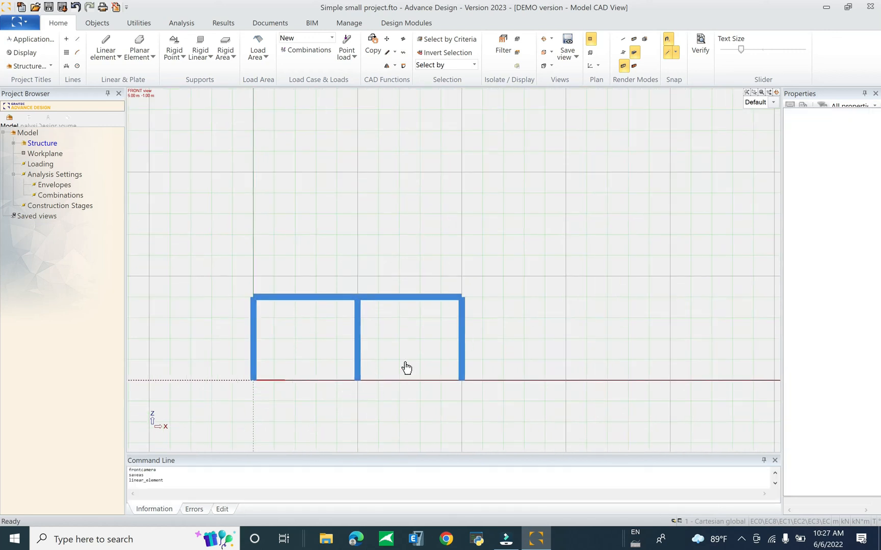
Copy the whole frame once with the translation vector 0, 4, 0.
drag(568, 269, 218, 357)
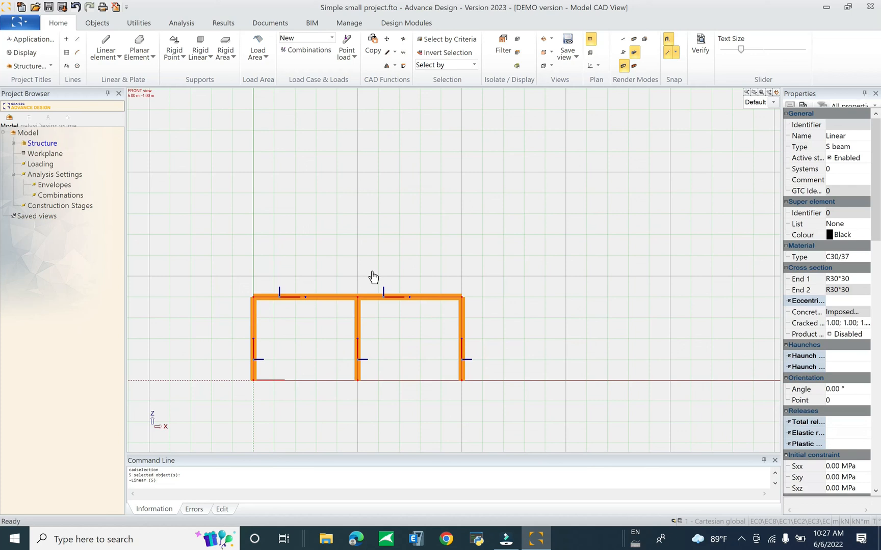
click(376, 42)
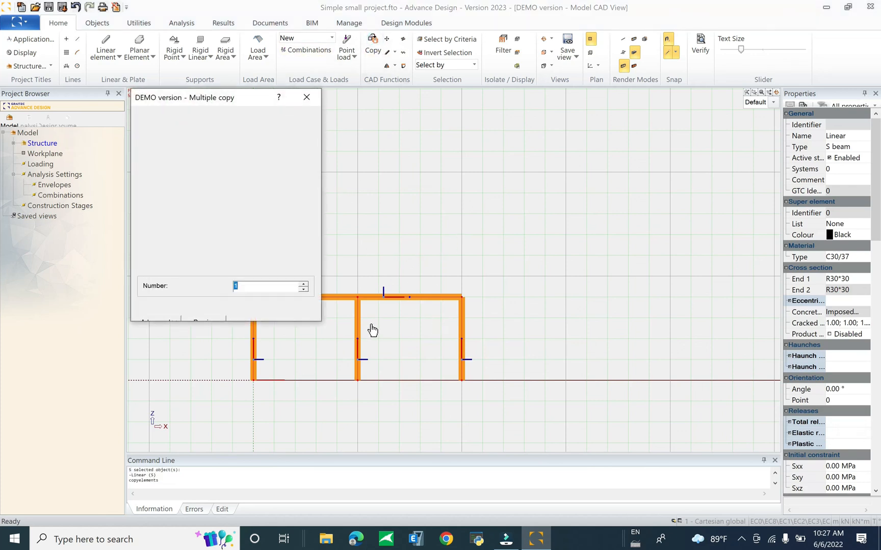
mouse_move(392, 290)
middle_down()
mouse_move(443, 336)
mouse_move(472, 305)
middle_up()
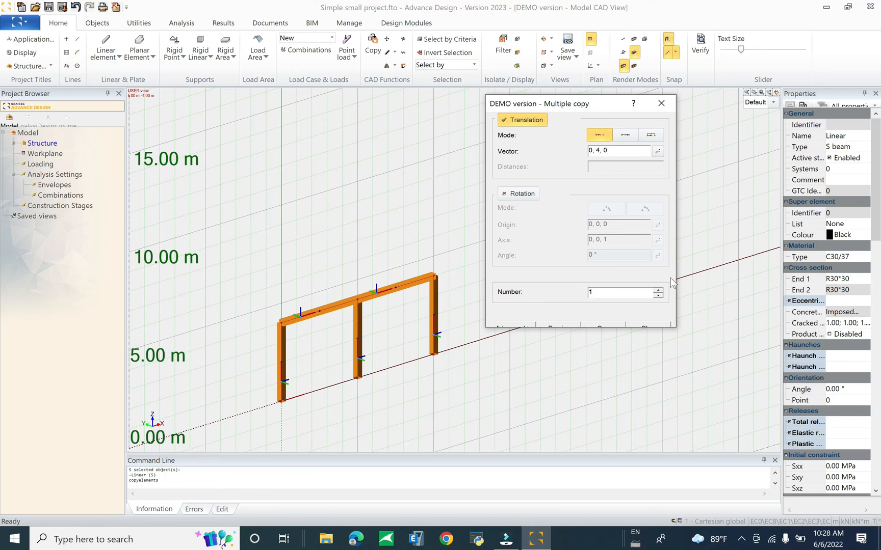
scroll(687, 258, down, 1)
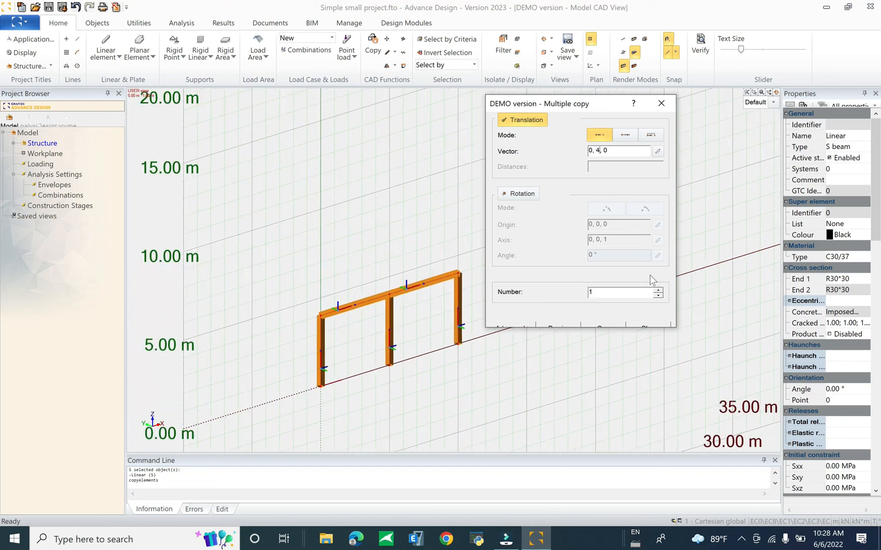
click(598, 325)
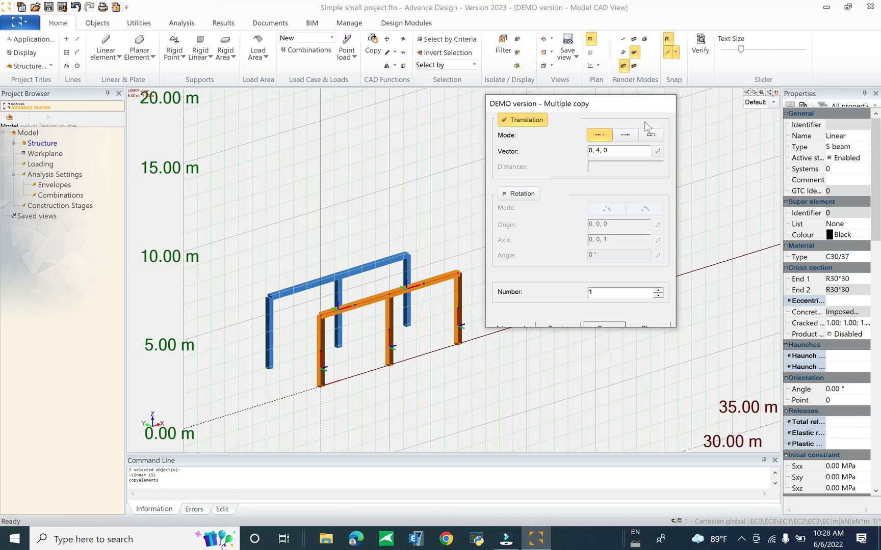
key(Escape)
key(Escape)
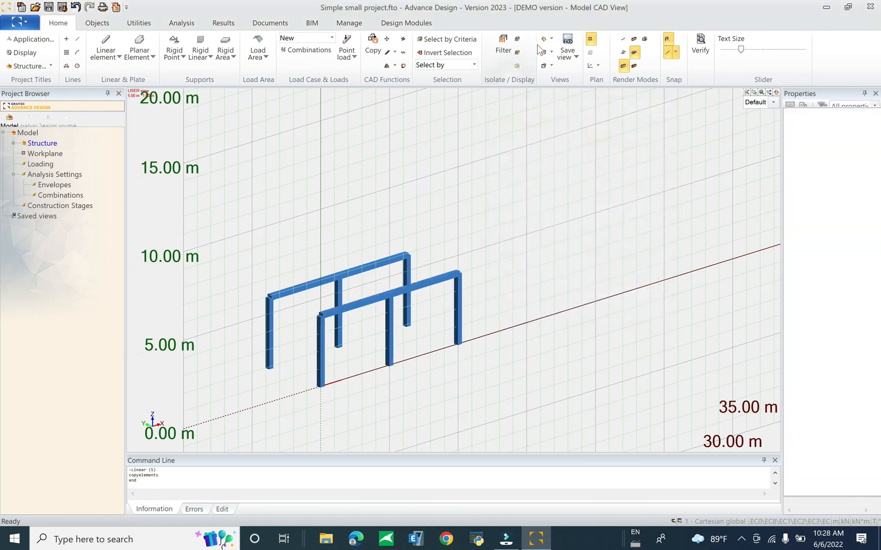
Turn off the workplane display so only the two frames are shown.
right_click(540, 210)
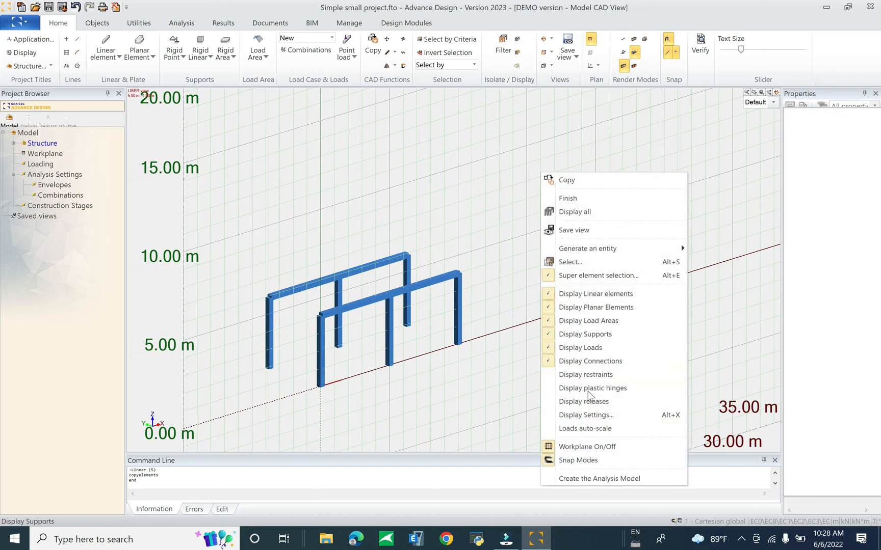
click(613, 453)
middle_drag(482, 337, 434, 323)
Draw three transverse linear beams joining the matching column tops of the two frames.
click(105, 42)
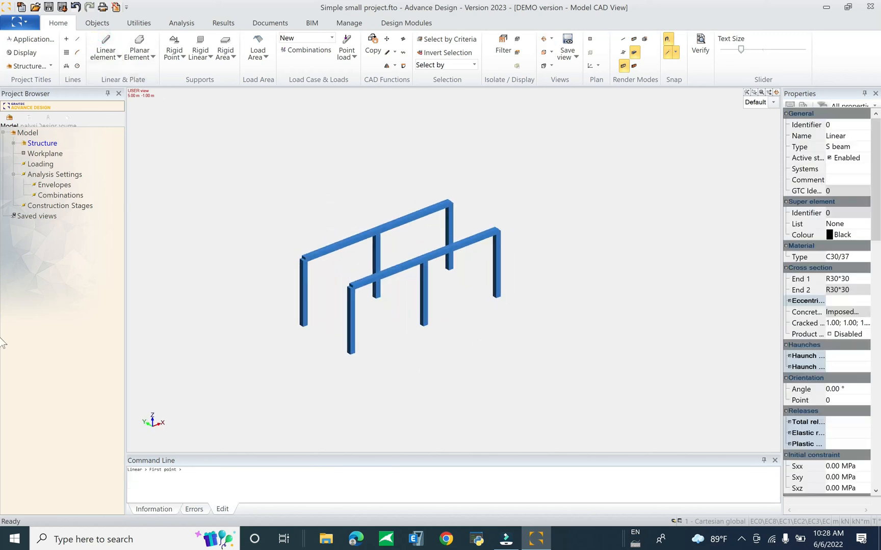
click(303, 258)
click(352, 286)
click(375, 232)
click(424, 258)
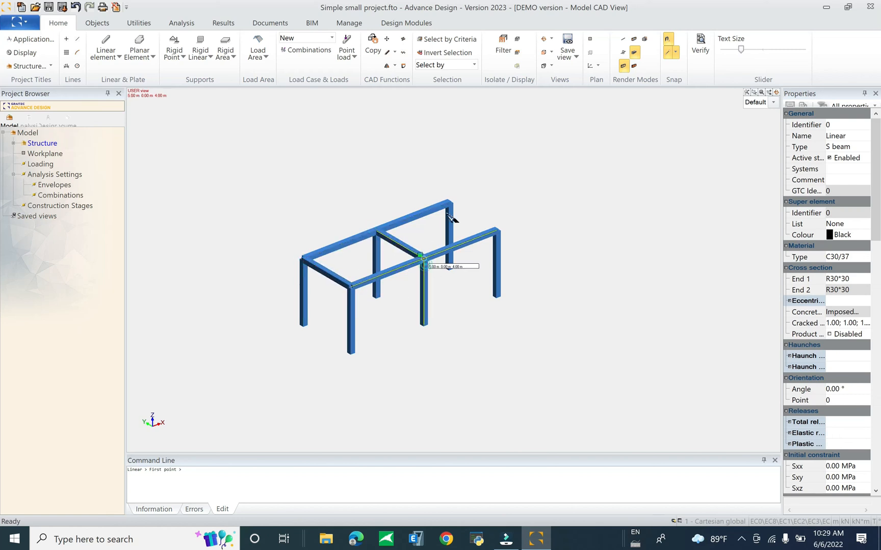
click(495, 229)
click(496, 231)
key(Escape)
Select all the columns of both frames without the beams.
shift+middle_drag(442, 336, 398, 304)
click(576, 281)
click(213, 274)
drag(535, 268, 271, 292)
right_click(320, 288)
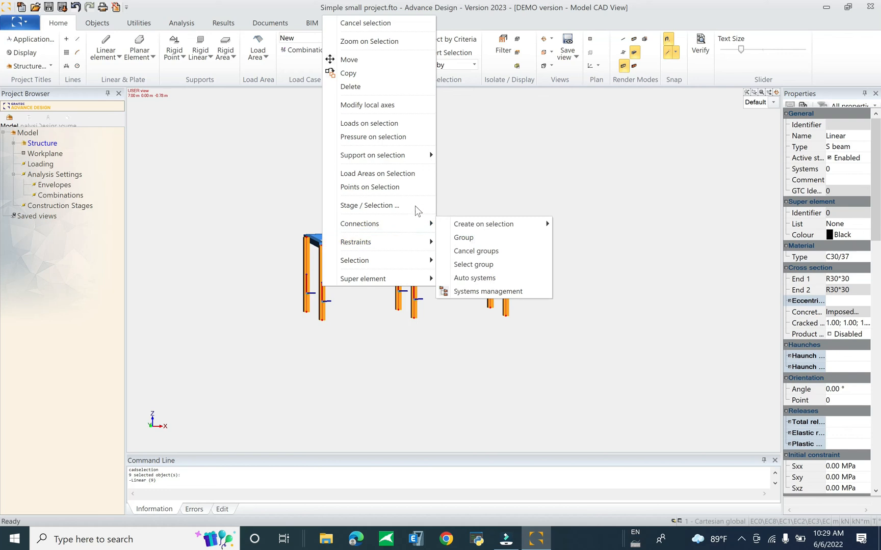
click(415, 156)
click(485, 158)
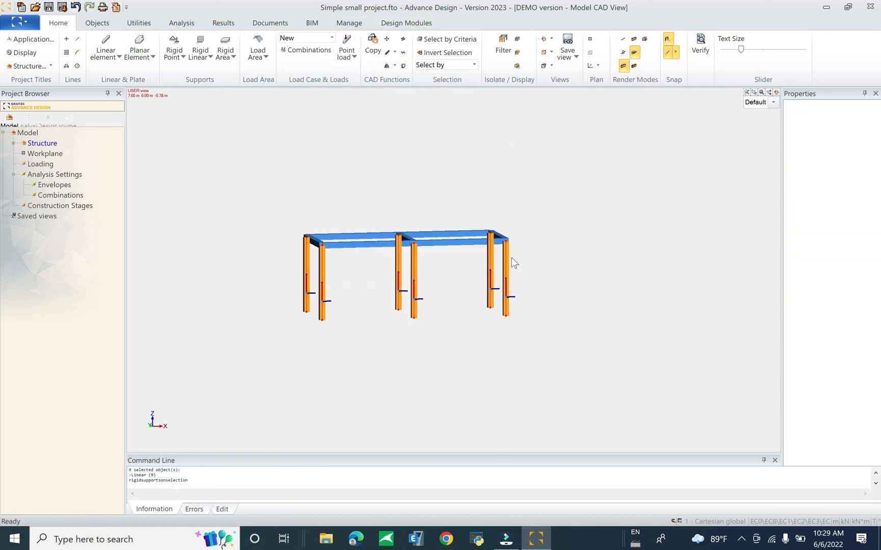
click(511, 122)
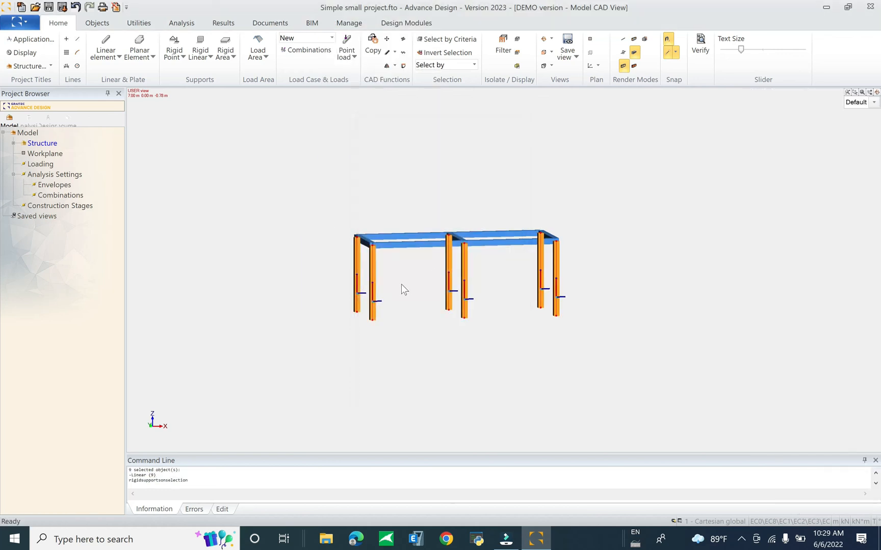
Create rigid supports on the selected columns with the restraint type set to Pinned.
right_click(409, 270)
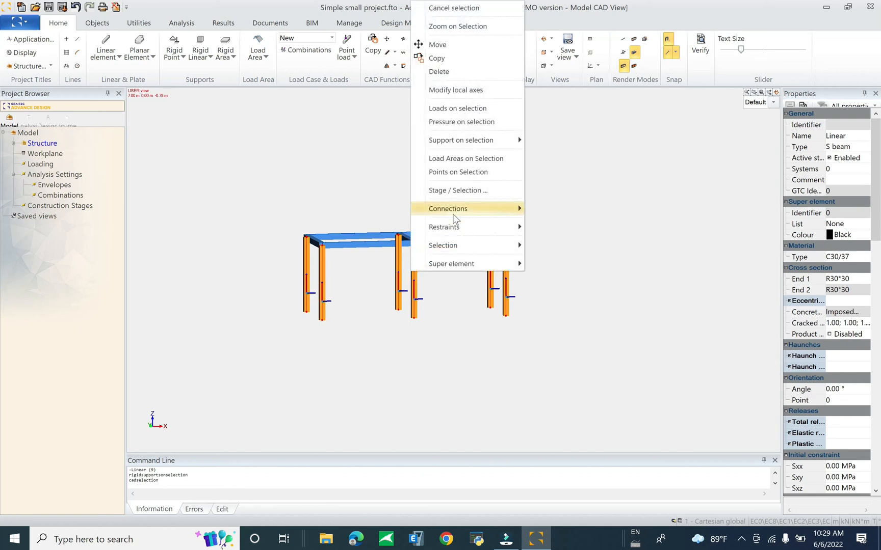
click(474, 140)
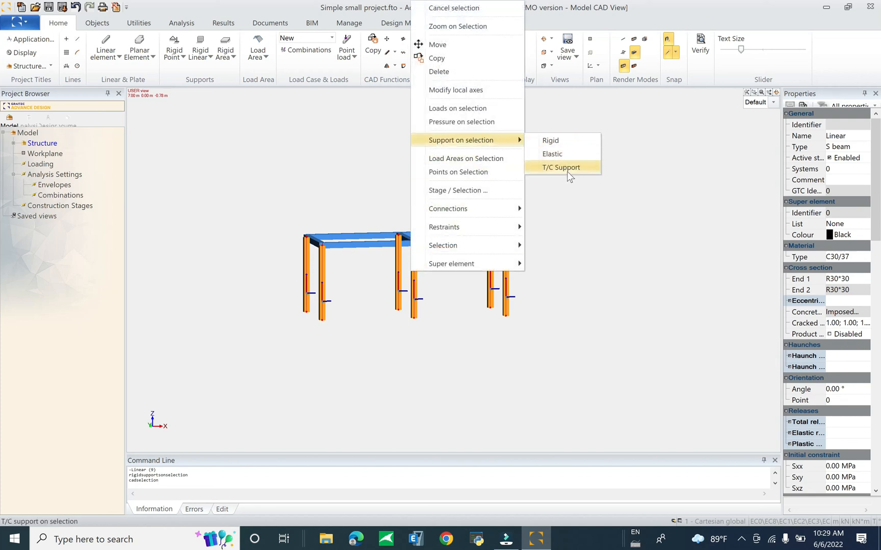
click(569, 139)
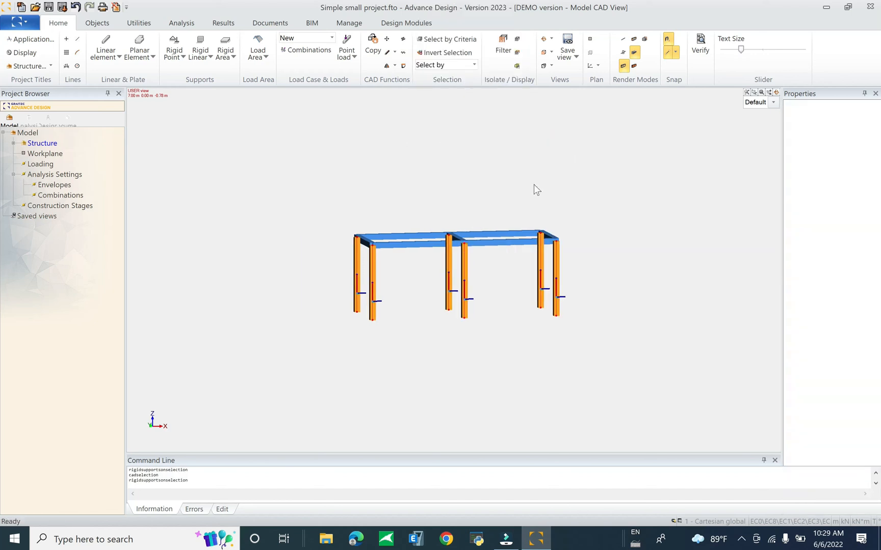
drag(510, 278, 508, 341)
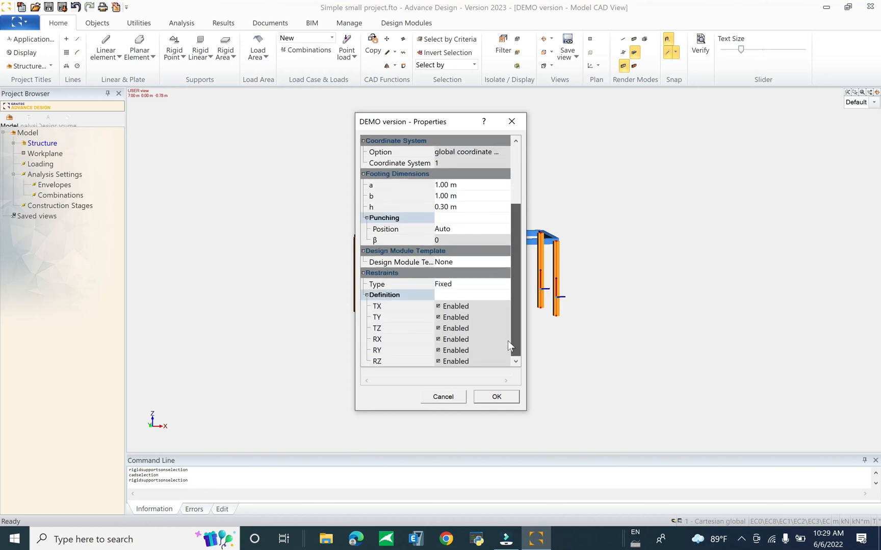
click(489, 284)
click(505, 284)
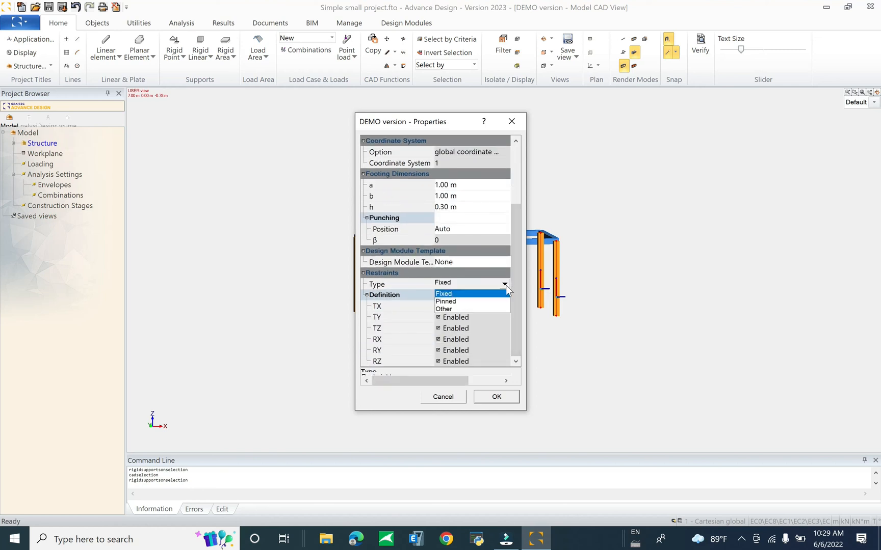
click(452, 309)
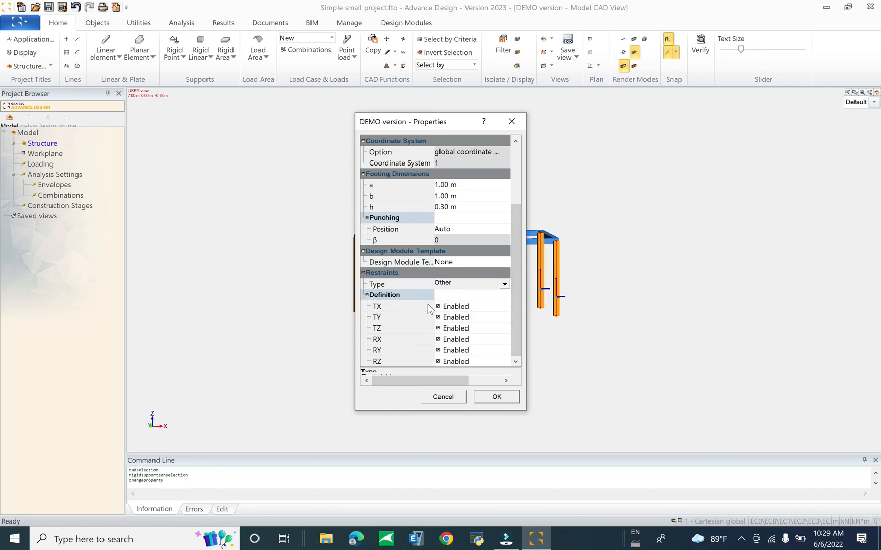
click(504, 284)
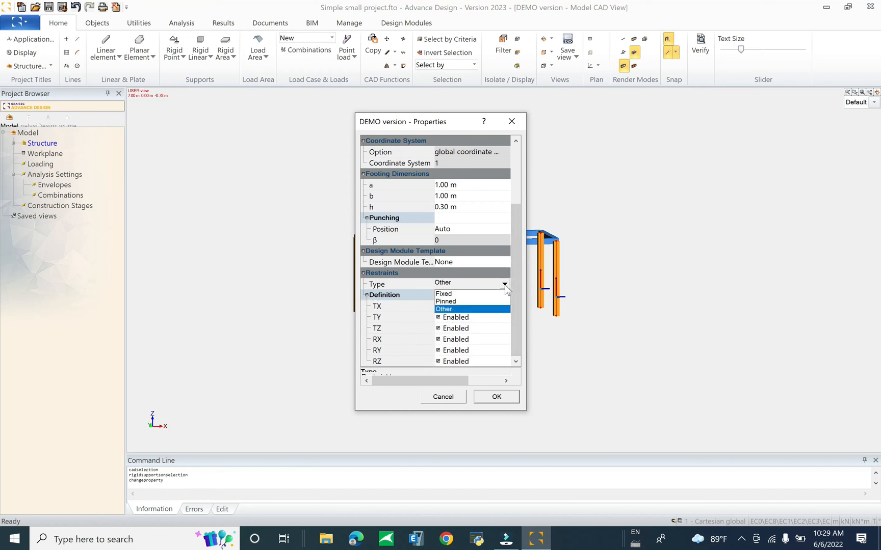
click(455, 302)
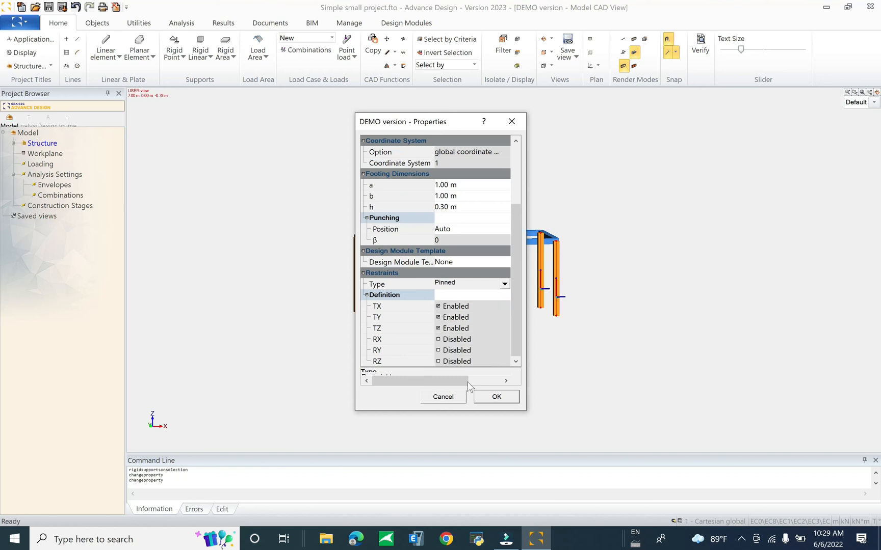
click(496, 398)
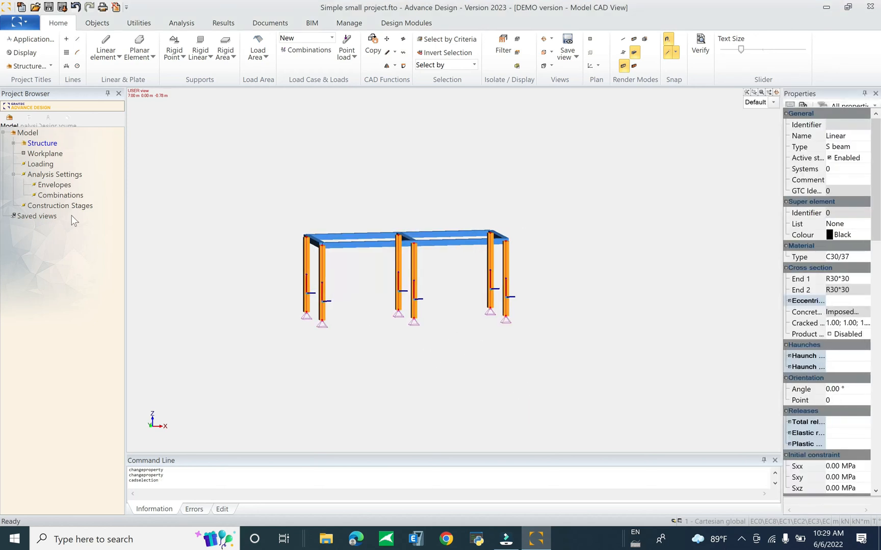
Create a new system named "support" under Structure.
click(14, 143)
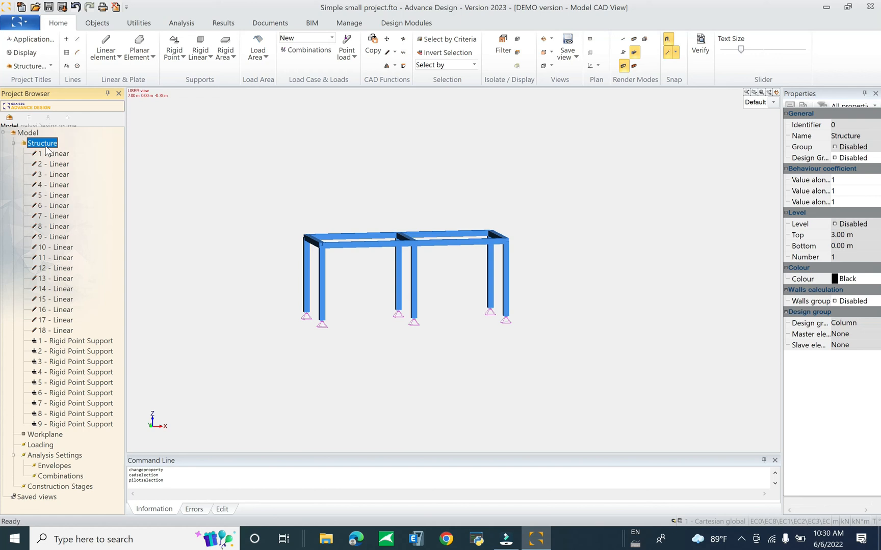
key(F6)
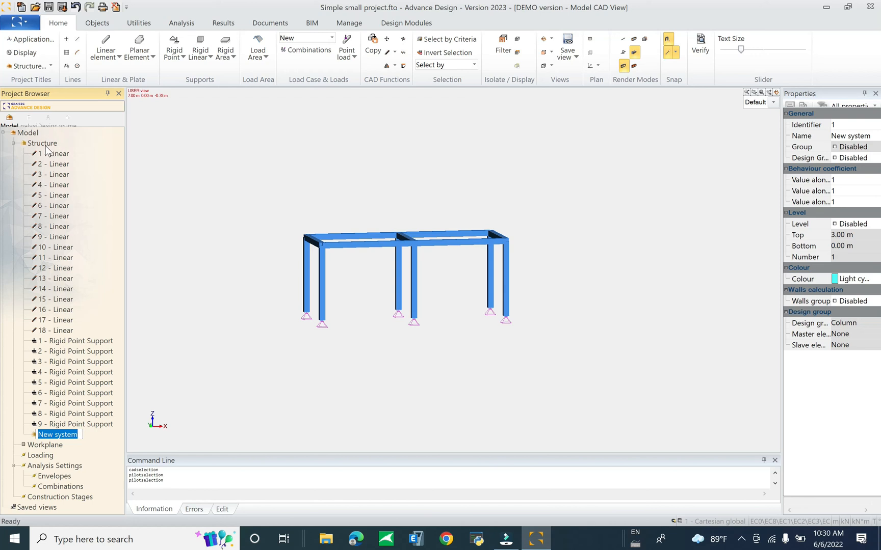
text(support)
key(Return)
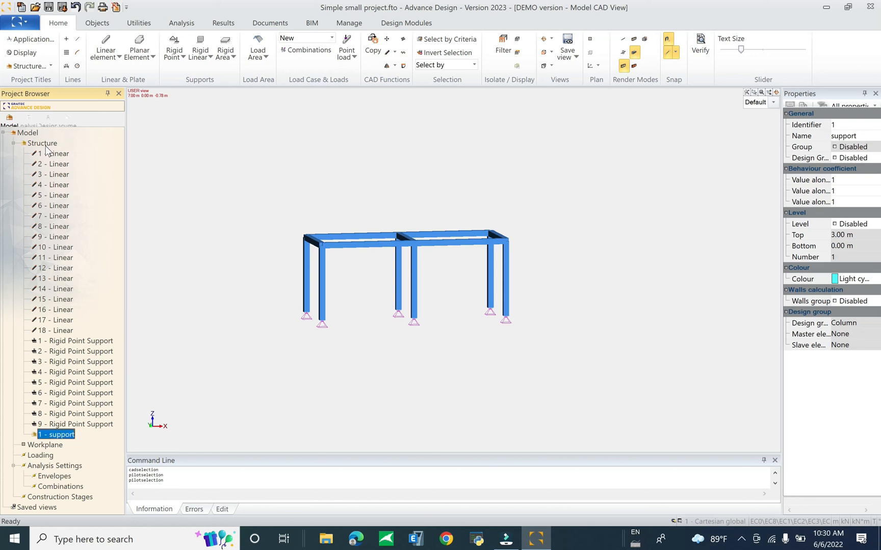
Move rigid point supports 1 to 9 into the "support" system.
click(53, 342)
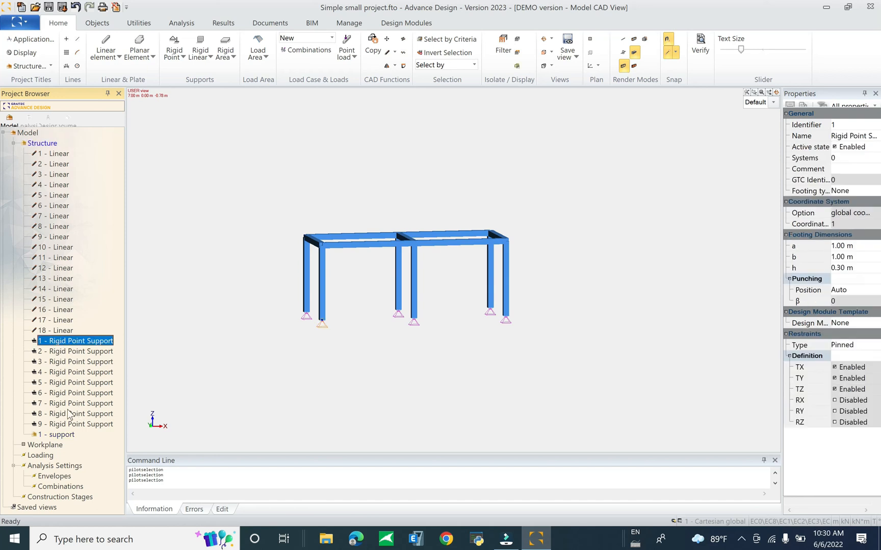
shift+click(64, 425)
drag(73, 374, 64, 435)
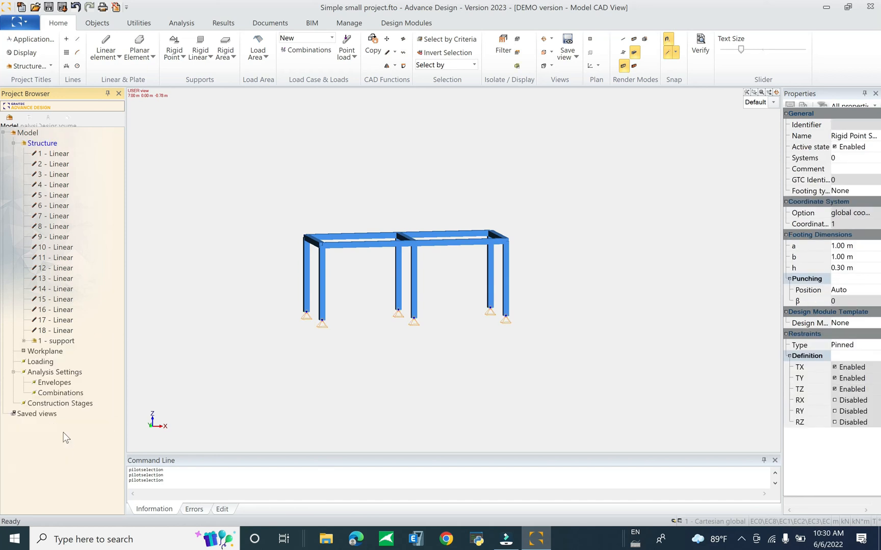
Add another system named "Beam" under Structure.
click(43, 145)
key(F6)
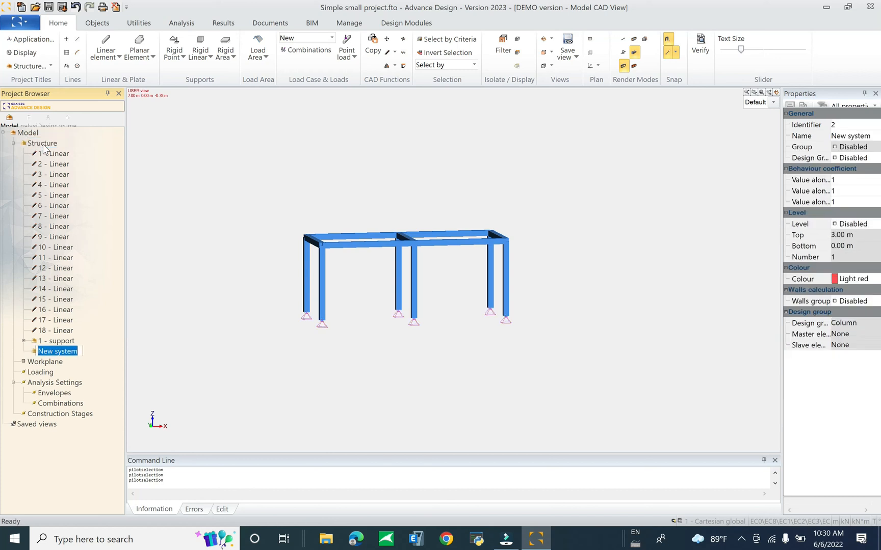
text(Beam)
key(Return)
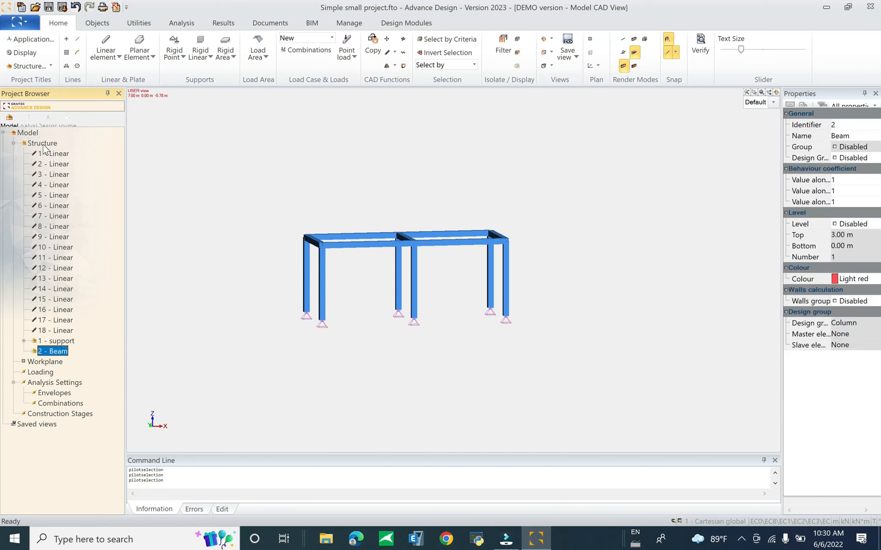
Add a new system named "column" under Structure.
click(43, 145)
key(F6)
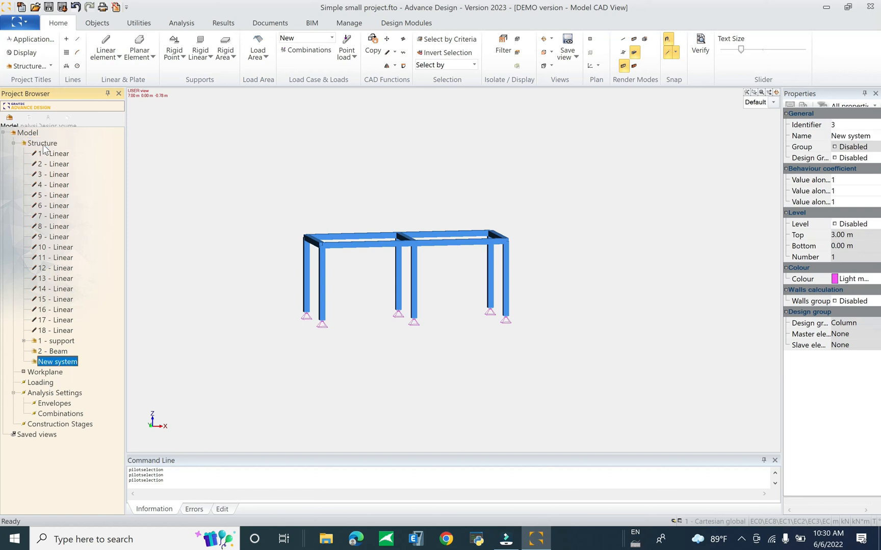
text(column)
key(Return)
Add a new system named "slab" under Structure.
click(44, 146)
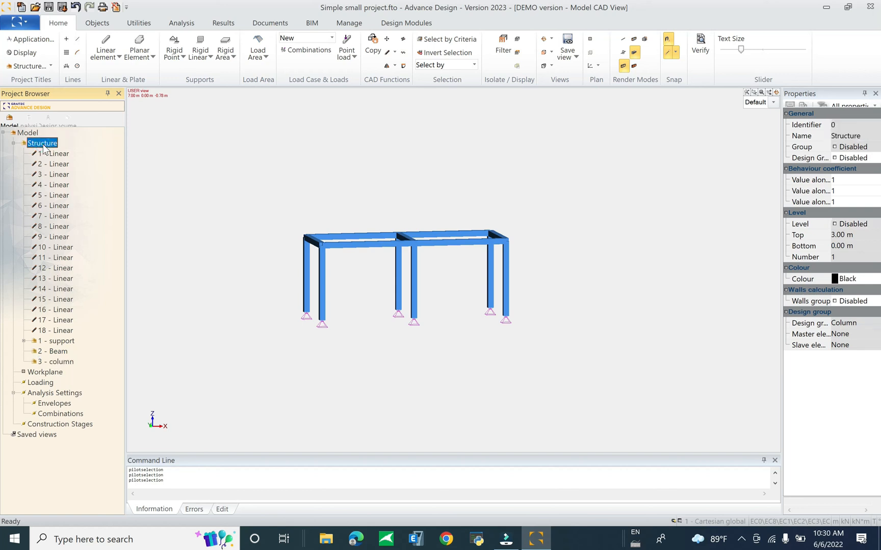
key(F6)
text(slv)
key(BackSpace)
text(ba)
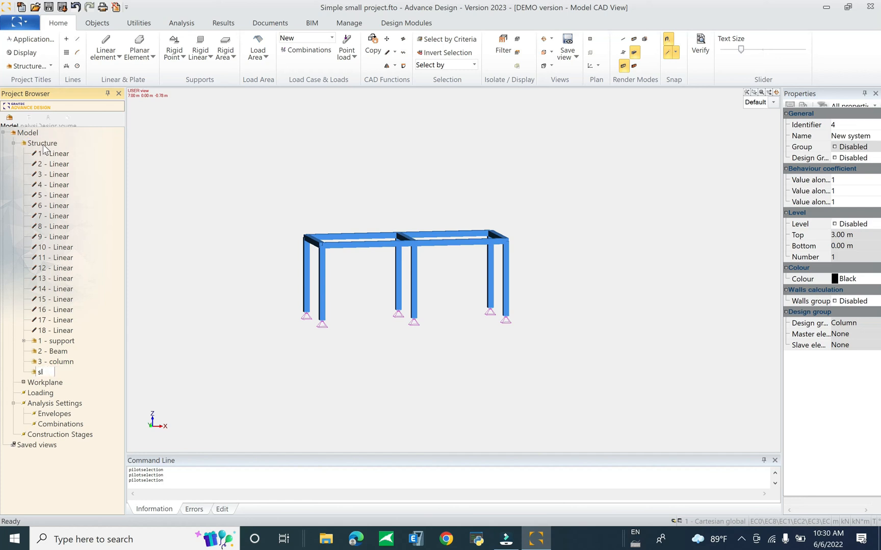
text(b)
key(Return)
Add a new system named "stair" under Structure.
click(41, 144)
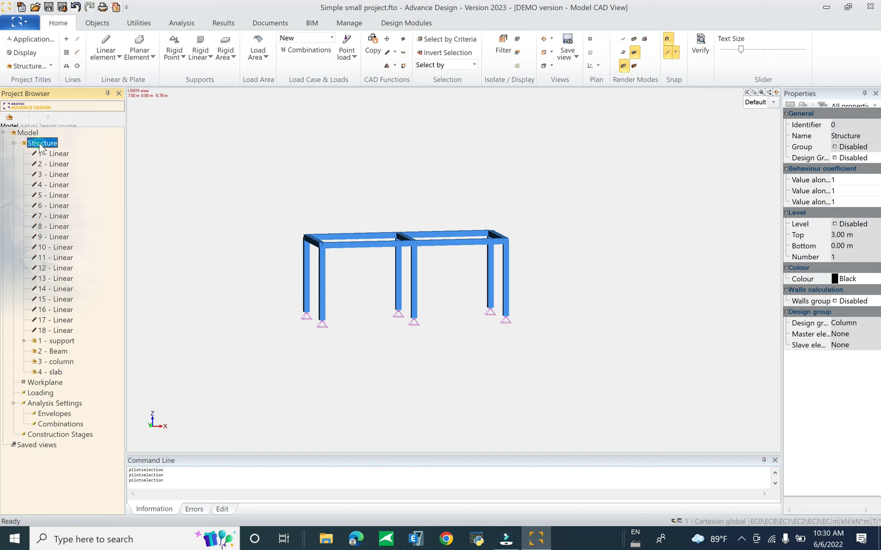
key(F6)
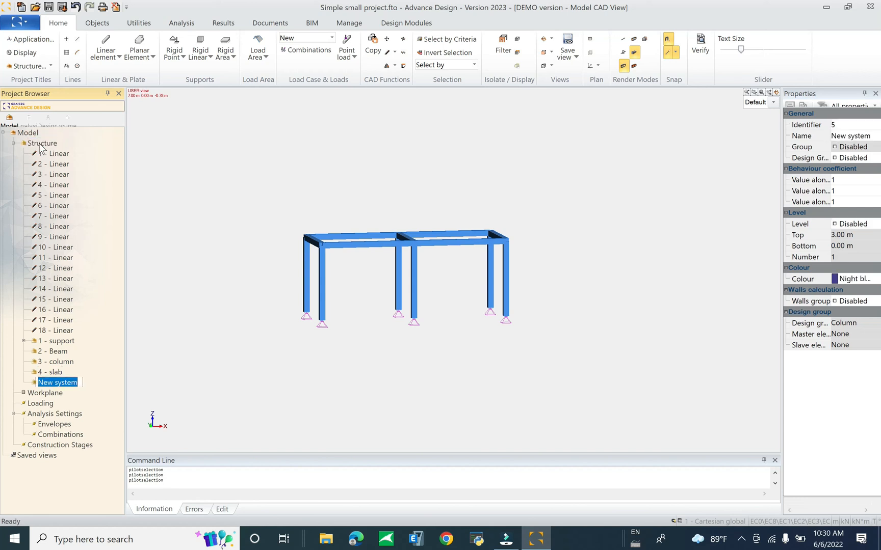
text(stair)
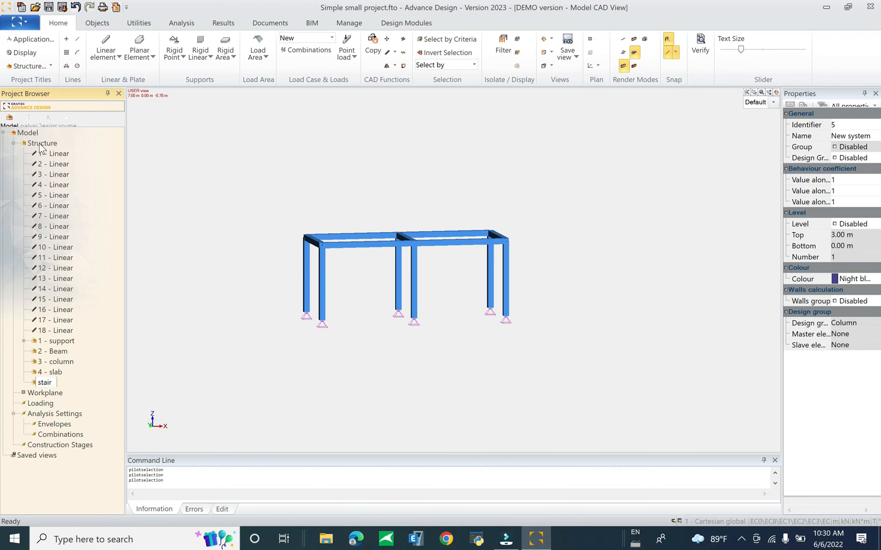
key(Return)
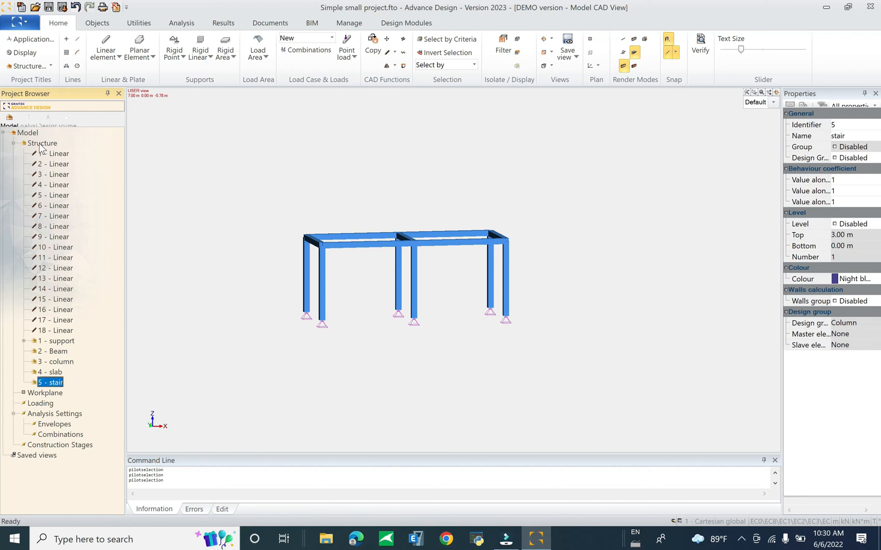
Move the vertical linear elements into the "column" system and the horizontal ones into the "Beam" system, checking them by toggling system visibility.
drag(558, 272, 239, 298)
drag(56, 206, 63, 361)
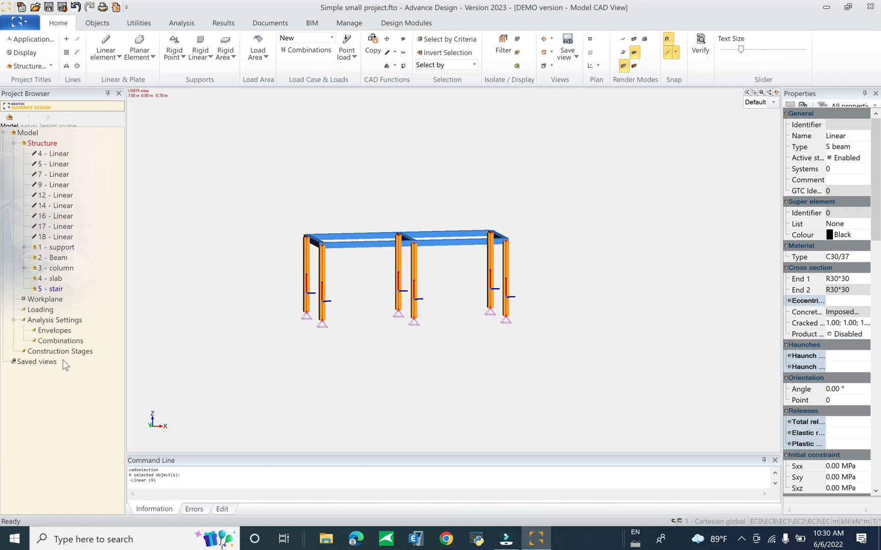
click(59, 250)
double_click(63, 269)
drag(641, 199, 257, 301)
drag(53, 176, 57, 264)
click(45, 166)
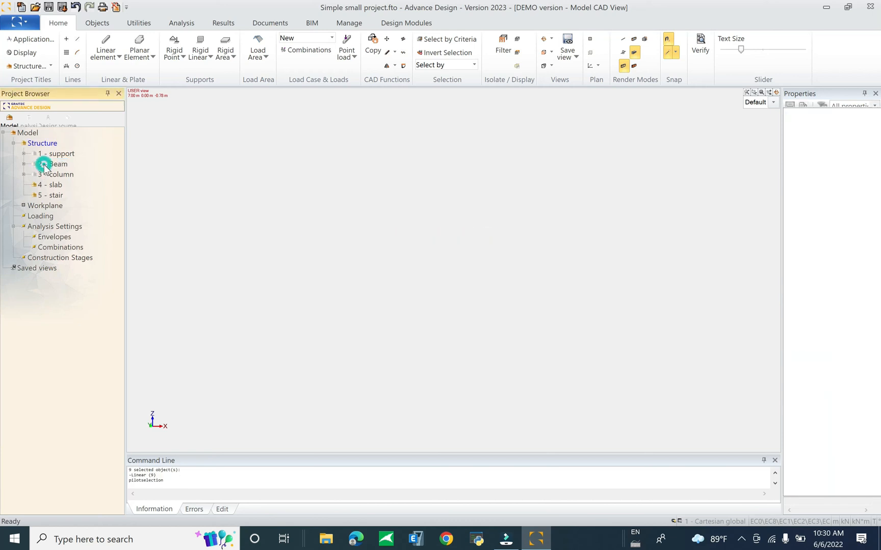
click(44, 143)
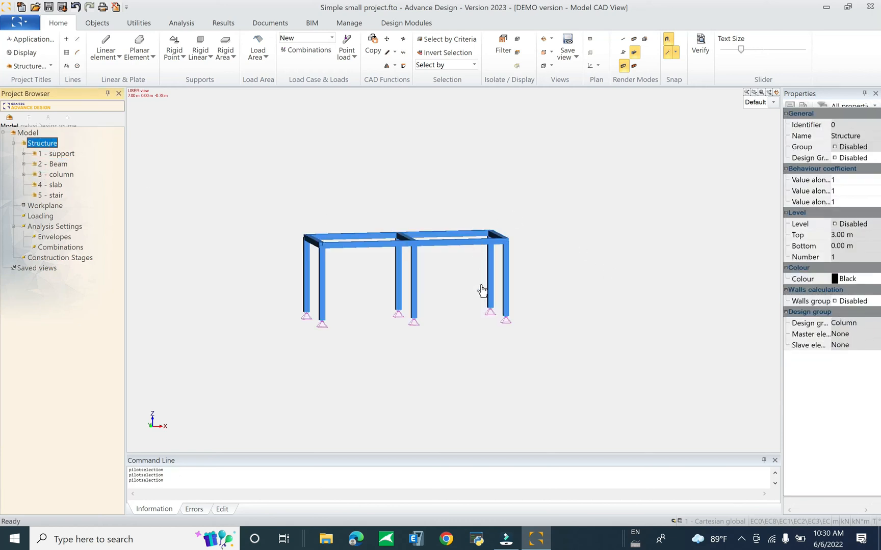
Create a planar element at the frame's top level covering the bay from X = 0 to 5 m, through its four corner nodes.
shift+middle_drag(499, 346, 502, 334)
click(138, 57)
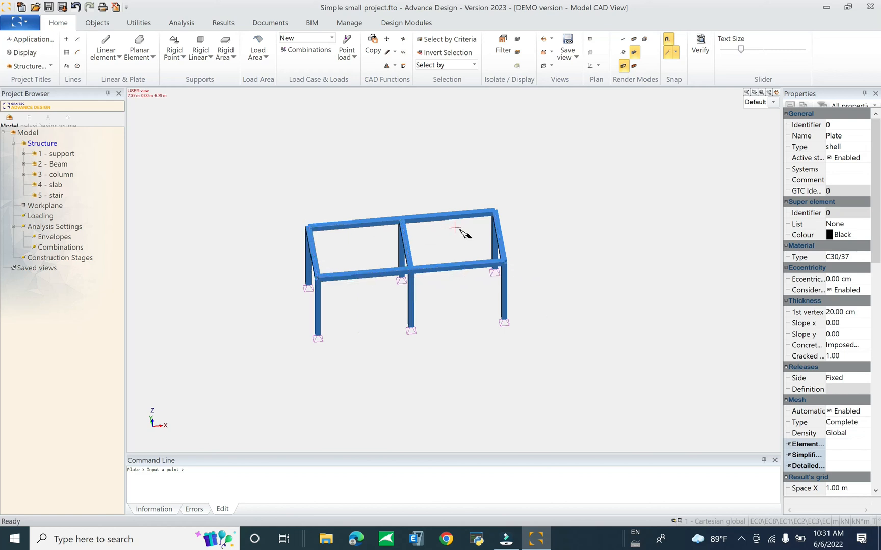
click(411, 270)
click(316, 277)
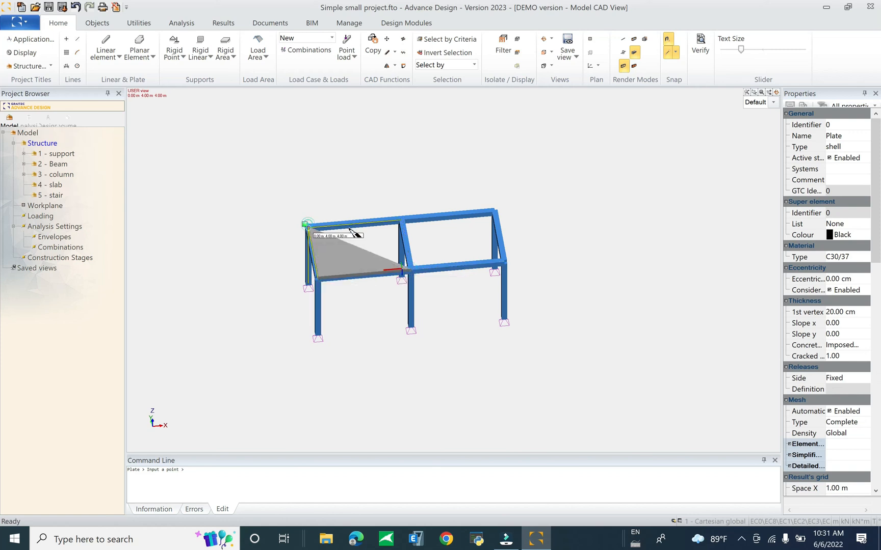
click(306, 225)
click(398, 221)
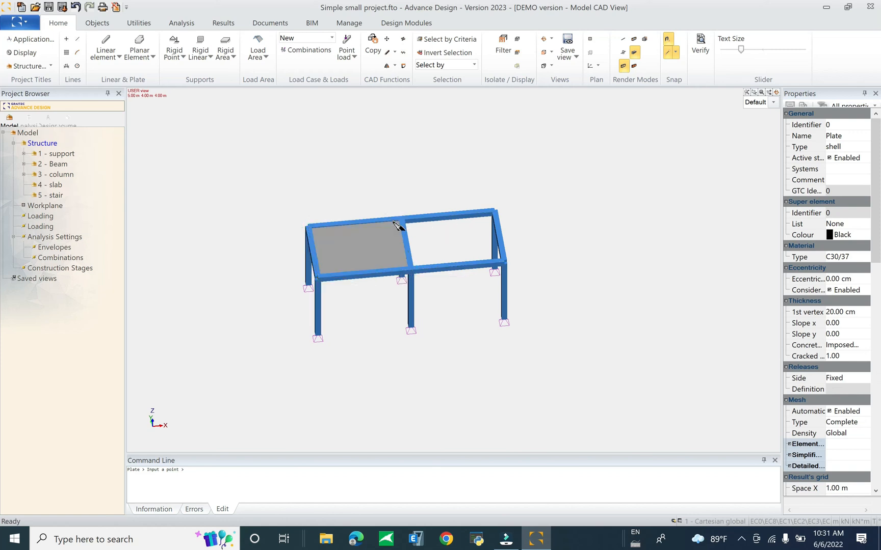
key(Escape)
Copy the plate 5 m along X to cover the adjacent bay.
click(361, 251)
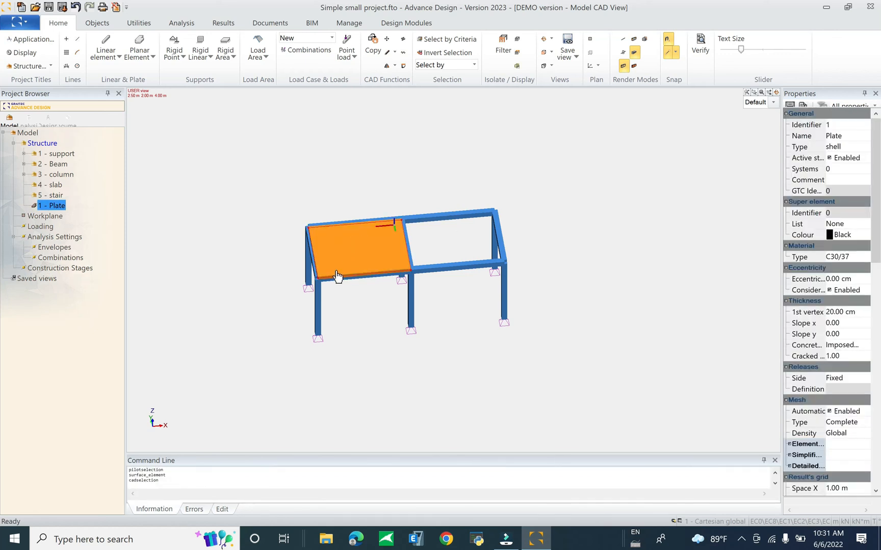
ctrl+click(317, 278)
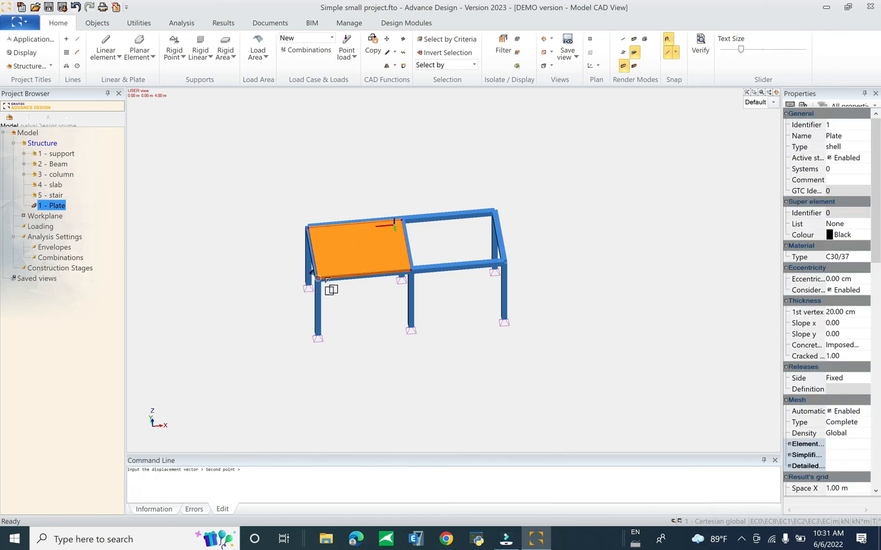
click(414, 270)
key(Escape)
Move both plates into the "slab" system and hide that system.
shift+middle_drag(366, 313, 433, 288)
click(54, 205)
click(58, 216)
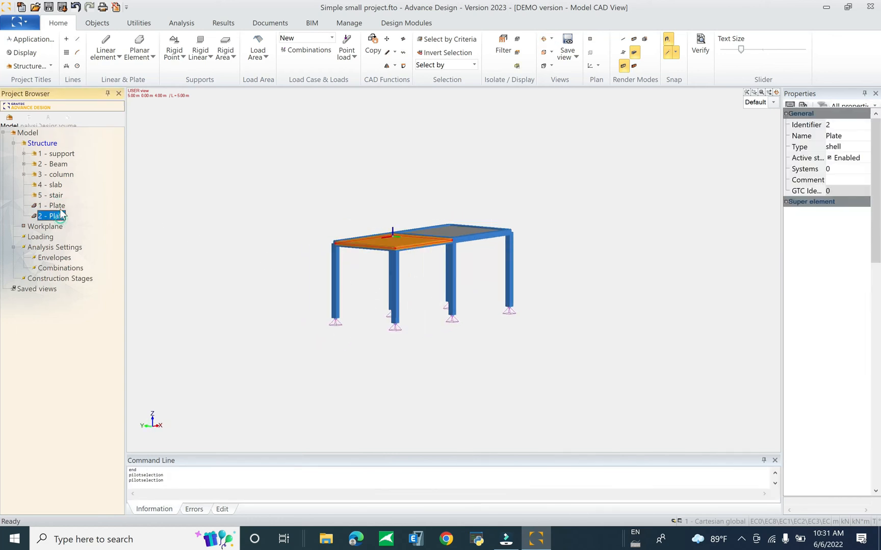
ctrl+click(58, 206)
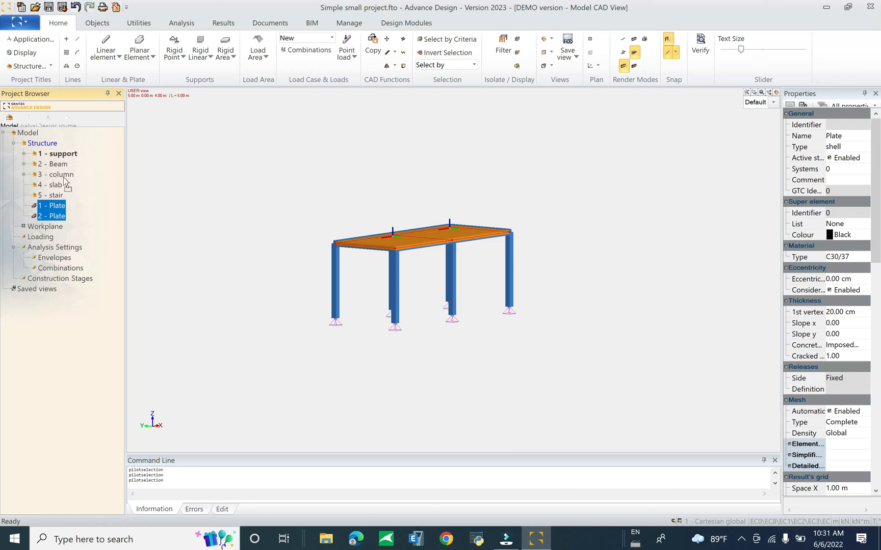
double_click(56, 186)
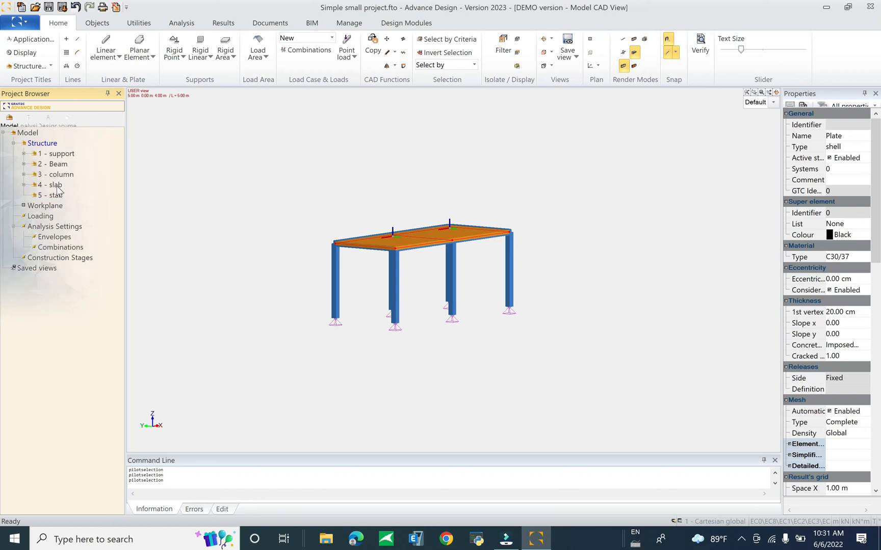
click(57, 186)
shift+middle_drag(260, 258, 301, 230)
drag(284, 196, 623, 280)
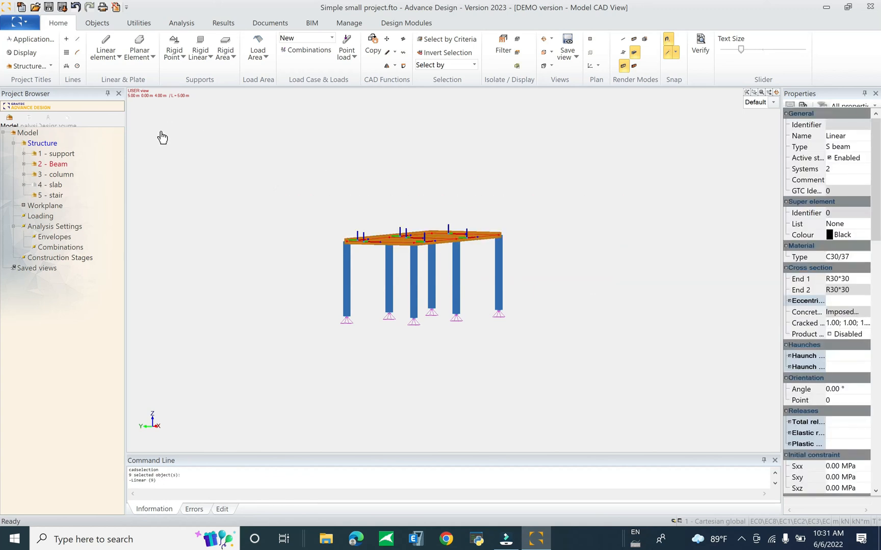
key(Escape)
drag(584, 174, 277, 271)
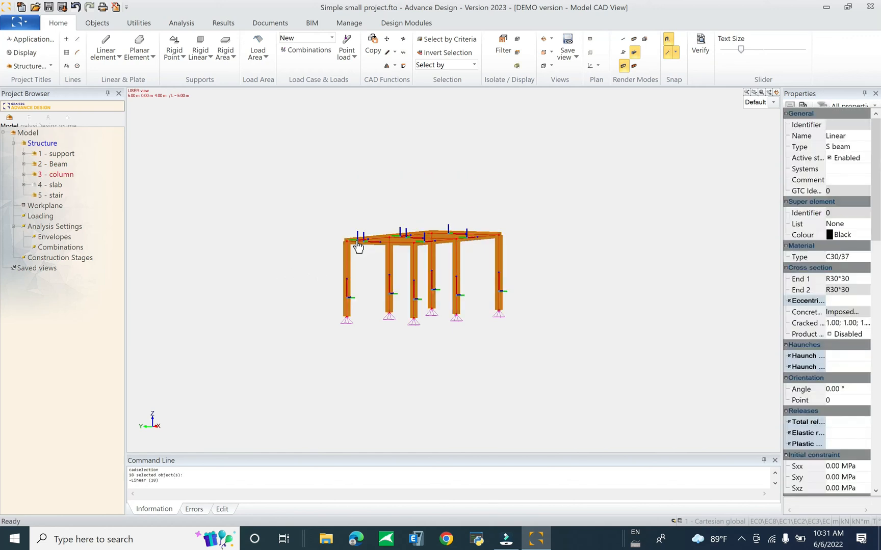
key(Escape)
Select all the top beams and set their cross-section eccentricity option to (0,z-).
drag(299, 177, 584, 250)
middle_drag(569, 249, 555, 259)
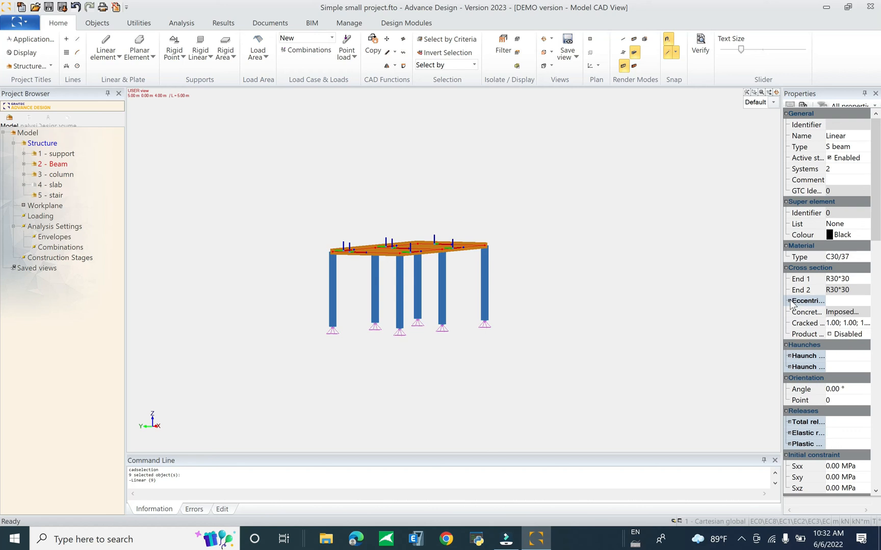
click(789, 301)
click(846, 311)
click(865, 312)
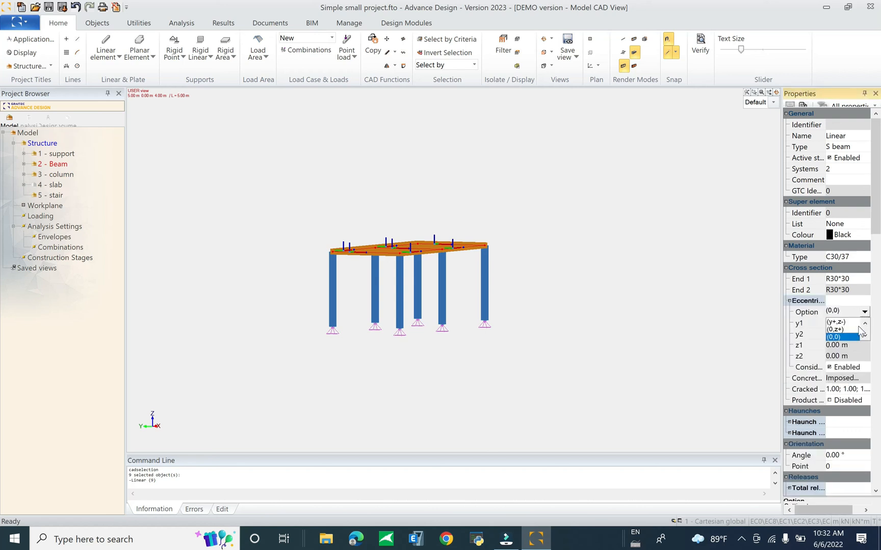
click(844, 327)
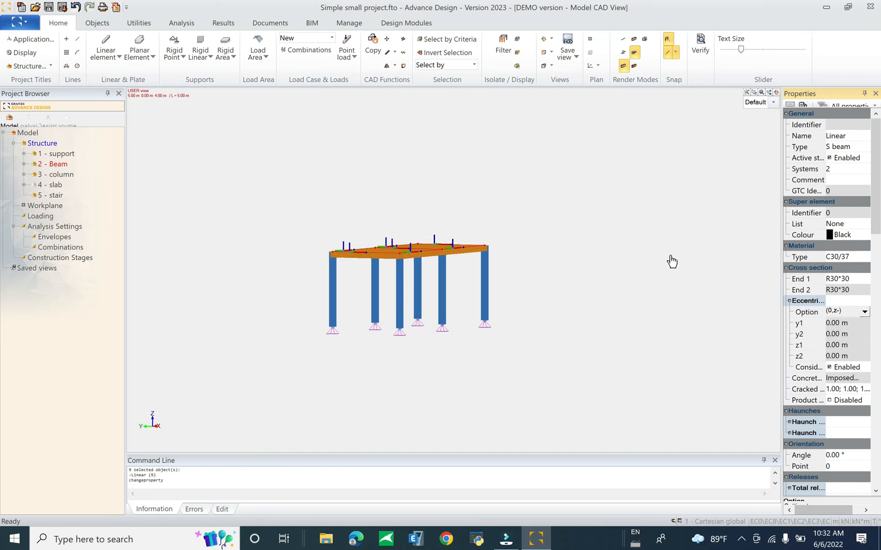
Redisplay the "slab" system and examine from several angles how the slab sits on the lowered beams.
shift+middle_drag(504, 294, 500, 317)
scroll(366, 304, up, 3)
key(Escape)
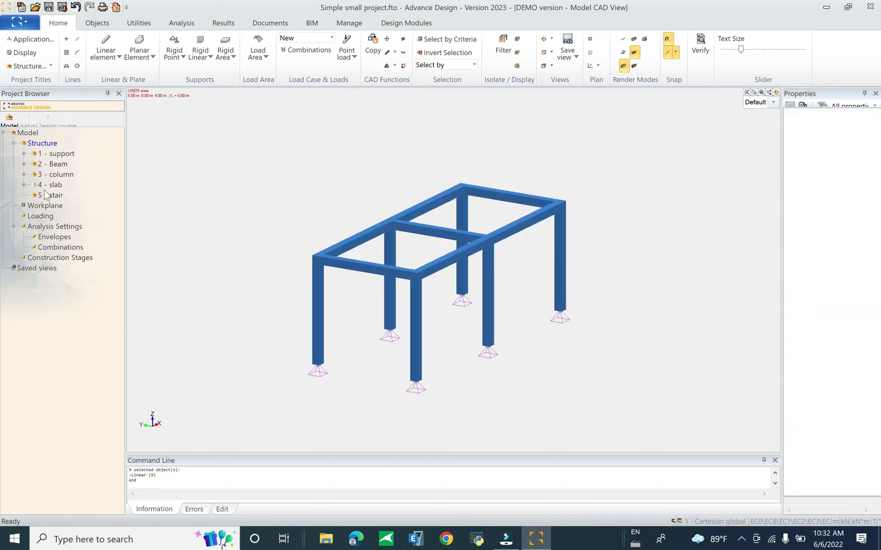
click(53, 185)
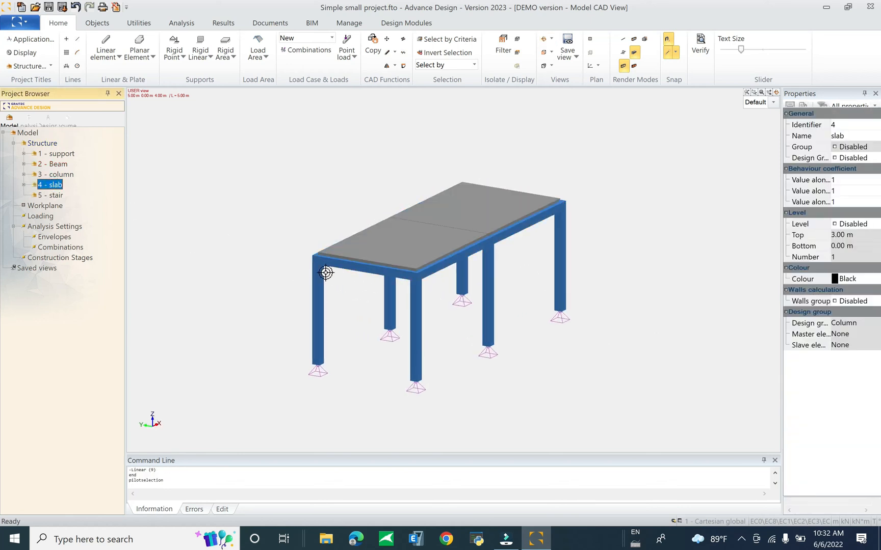
scroll(419, 273, up, 5)
scroll(418, 274, down, 5)
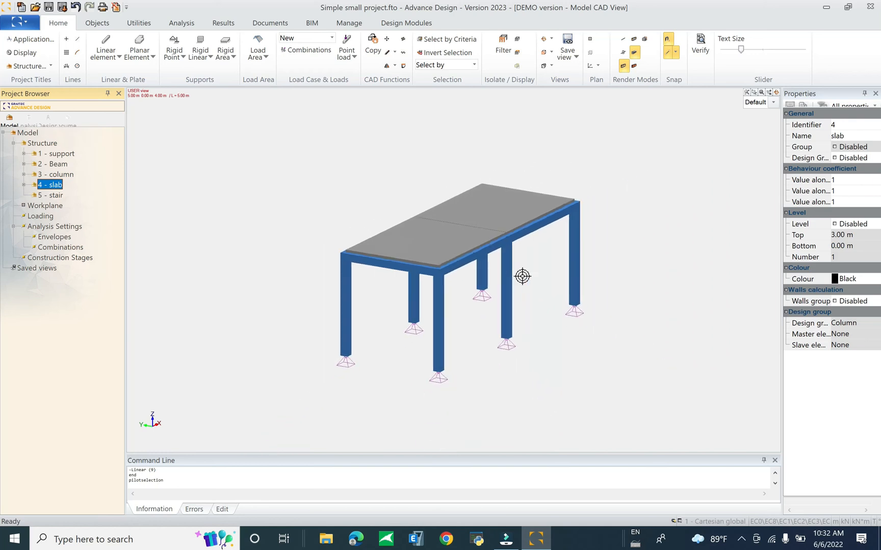
shift+middle_drag(637, 353, 574, 338)
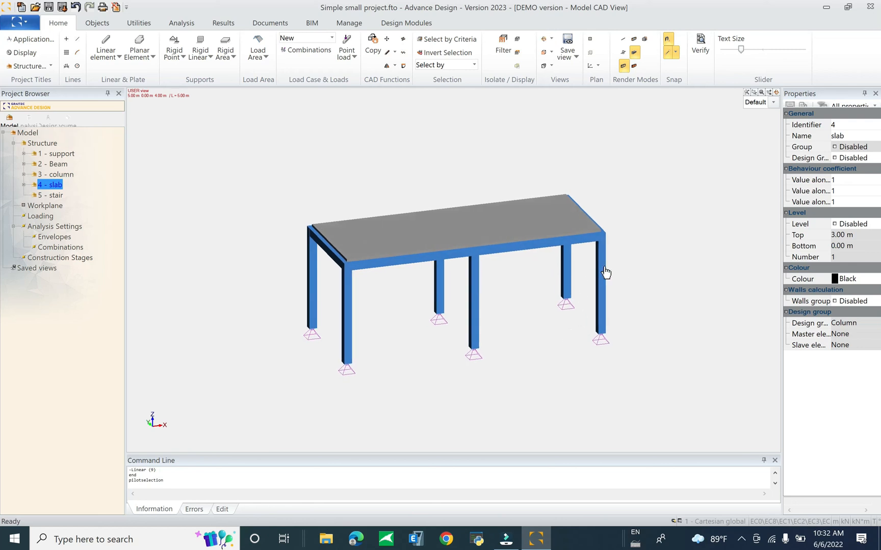
shift+middle_drag(633, 314, 606, 295)
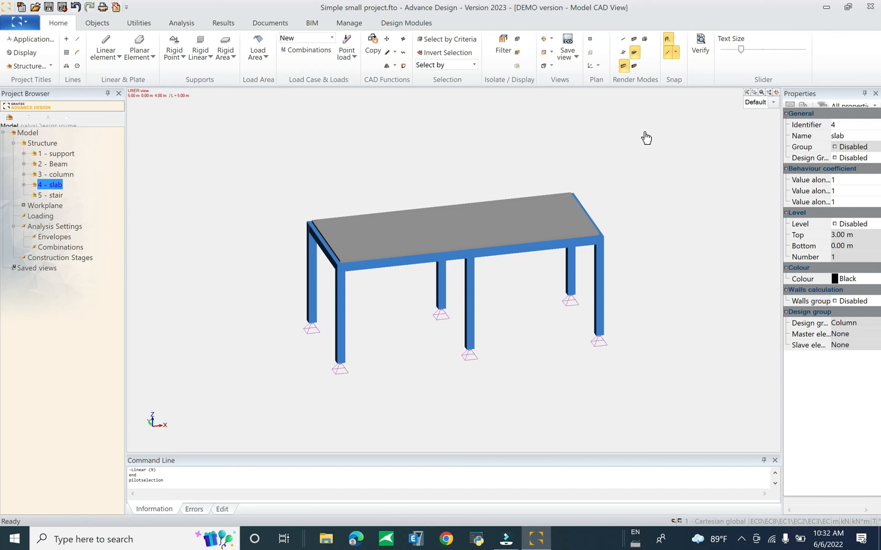
shift+middle_drag(679, 316, 633, 329)
Turn on the workplane and project it onto the top view so it lies horizontally at the column bases.
right_click(616, 135)
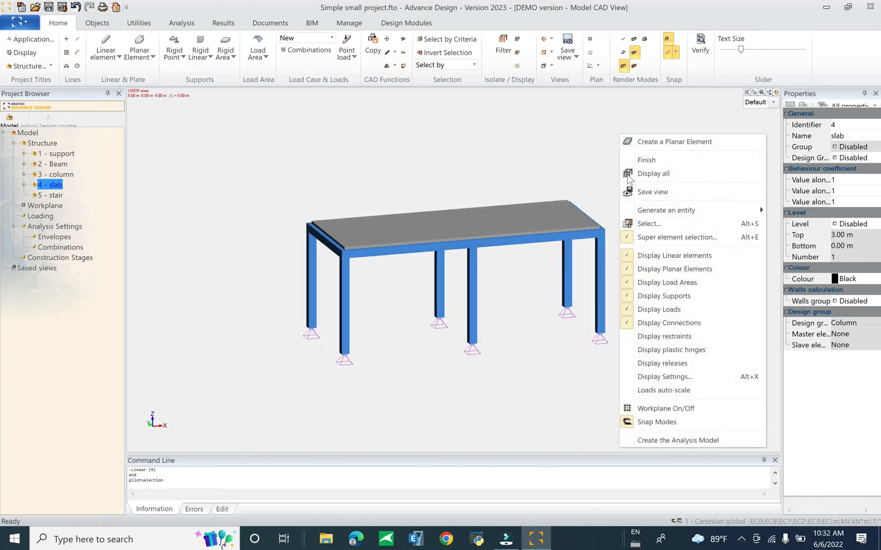
click(712, 413)
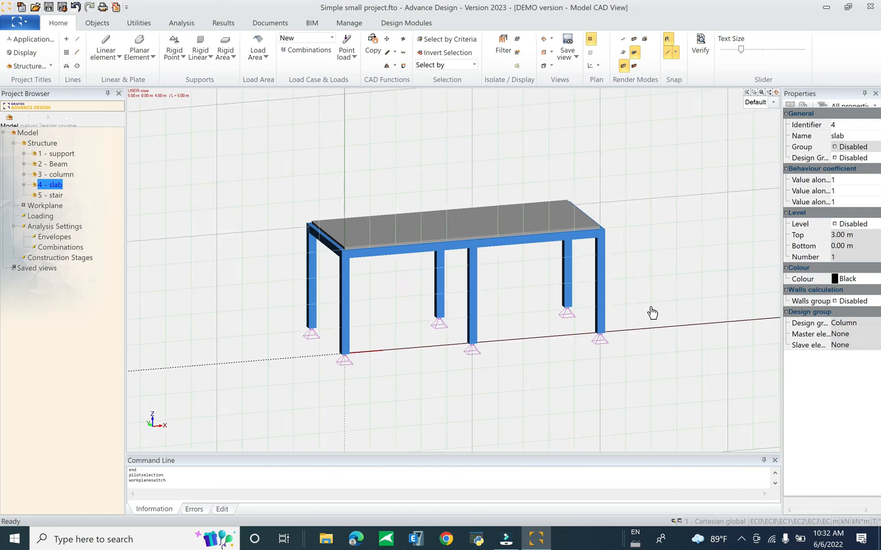
click(552, 52)
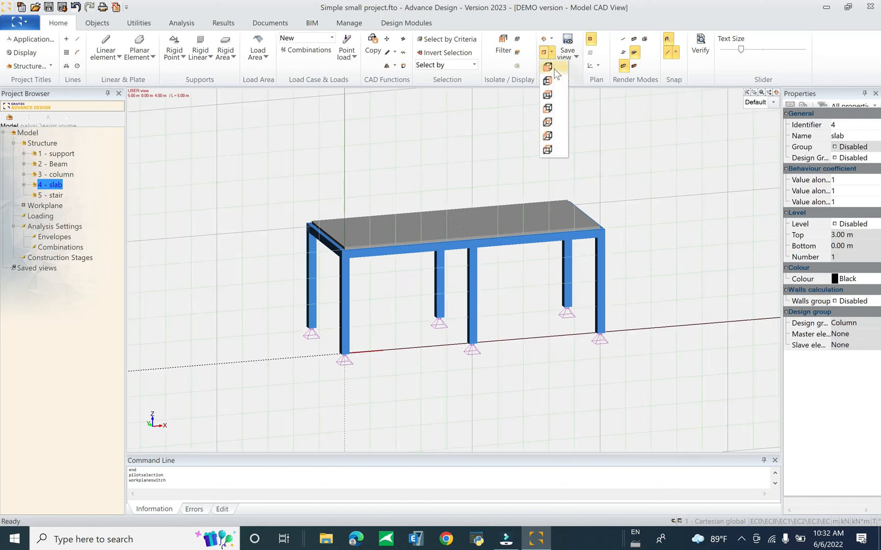
click(550, 96)
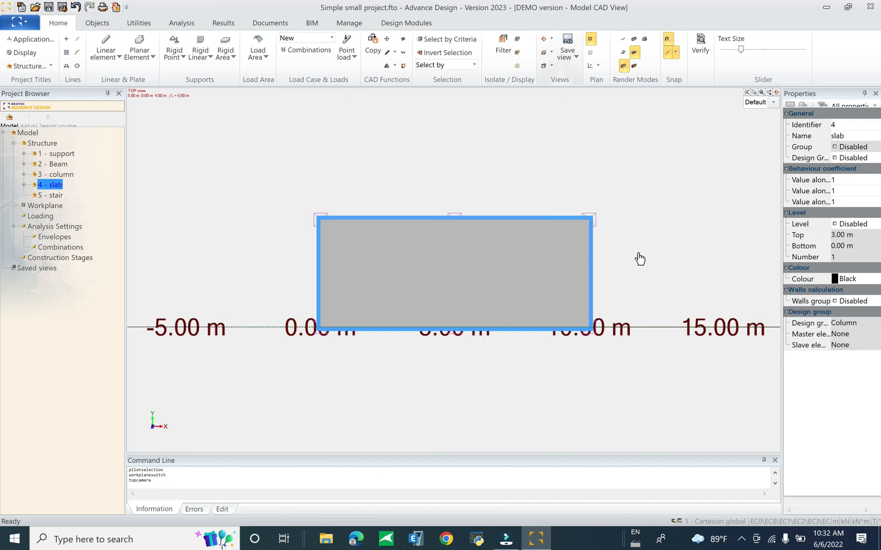
click(590, 55)
middle_drag(463, 369, 527, 341)
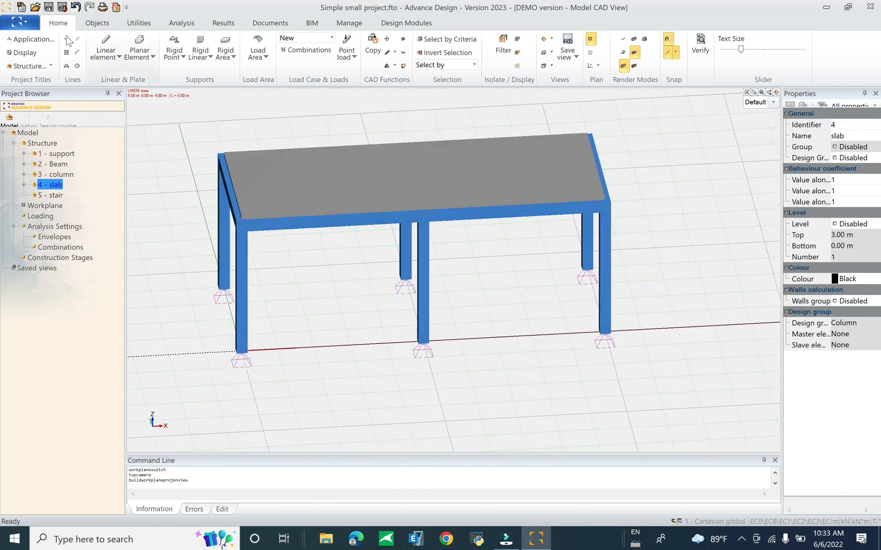
Draw a closed rectangular line about 4 m by 4 m on the workplane beneath the second bay, ending at the outer column bases, and select it.
click(77, 39)
click(459, 338)
click(442, 276)
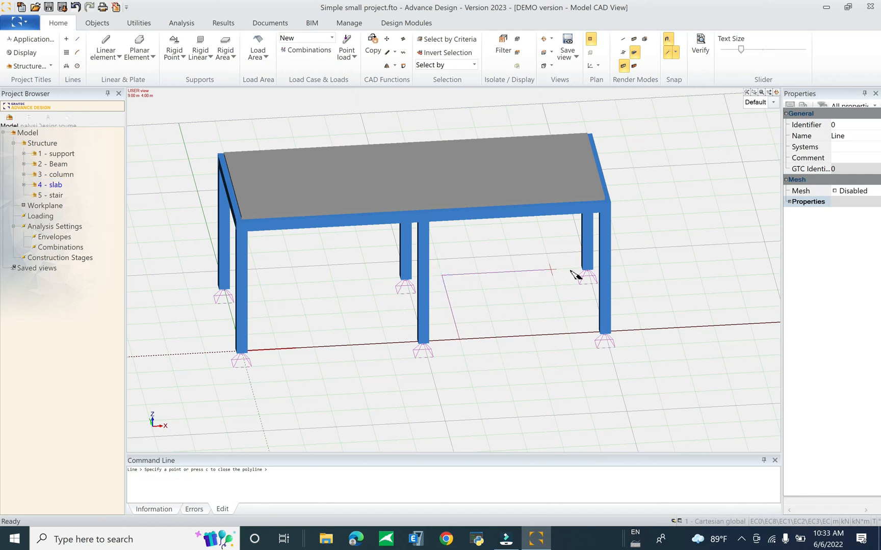
click(586, 268)
click(602, 335)
click(459, 339)
click(455, 320)
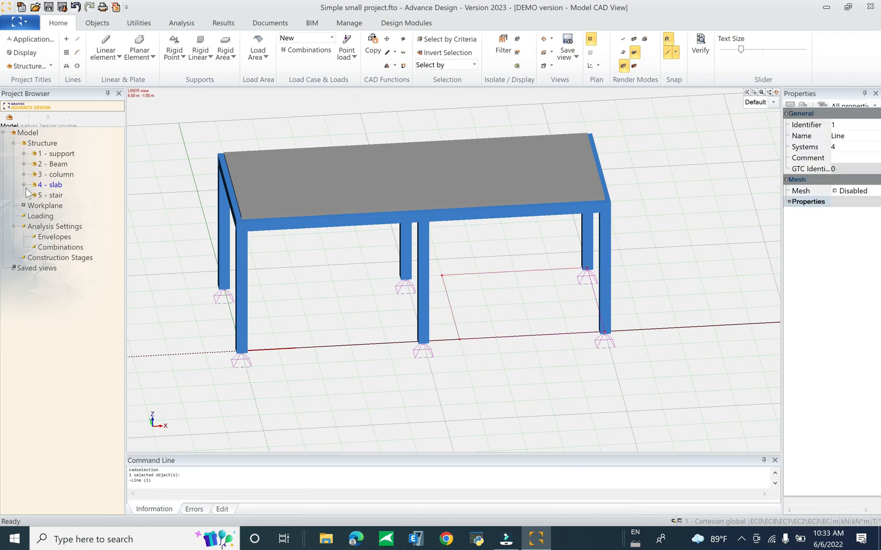
Create a system named "help line" under Structure and transfer the rectangular line from the "slab" system into it.
double_click(49, 185)
click(49, 144)
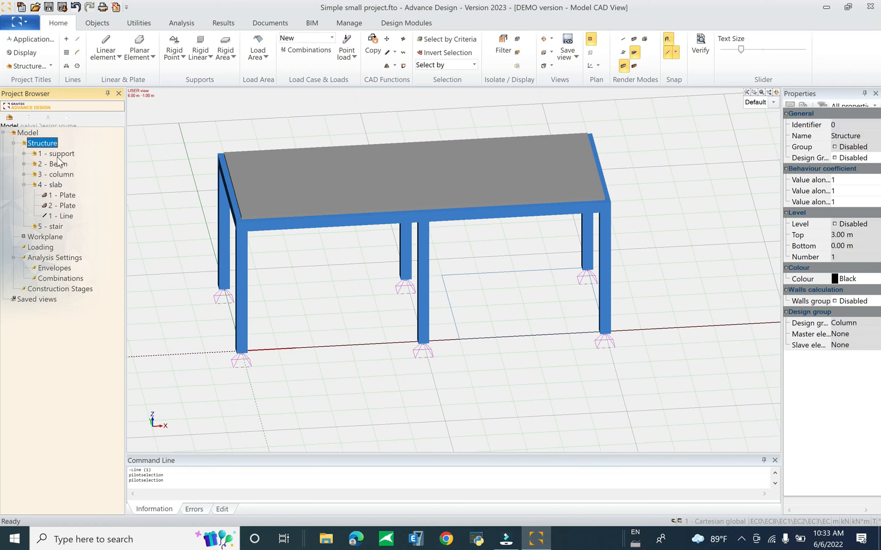
key(F6)
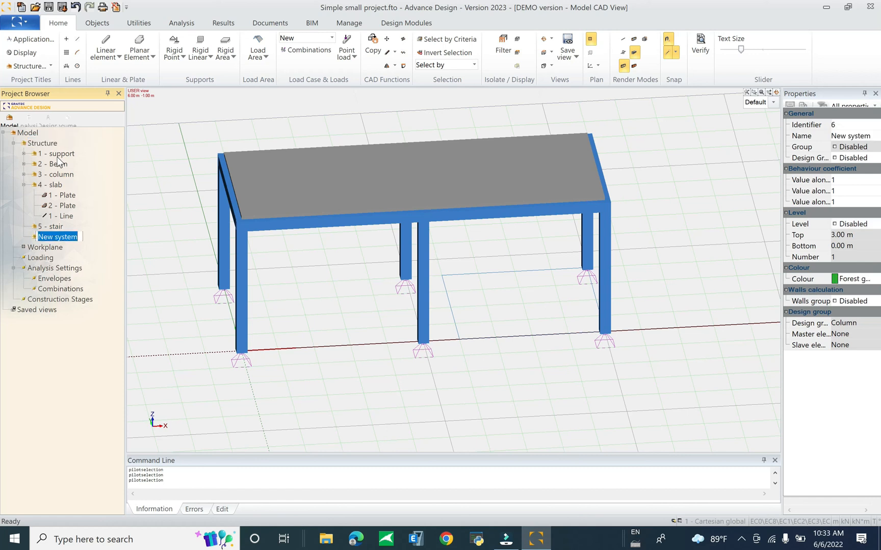
key(BackSpace)
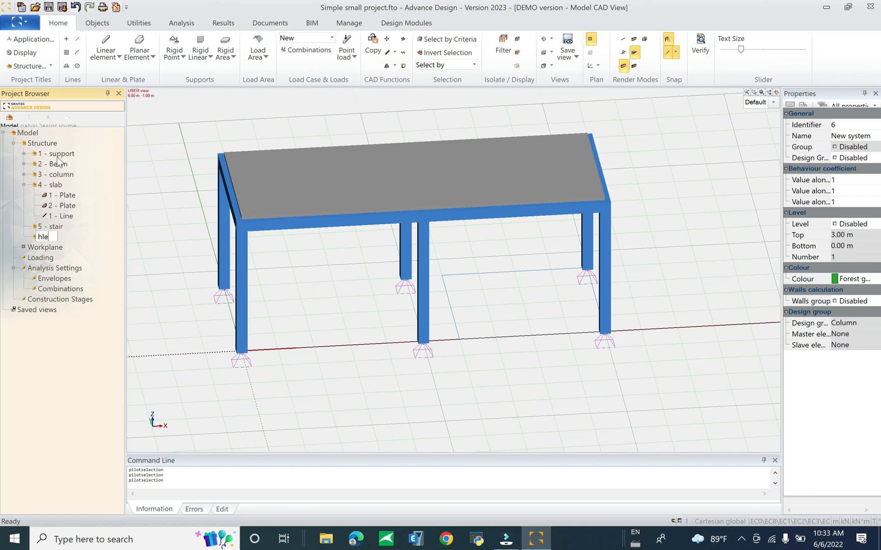
text(help line)
key(Return)
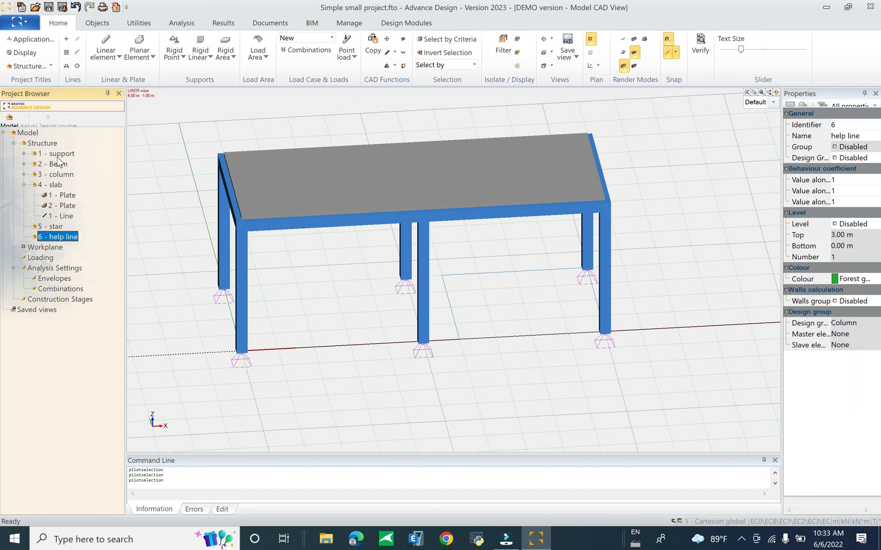
click(66, 217)
drag(67, 240, 68, 240)
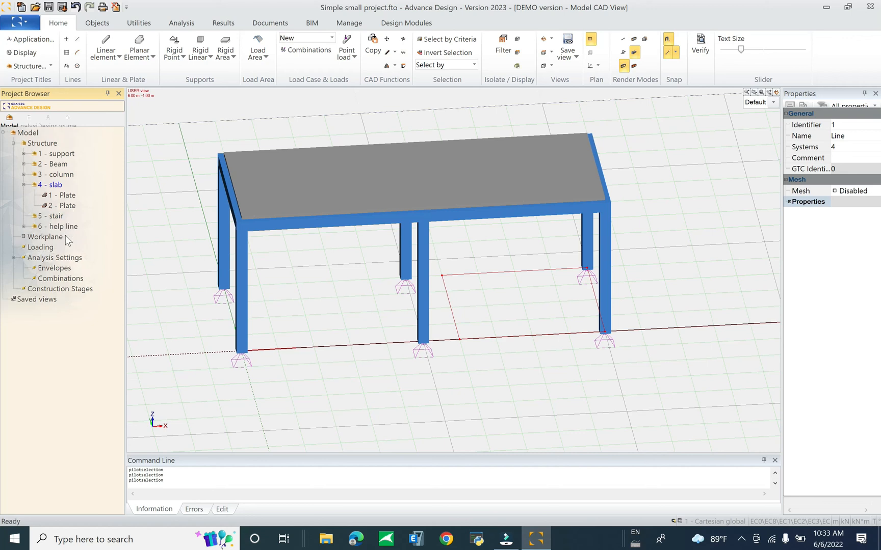
click(23, 185)
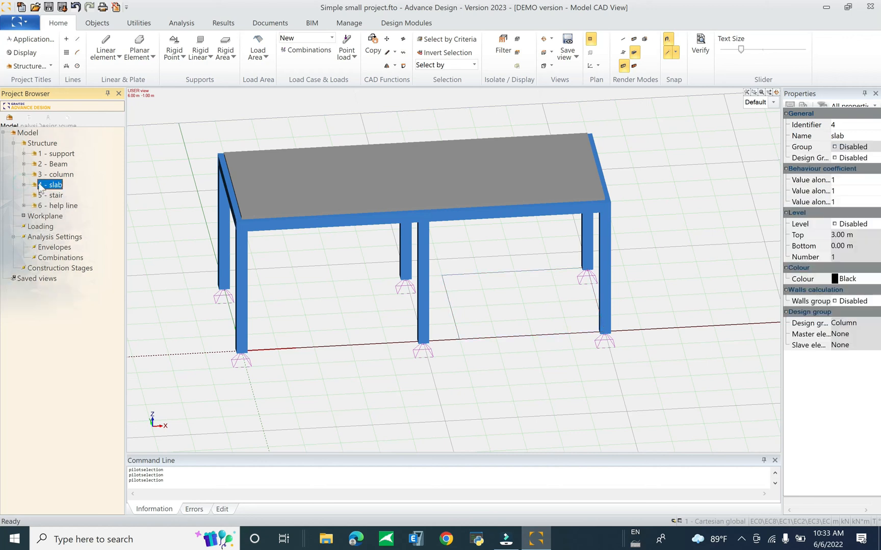
click(24, 205)
Move the rectangular line up by the vector 0, 0, 4, from the outer column's base to its top at slab level.
click(61, 216)
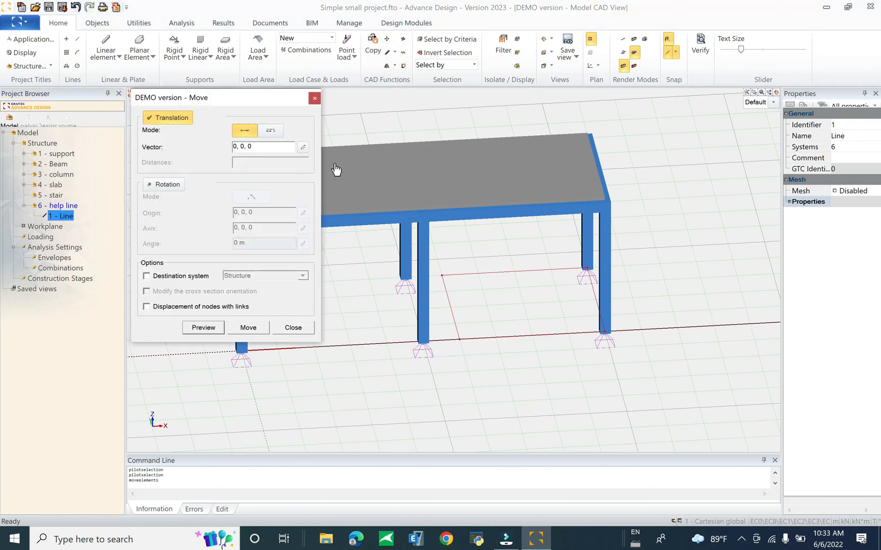
click(302, 148)
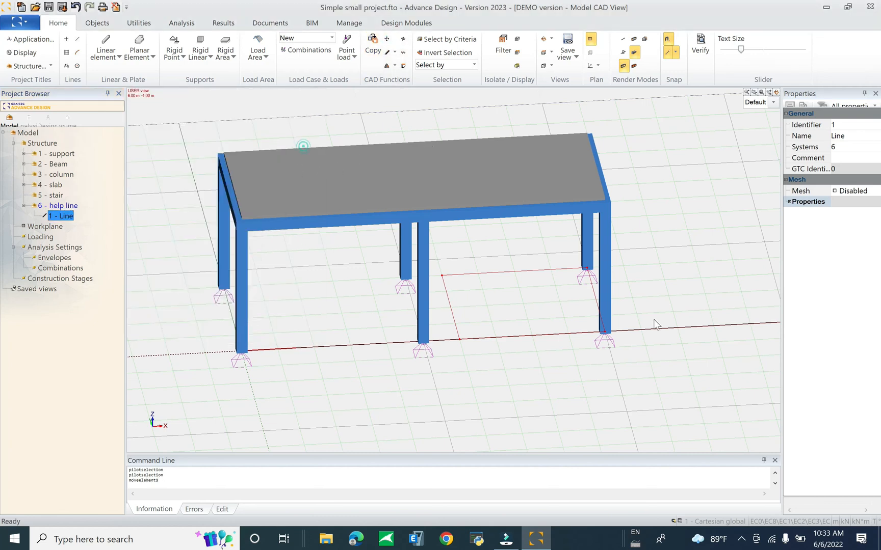
click(606, 334)
click(611, 213)
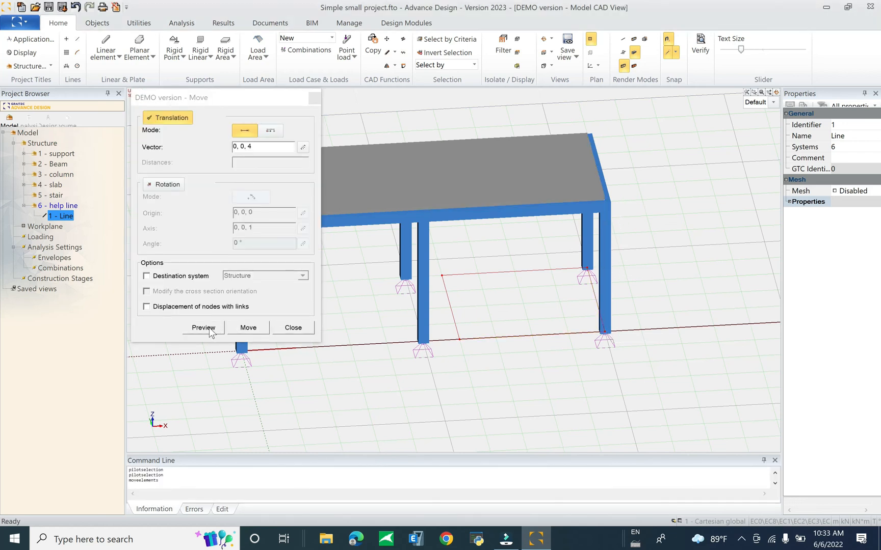
click(248, 328)
click(291, 328)
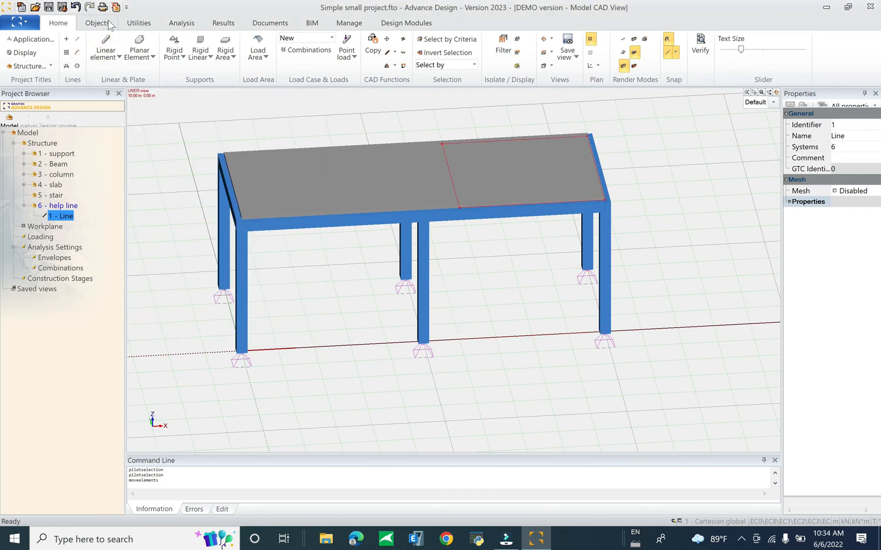
Try to create an opening in the roof slab from the raised rectangular line.
click(143, 24)
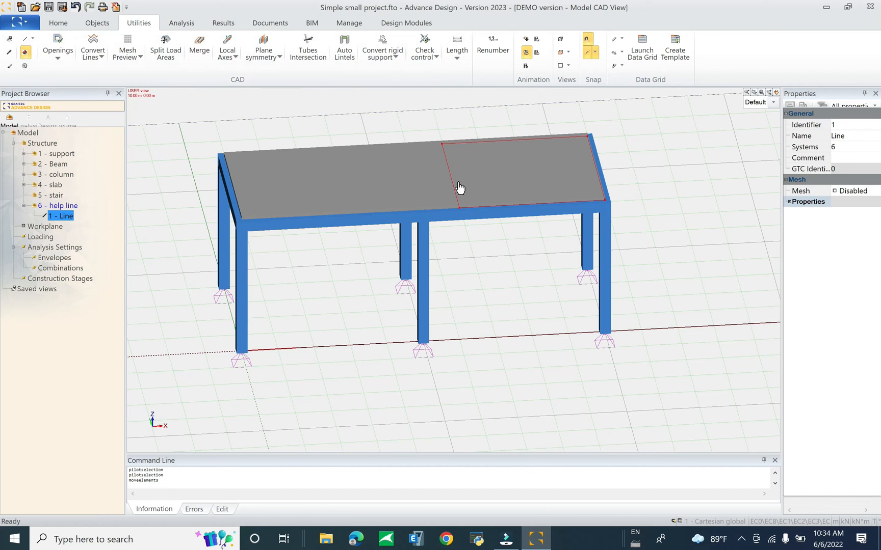
click(57, 40)
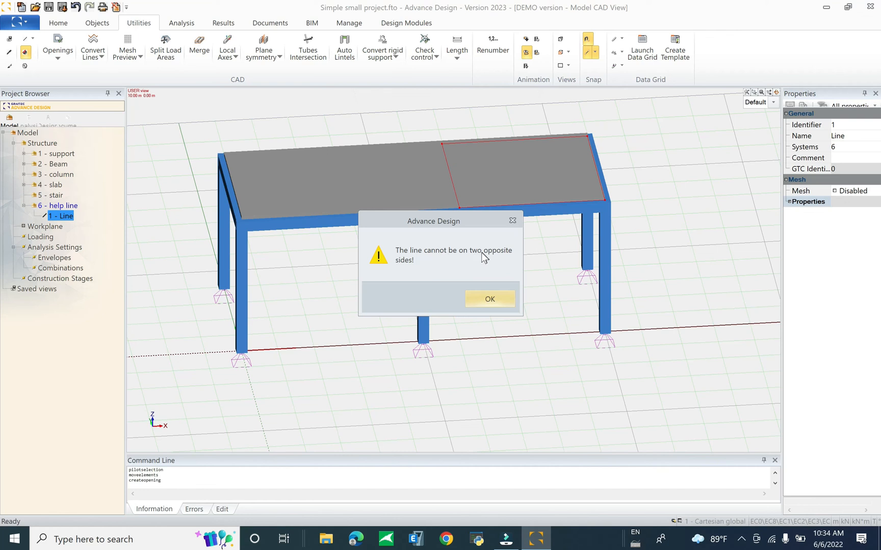
click(498, 297)
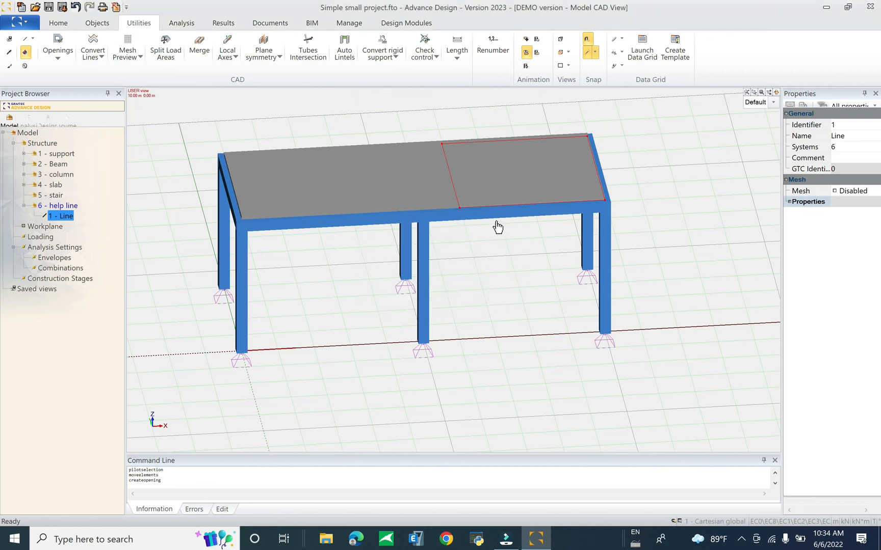
Examine from several angles and close up how the raised line sits relative to the slab edges and the outer corner.
middle_drag(560, 267, 561, 246)
middle_drag(564, 247, 336, 221)
click(344, 220)
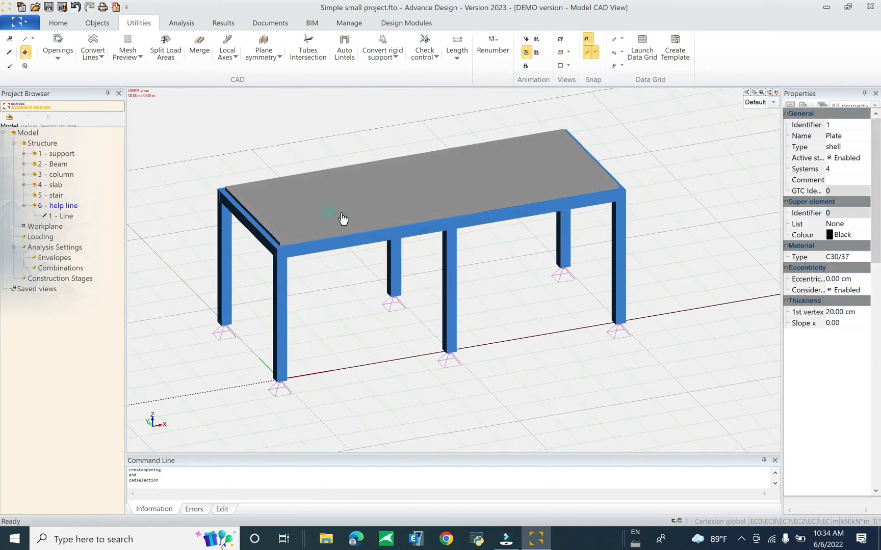
key(Escape)
middle_drag(529, 185, 499, 174)
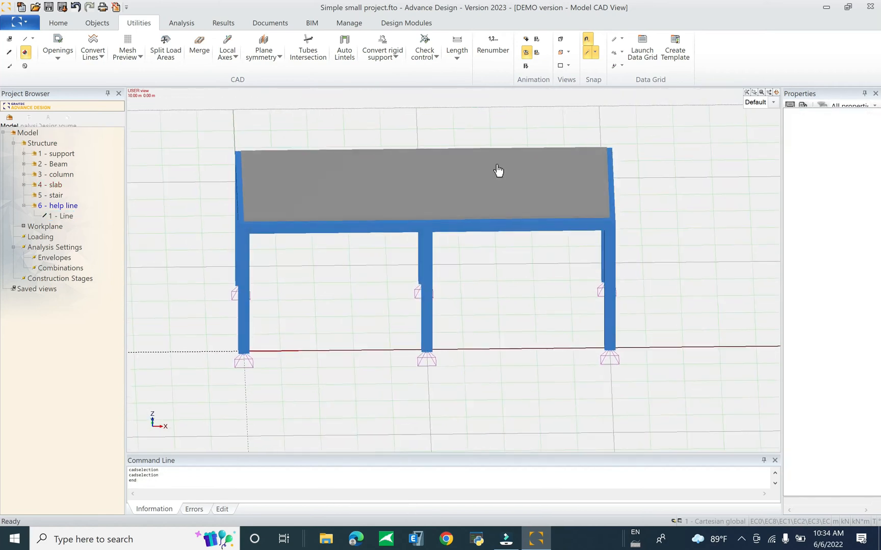
drag(610, 223, 663, 254)
key(Escape)
middle_drag(503, 250, 505, 238)
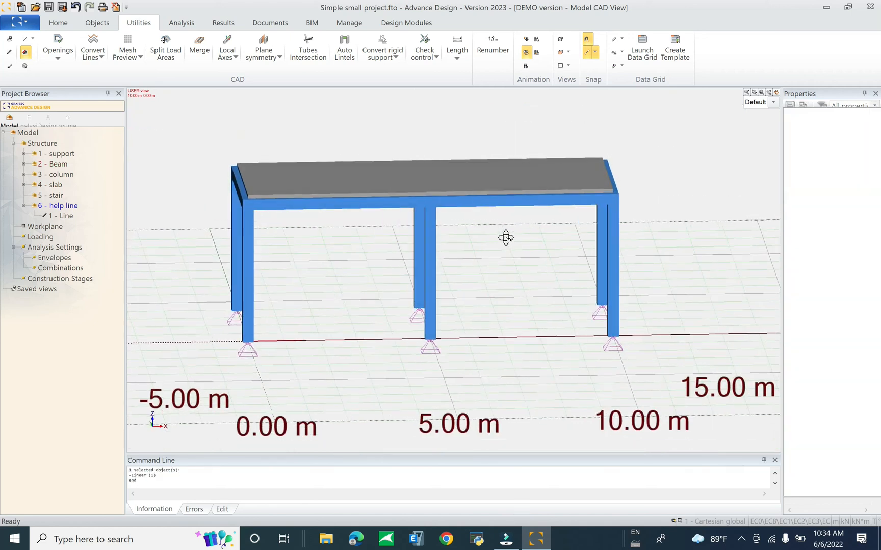
click(61, 216)
scroll(652, 197, up, 8)
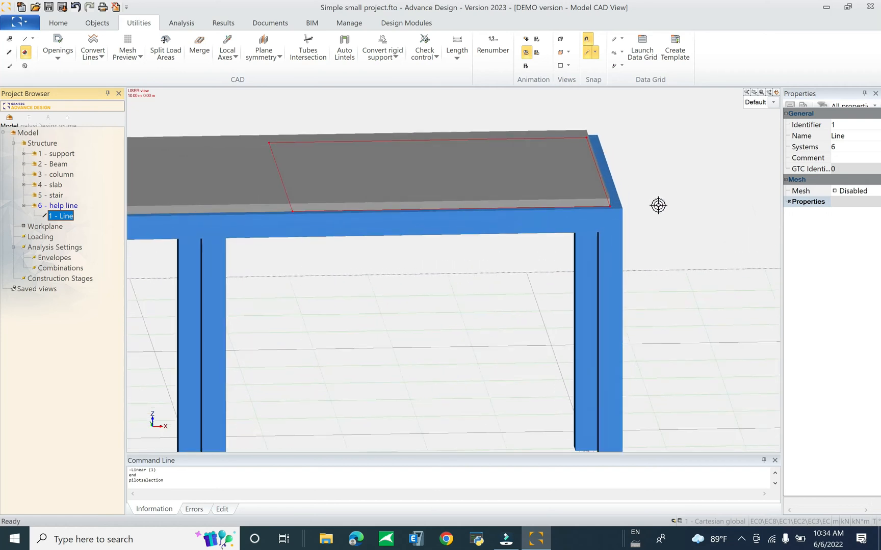
scroll(560, 242, down, 2)
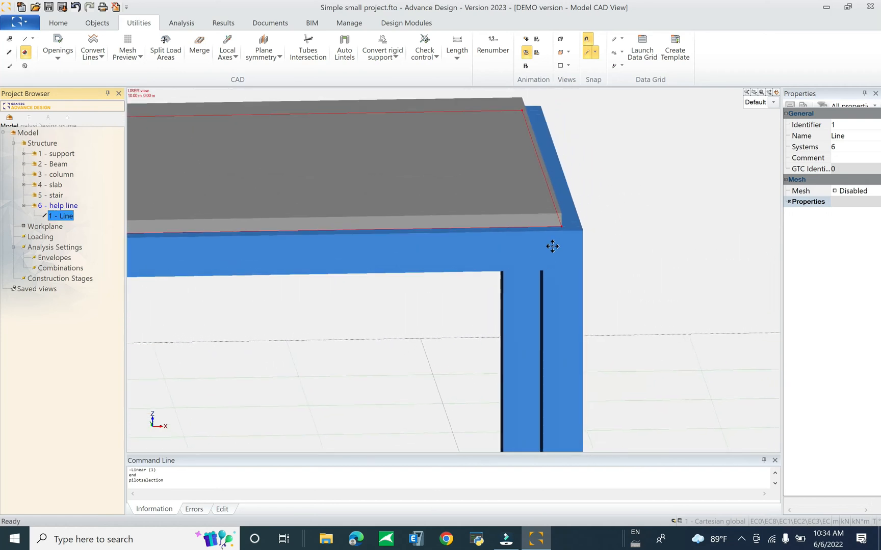
scroll(660, 228, down, 5)
key(Escape)
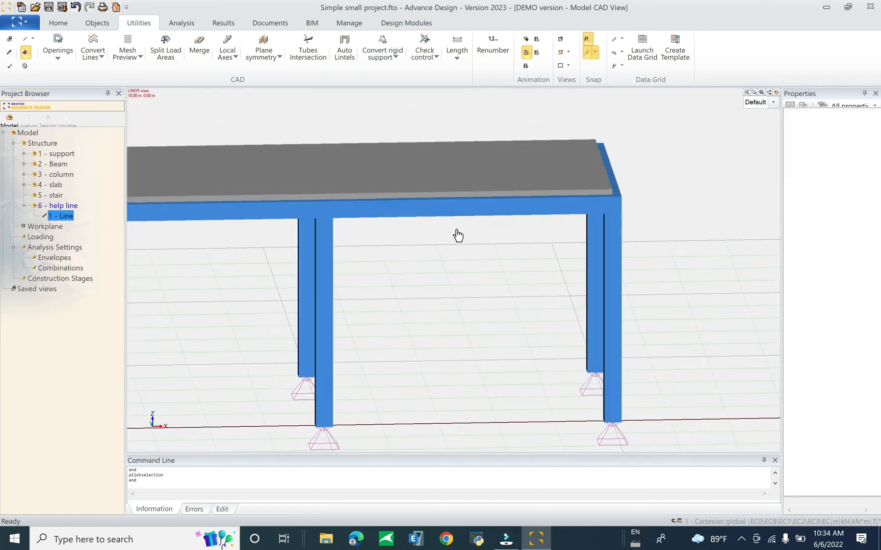
middle_drag(458, 240, 474, 254)
scroll(541, 220, down, 5)
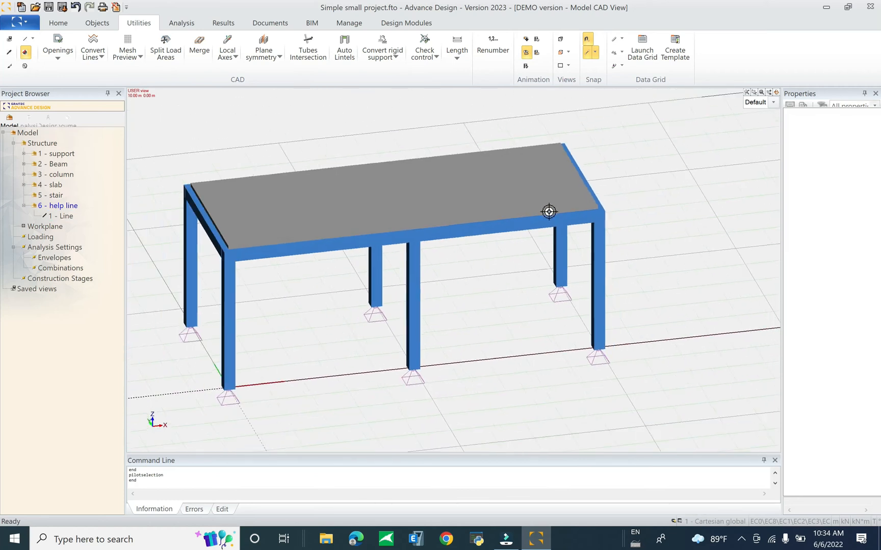
Undo the upward move of the rectangular line.
click(495, 200)
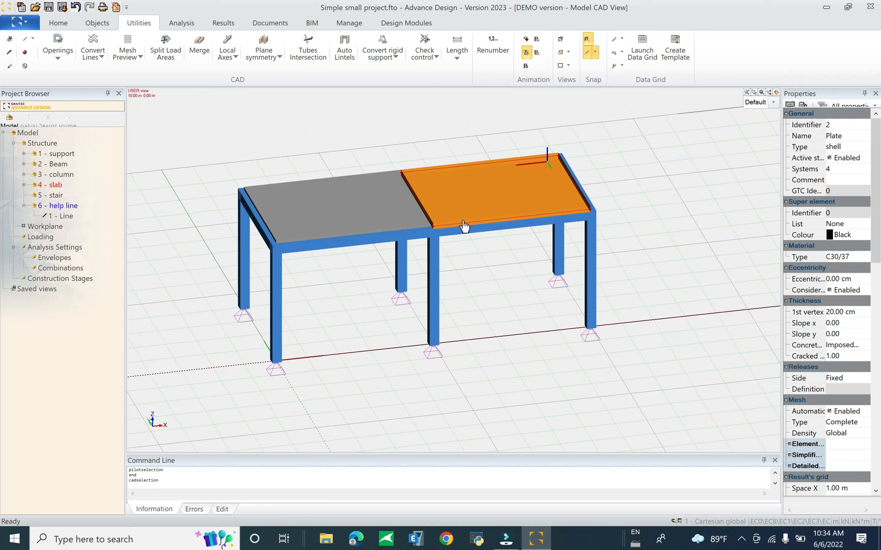
key(ctrl+z)
key(ctrl+z)
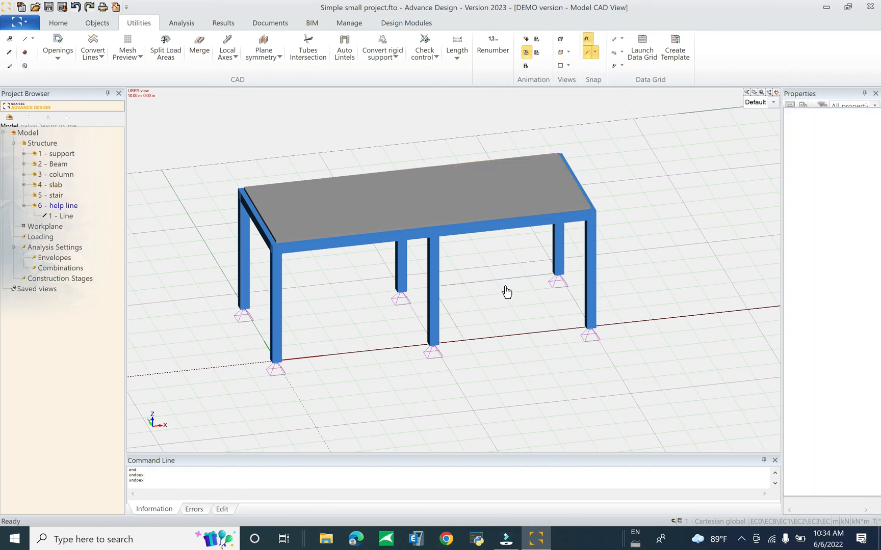
Draw a 20 cm thick C30/37 plate between the four column bases of the second bay.
click(484, 189)
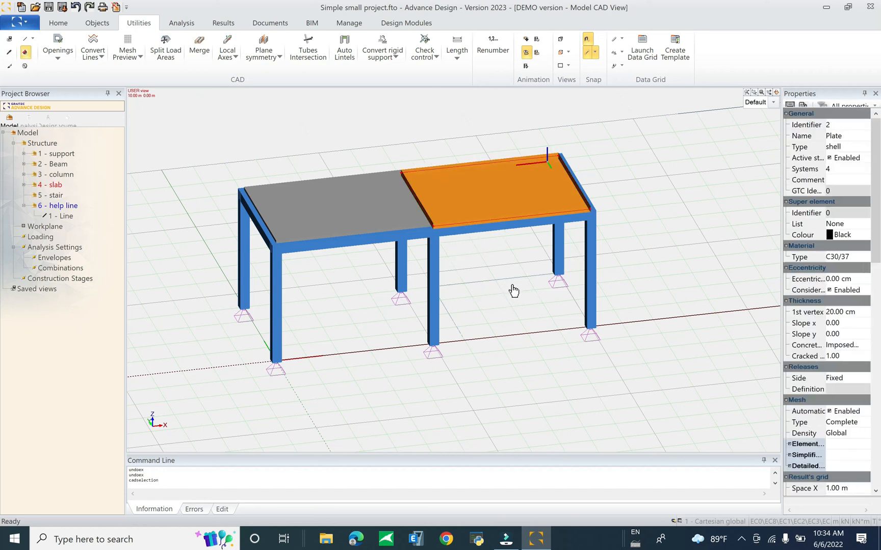
key(Escape)
click(58, 22)
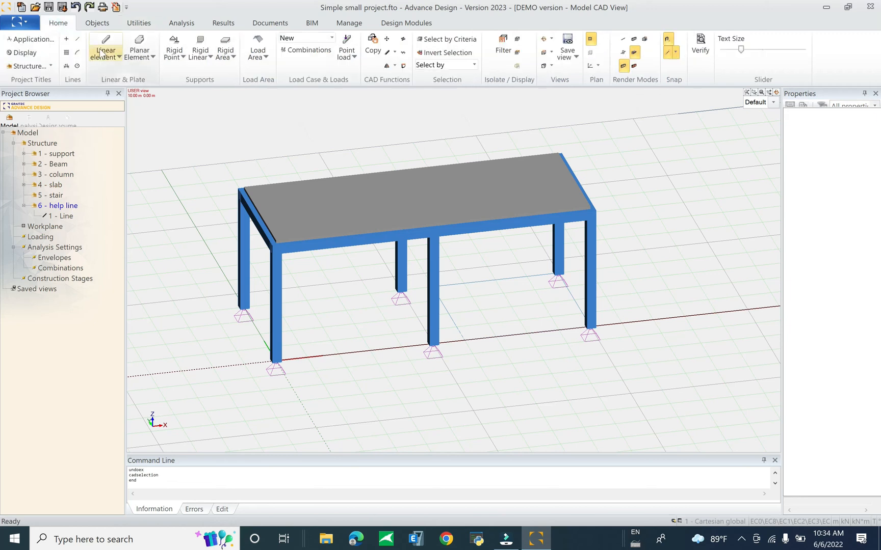
click(139, 42)
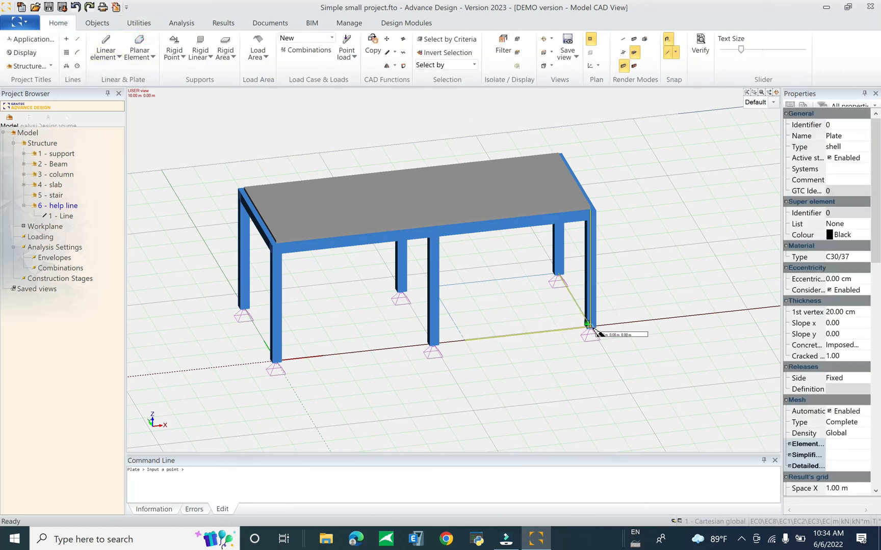
click(430, 345)
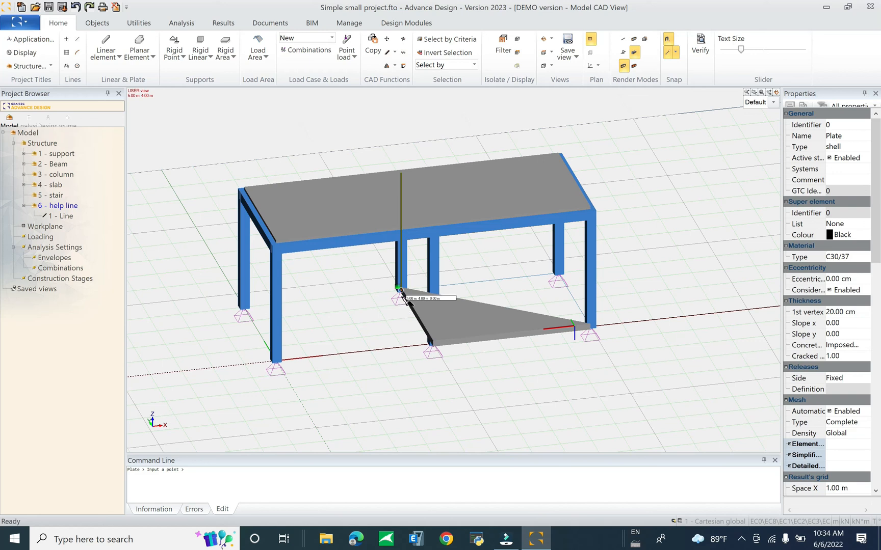
click(401, 293)
click(556, 272)
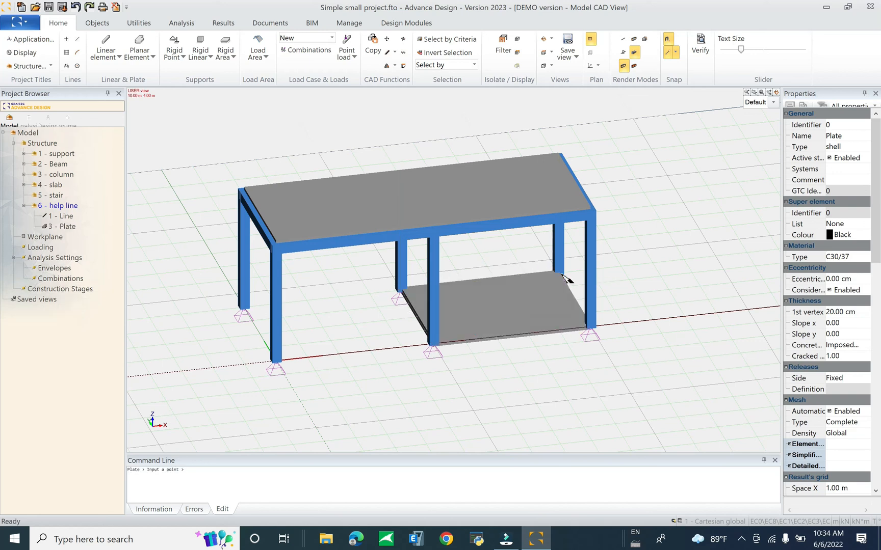
key(Escape)
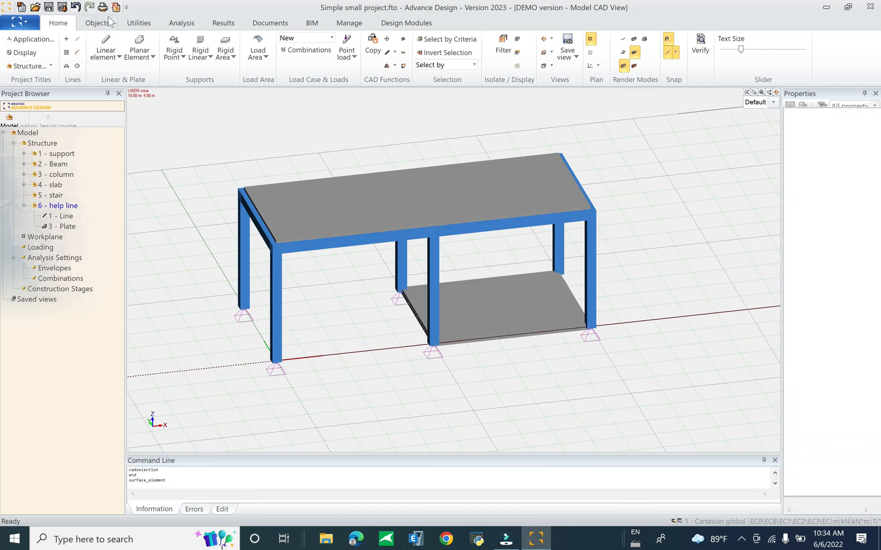
Try to create an opening in the base plate from the rectangular line.
click(139, 23)
click(57, 45)
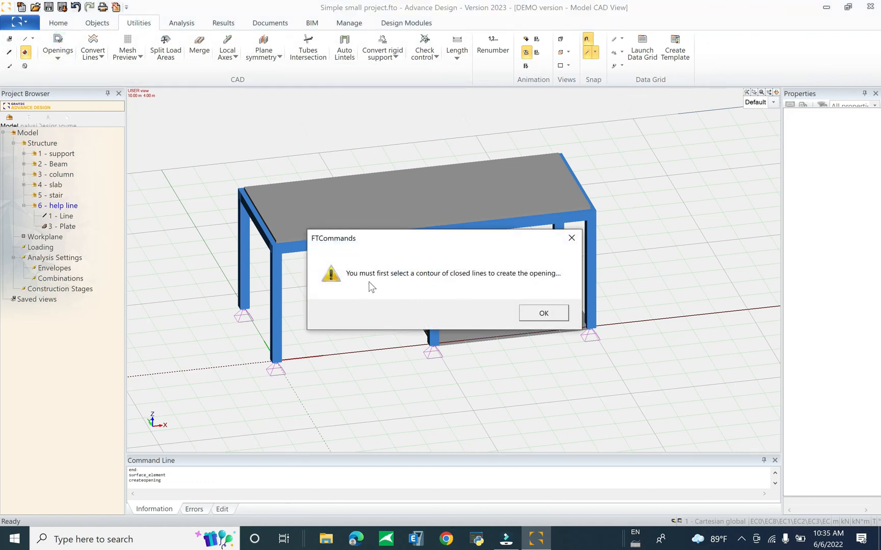
click(542, 315)
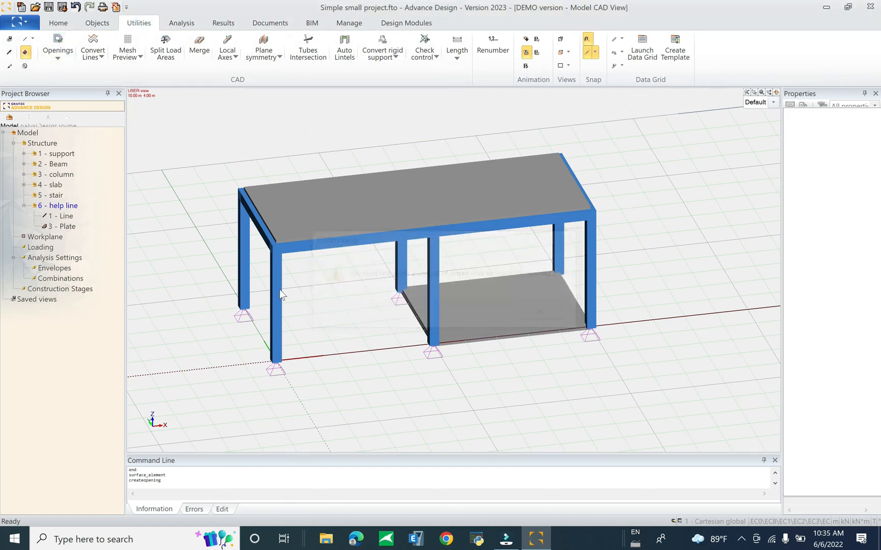
click(61, 216)
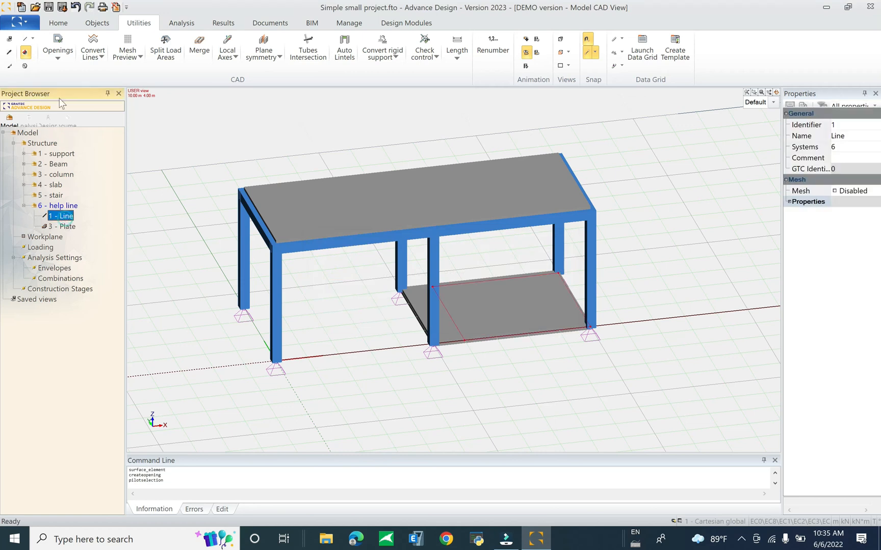
click(54, 40)
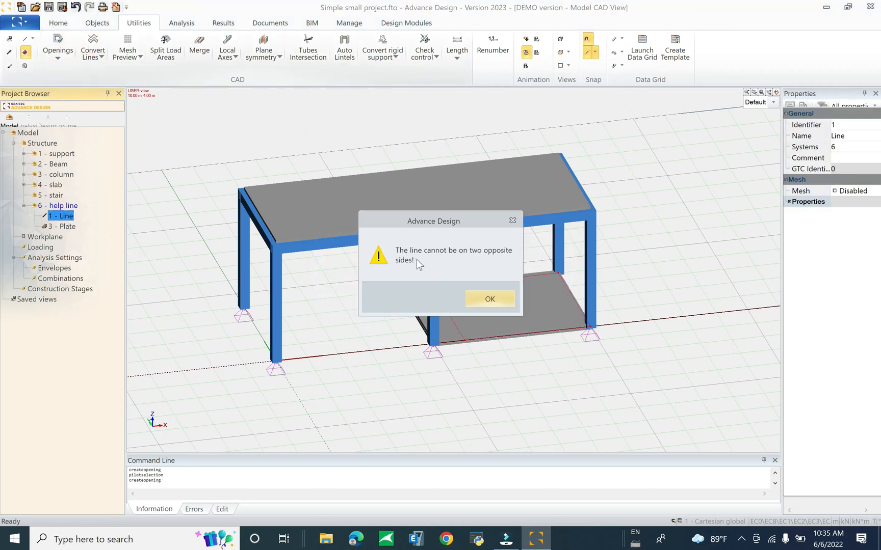
click(498, 300)
Delete the rectangular line from the "help line" system.
scroll(584, 348, up, 4)
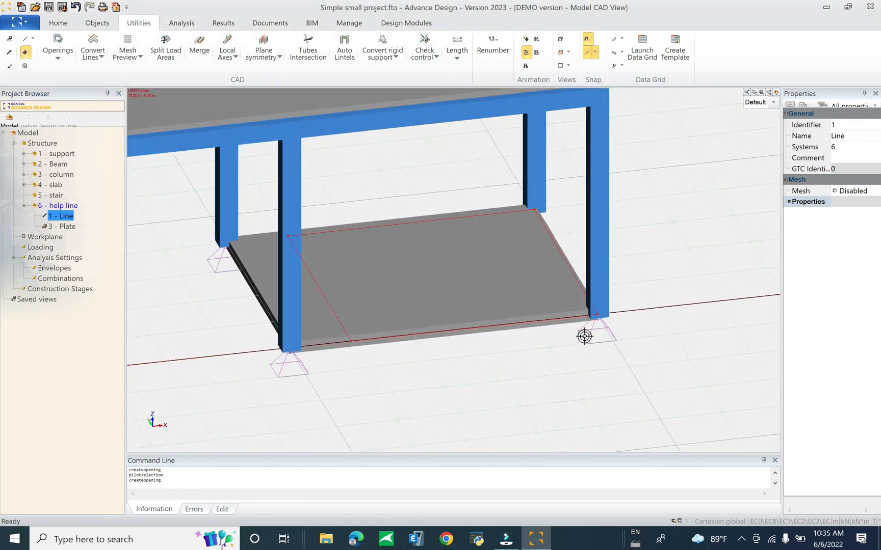
shift+middle_drag(556, 373, 514, 319)
key(Escape)
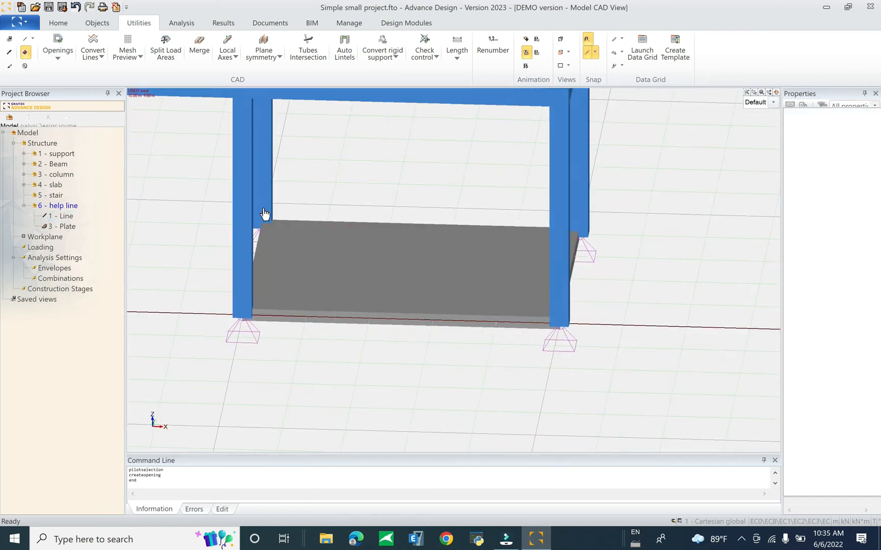
click(64, 216)
key(Delete)
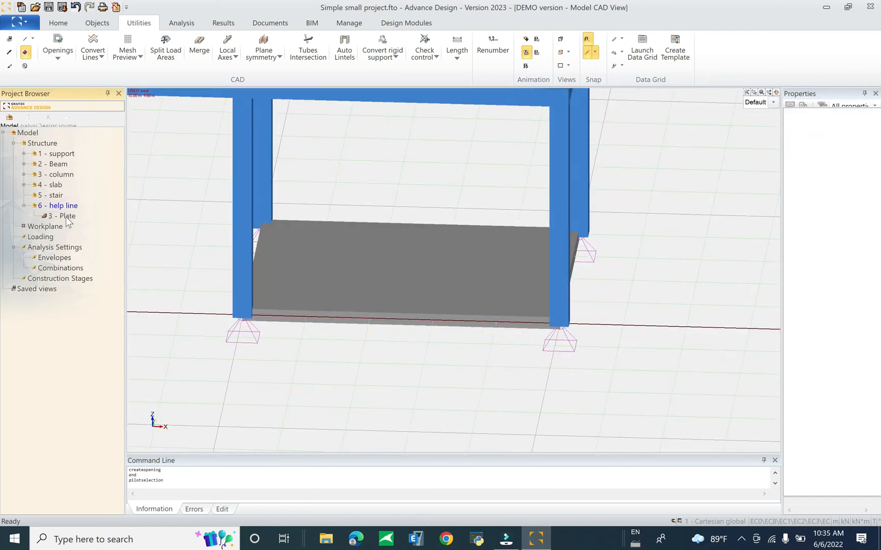
mouse_move(327, 334)
shift+middle_down()
mouse_move(365, 356)
mouse_move(342, 342)
shift+middle_up()
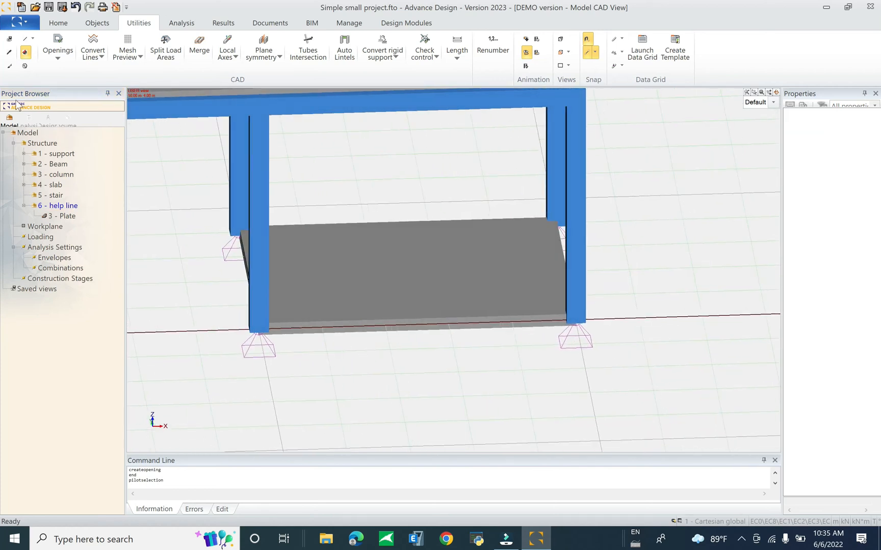
click(23, 39)
click(574, 319)
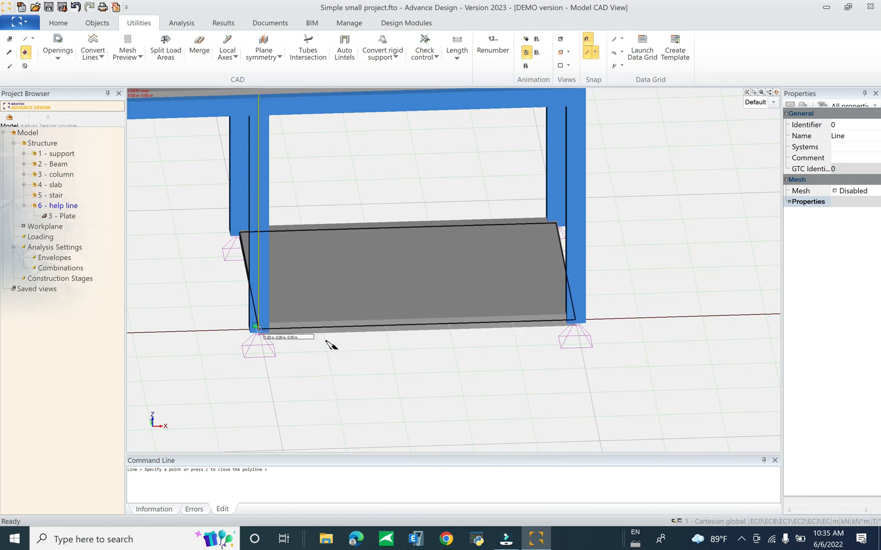
key(Escape)
key(Escape)
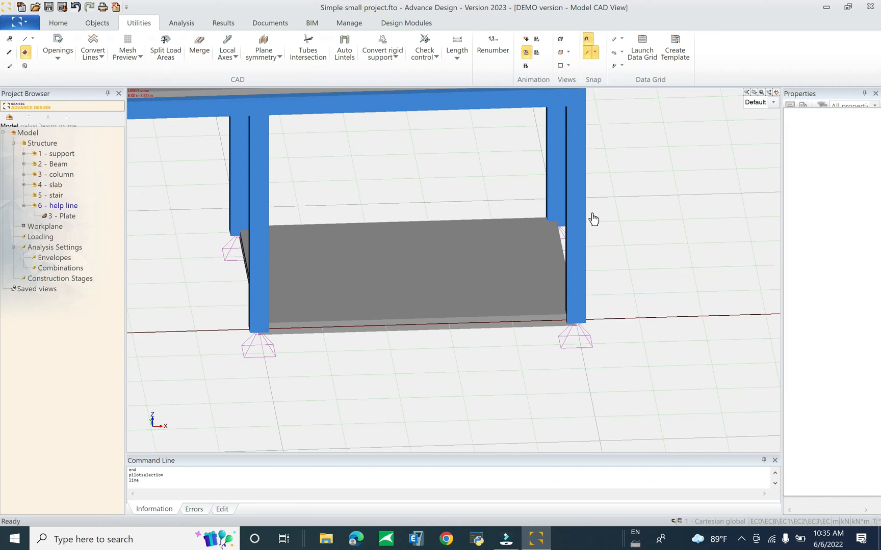
Isolate the base plate in the second bay and show it in top view.
scroll(601, 254, down, 3)
click(441, 320)
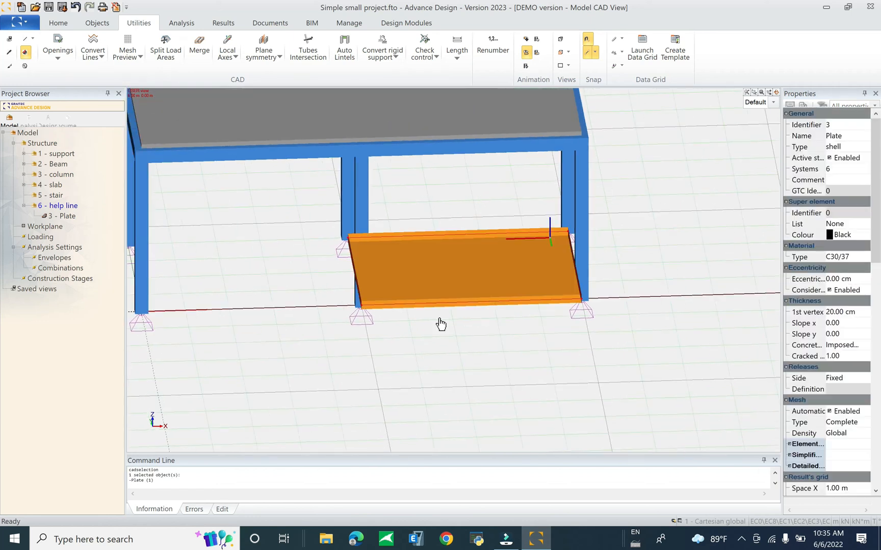
click(65, 24)
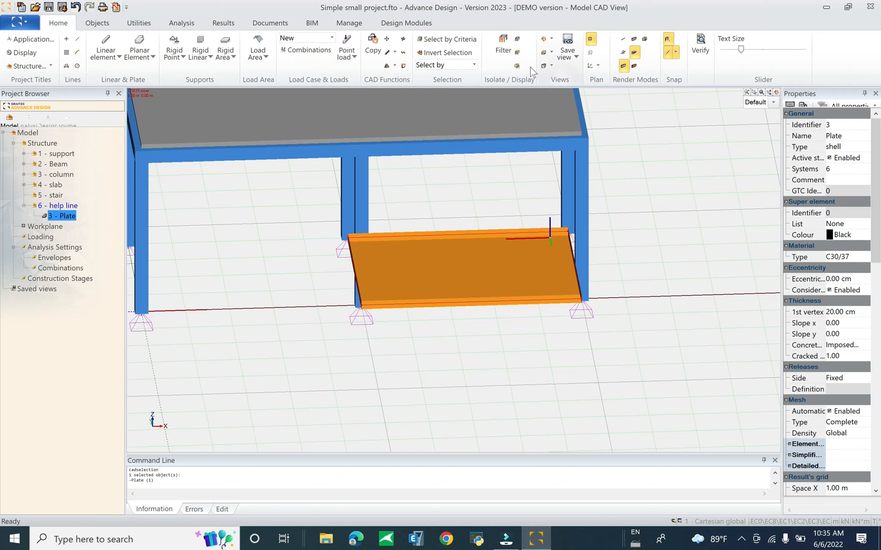
click(504, 42)
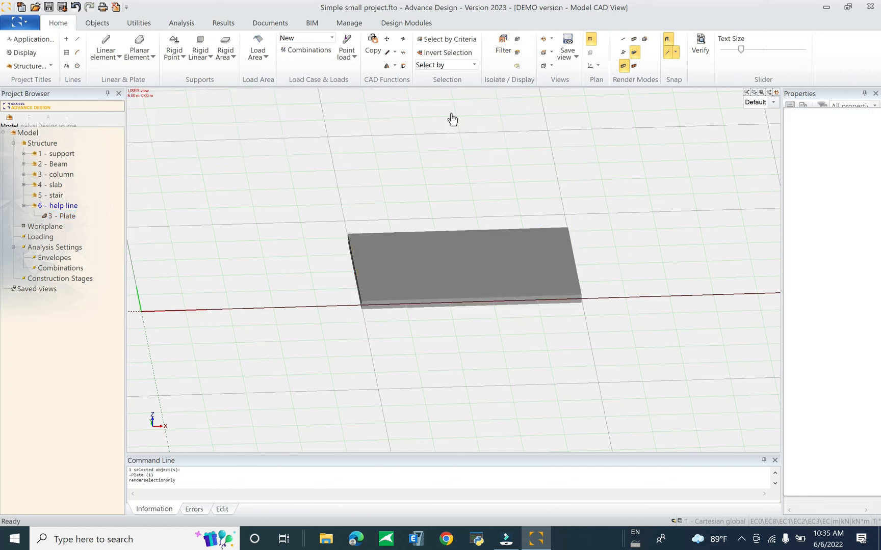
click(543, 53)
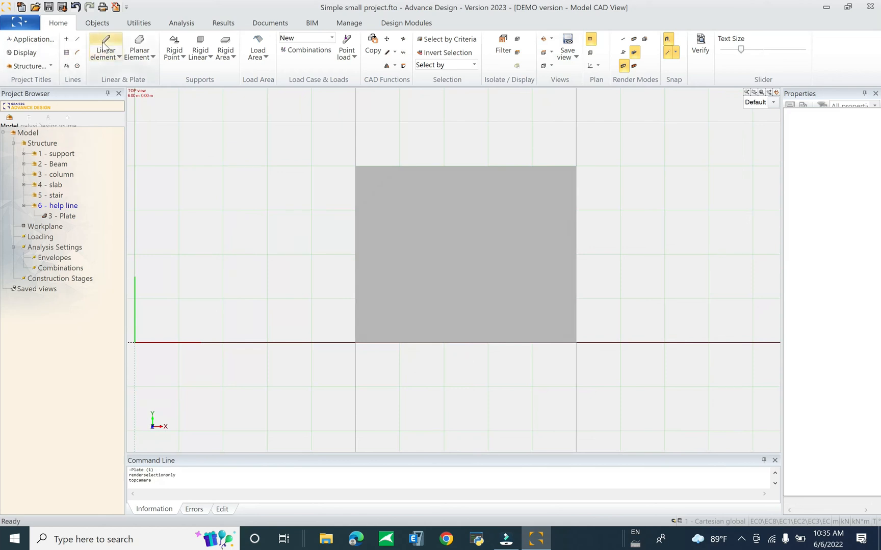
Draw a closed 4 m by 4 m rectangular line over the plate from x = 6 m, touching three of its edges.
click(77, 39)
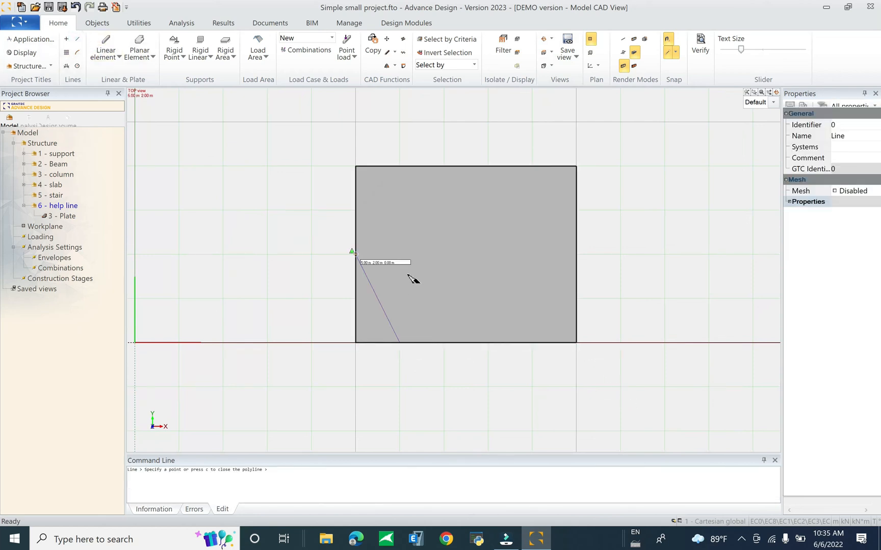
click(402, 162)
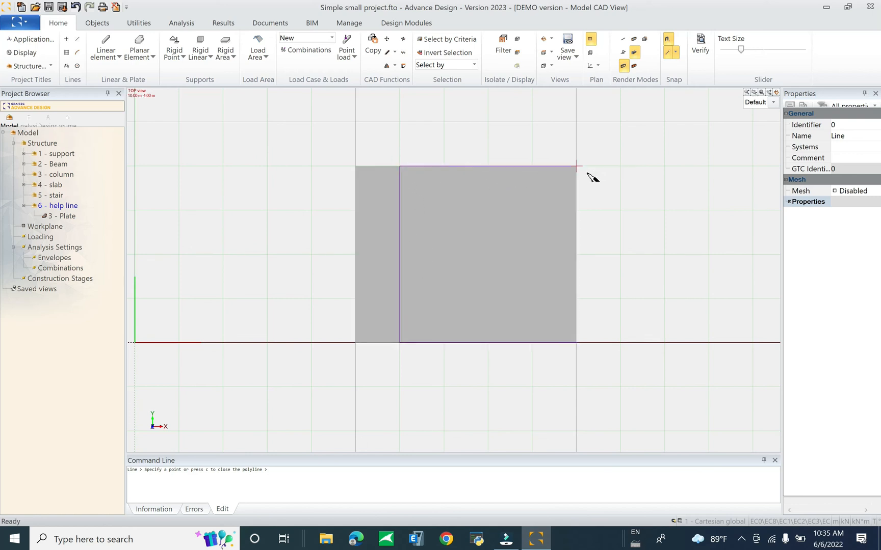
click(576, 172)
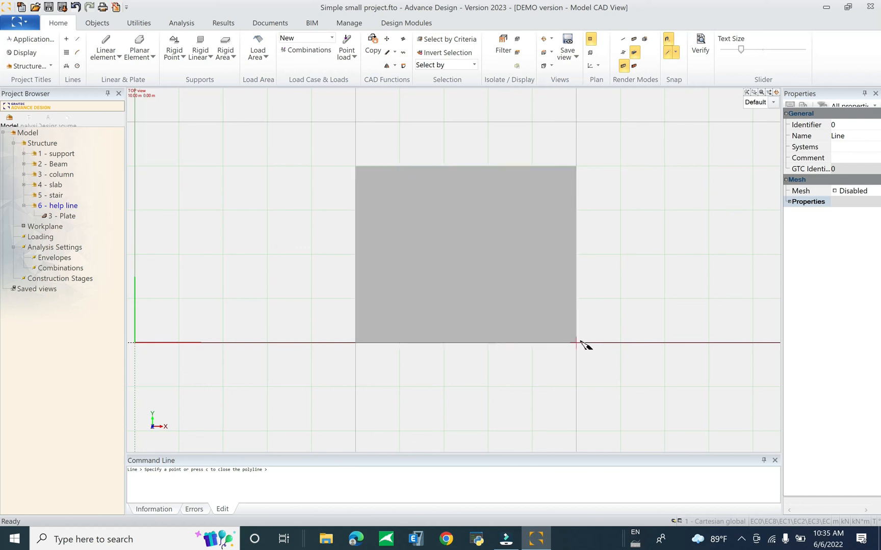
key(Escape)
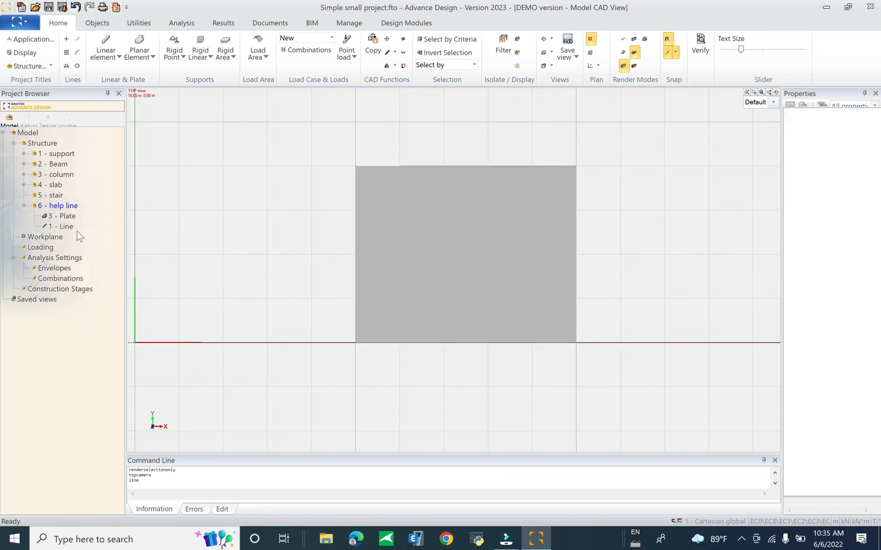
Try to create an opening in the plate from the rectangular line that touches three of its edges.
click(61, 227)
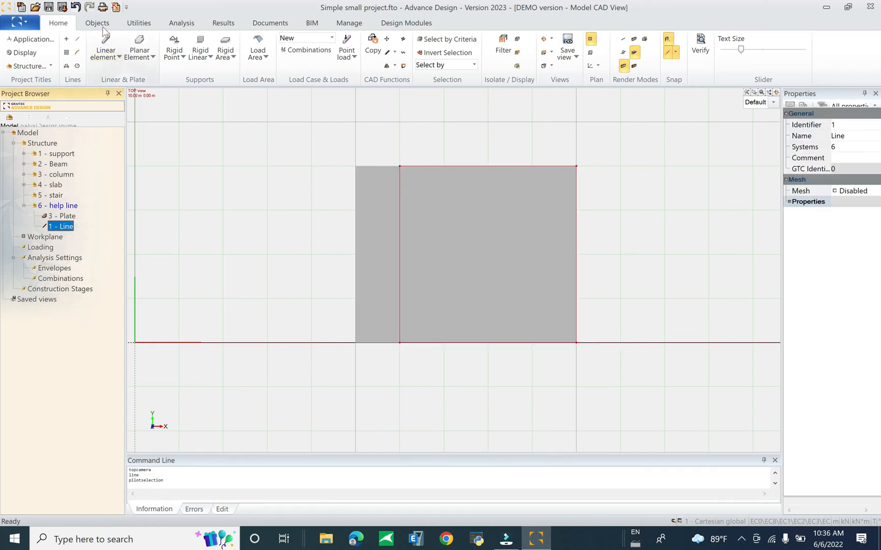
click(148, 20)
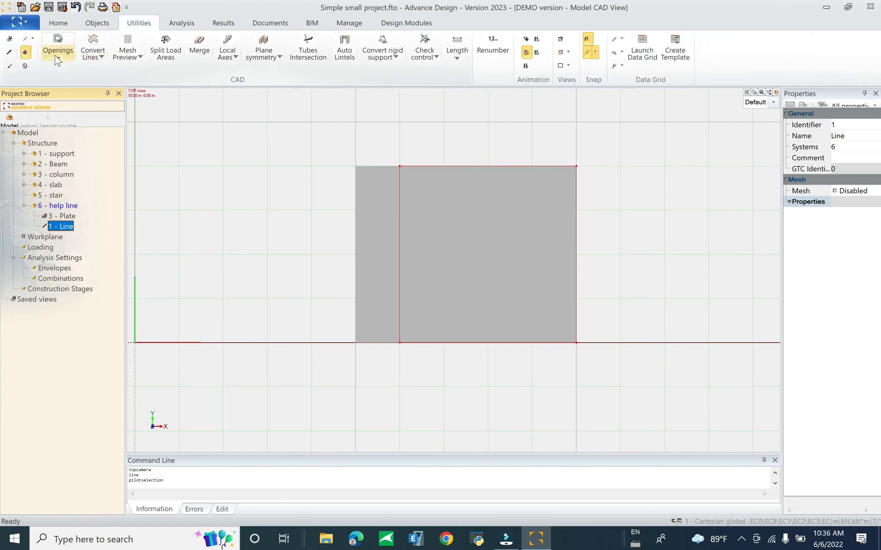
click(59, 42)
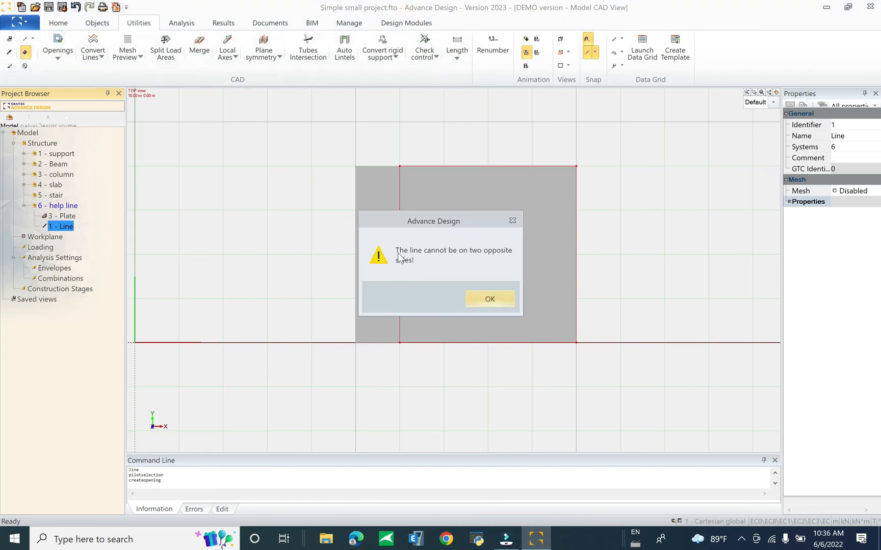
click(488, 301)
click(480, 277)
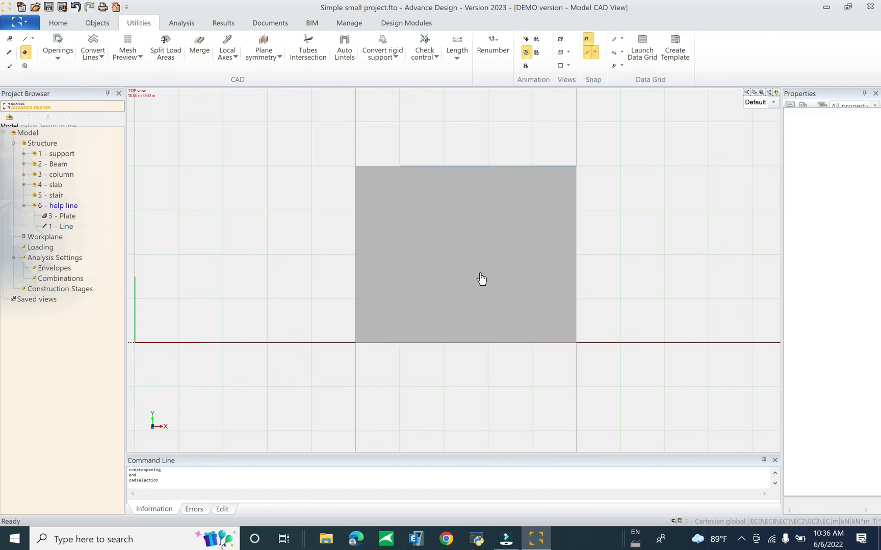
key(Escape)
Delete the rectangular line that touches three edges of the plate.
drag(384, 137, 647, 417)
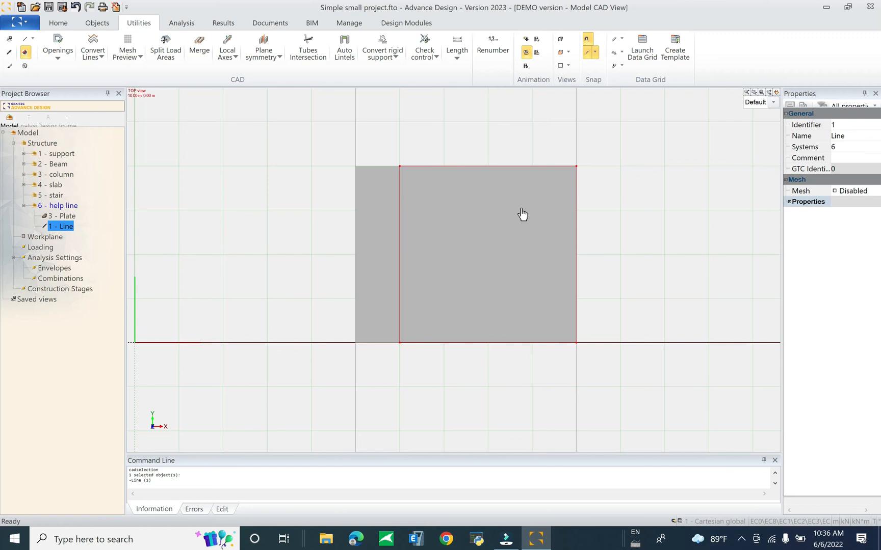
key(Escape)
drag(387, 143, 657, 376)
key(Delete)
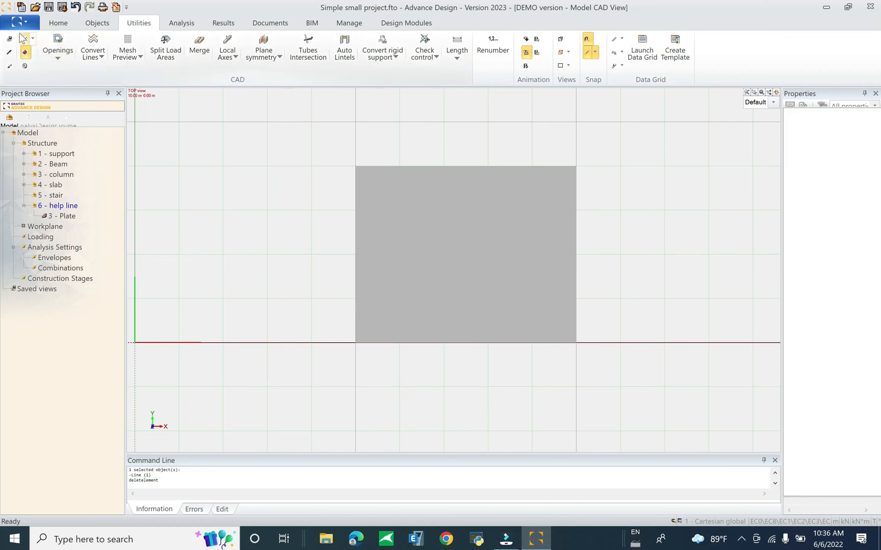
click(26, 39)
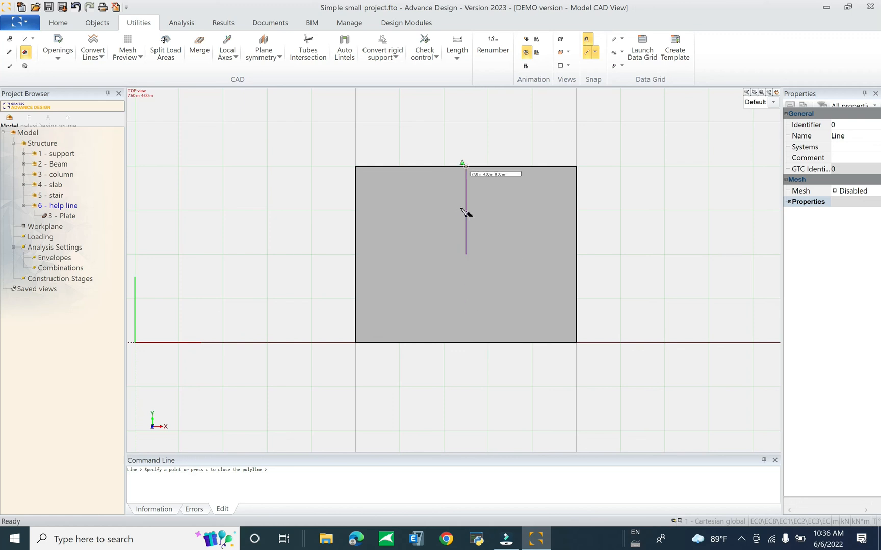
key(Escape)
click(60, 58)
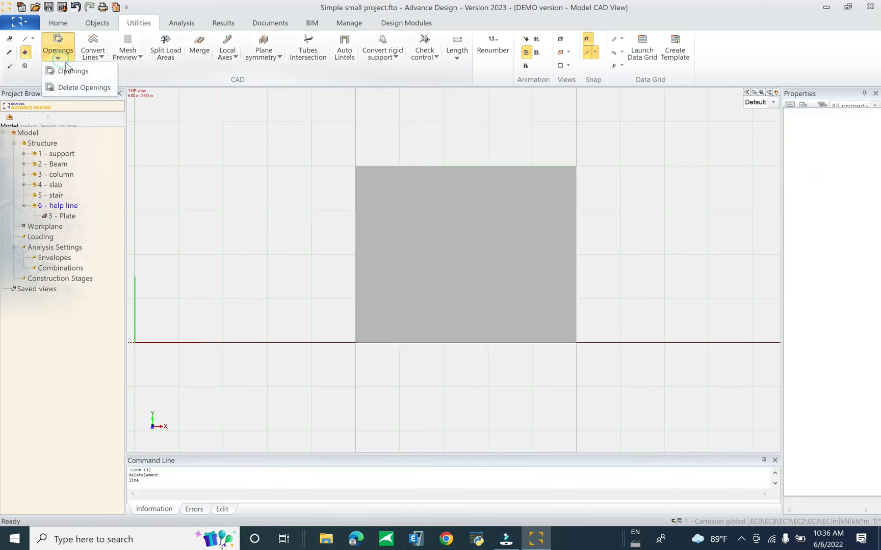
click(75, 71)
Draw a circle of about 1 m radius centred on the plate and cut an opening from it.
click(32, 39)
click(29, 81)
click(466, 254)
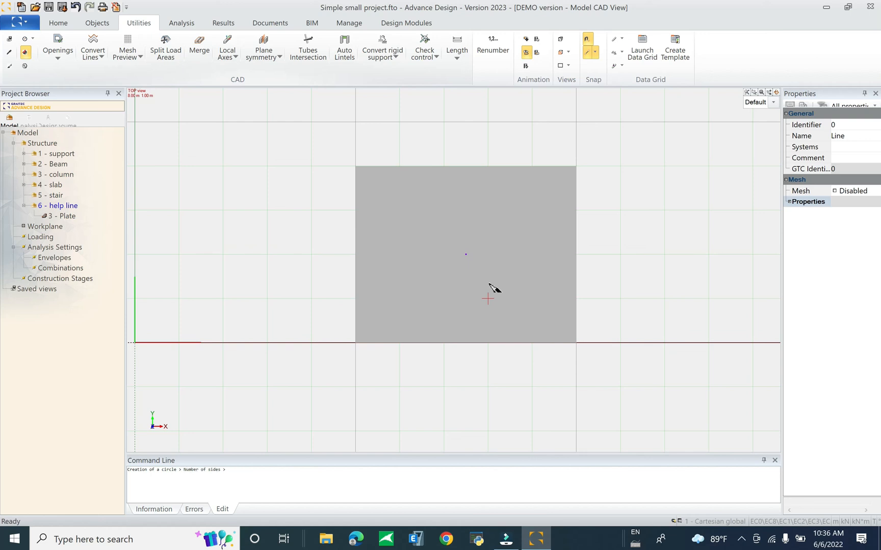
key(Return)
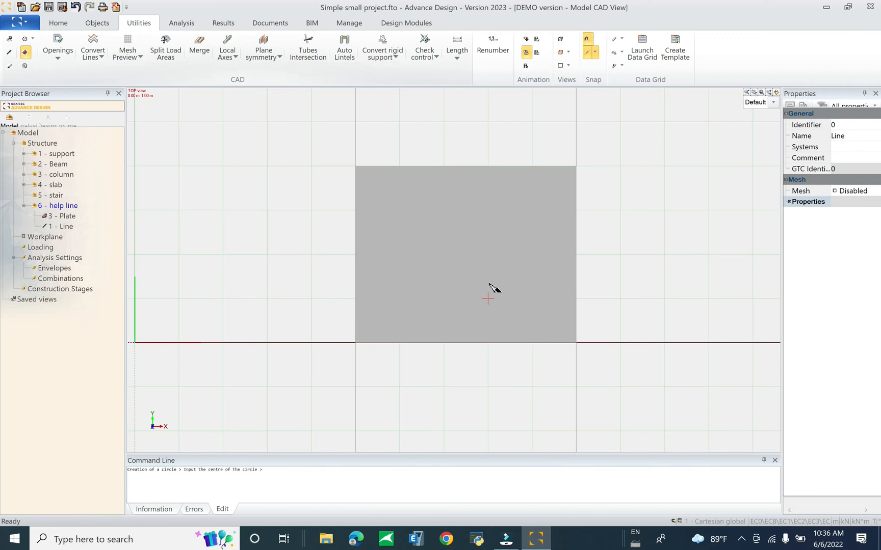
key(Escape)
click(70, 226)
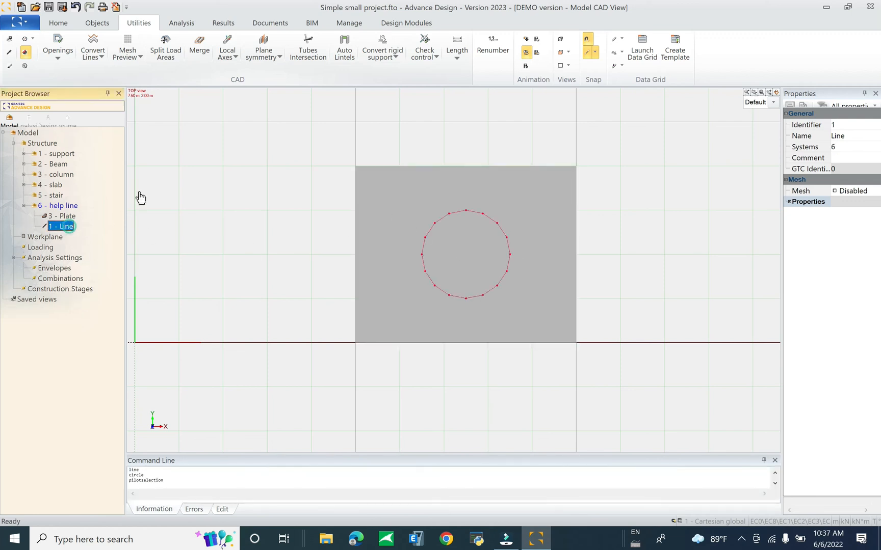
click(57, 43)
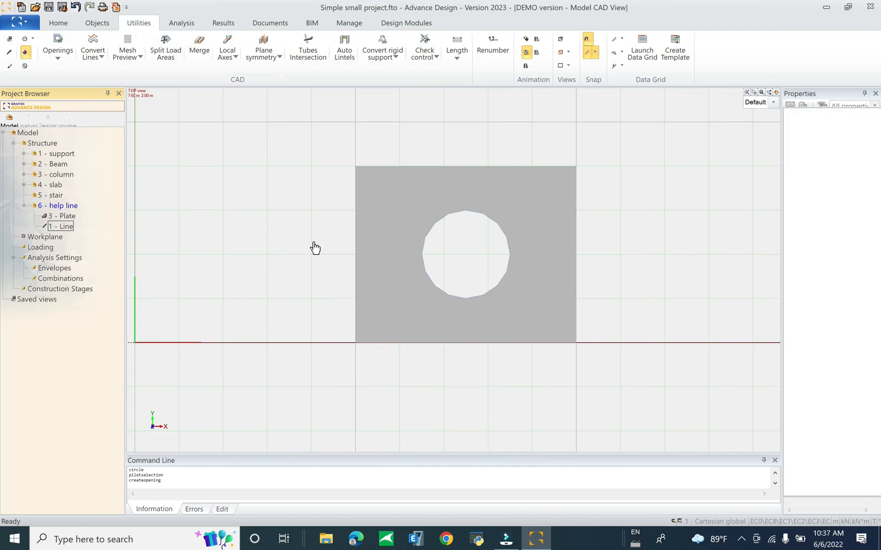
Draw a closed rectangular line around the circular opening, from x = 6 m to the far edge over the plate's full depth.
click(32, 38)
click(31, 54)
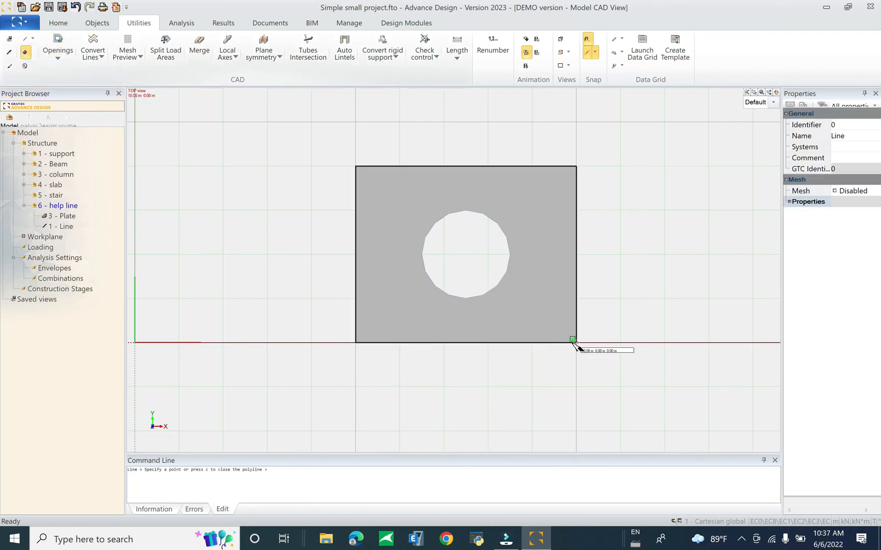
click(399, 343)
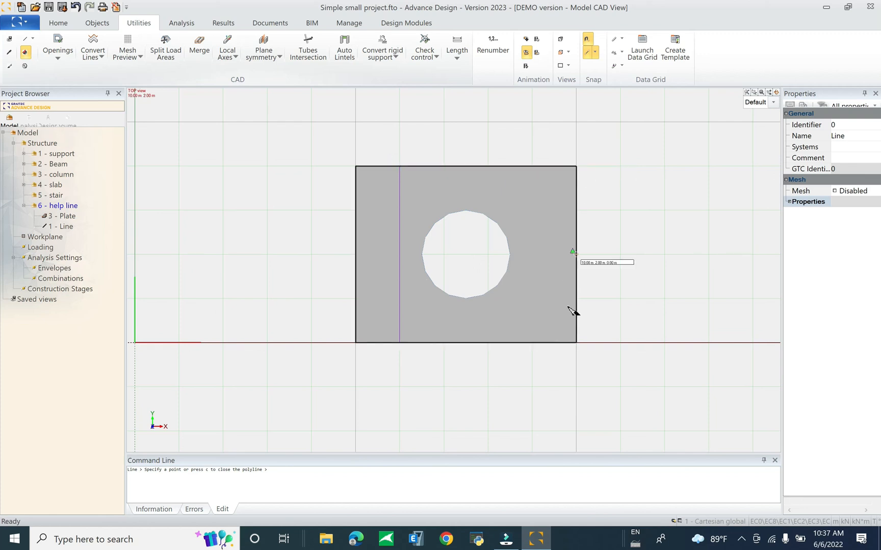
click(572, 340)
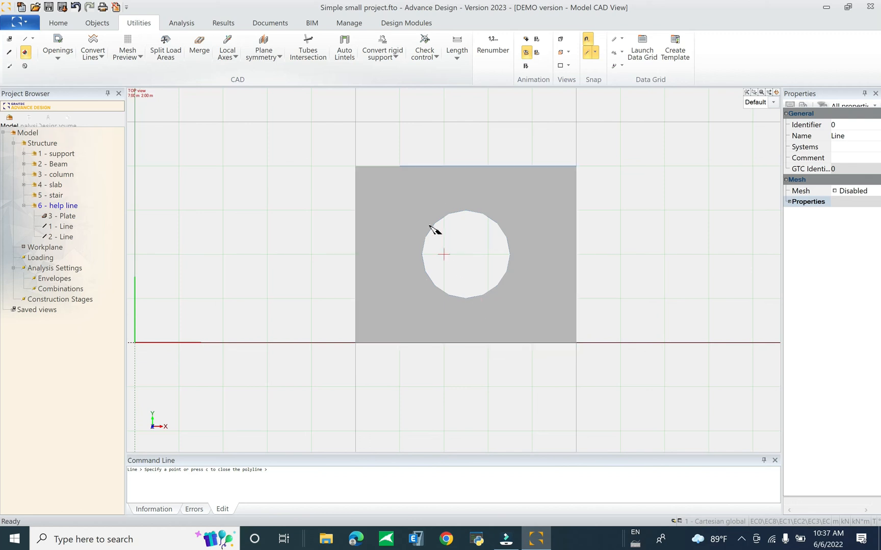
key(Escape)
Delete the base plate together with its circular and rectangular lines.
drag(390, 145, 609, 369)
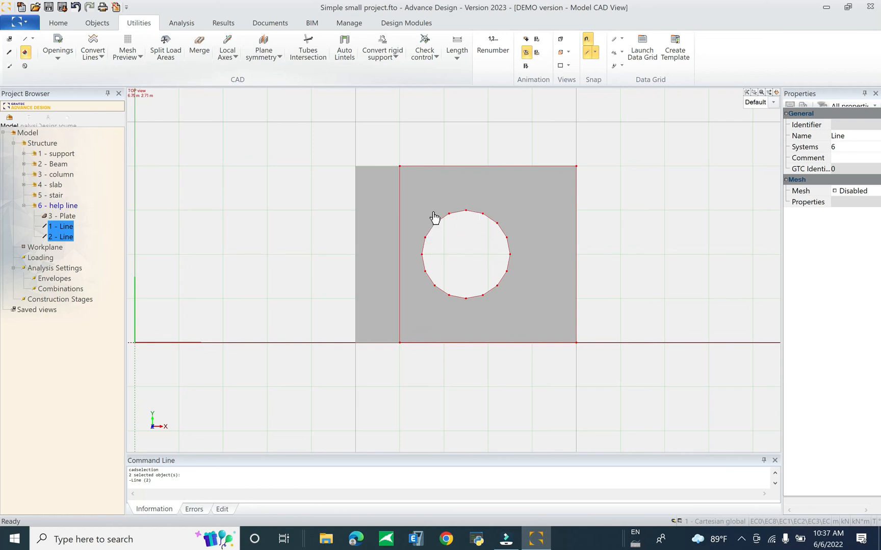
key(Escape)
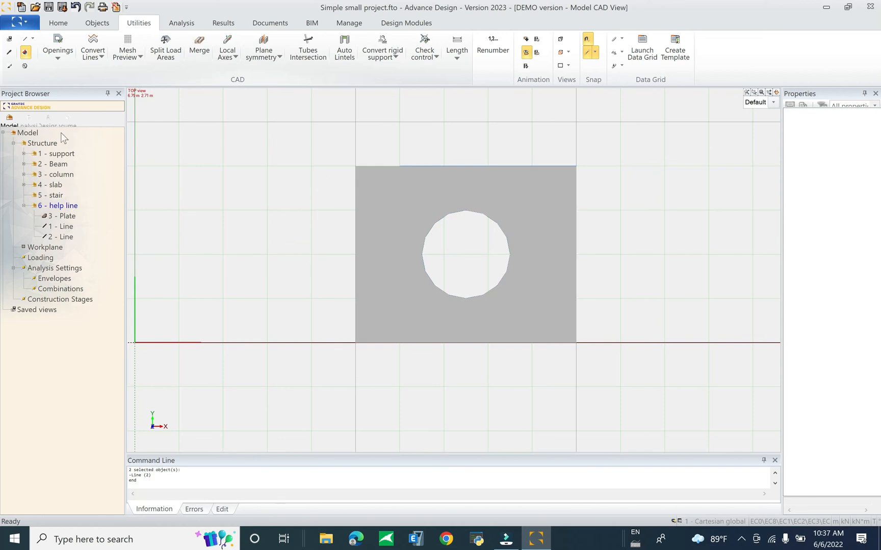
drag(321, 140, 645, 390)
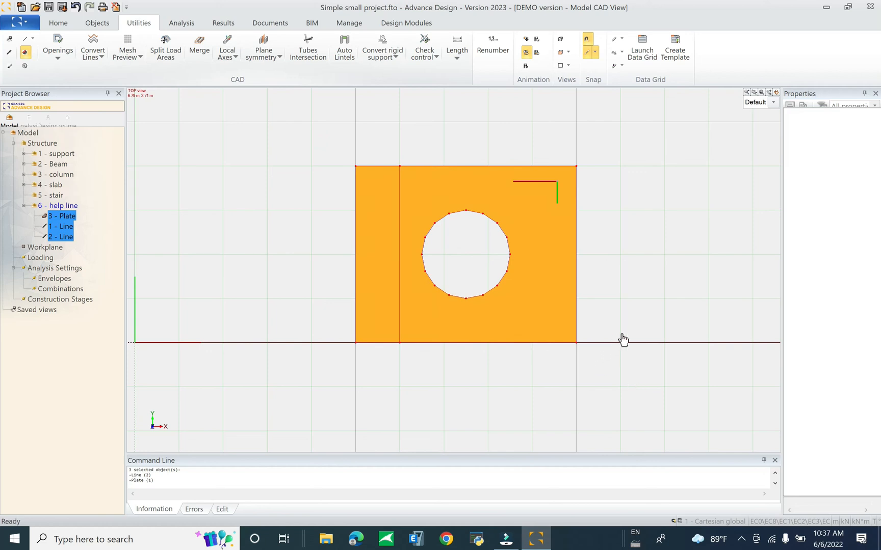
key(Delete)
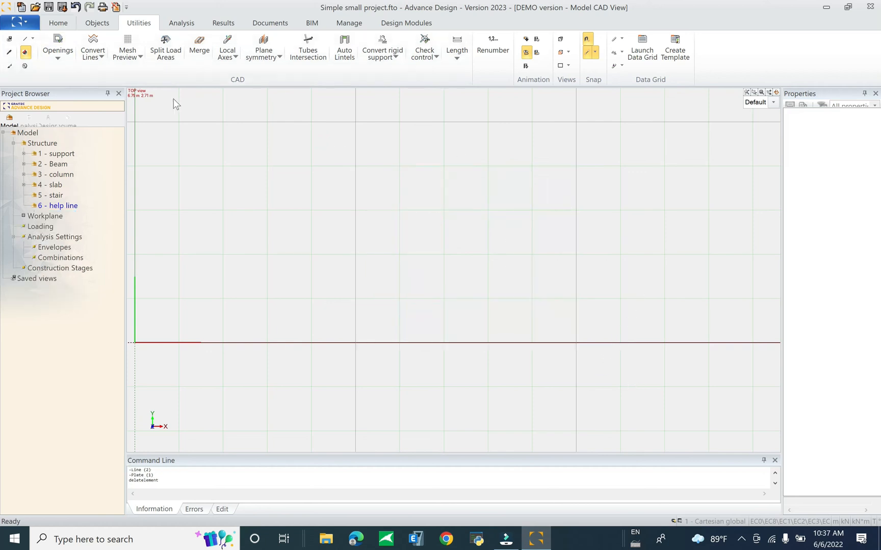
Make Structure the current system and display the whole frame in a 3D view.
right_click(564, 222)
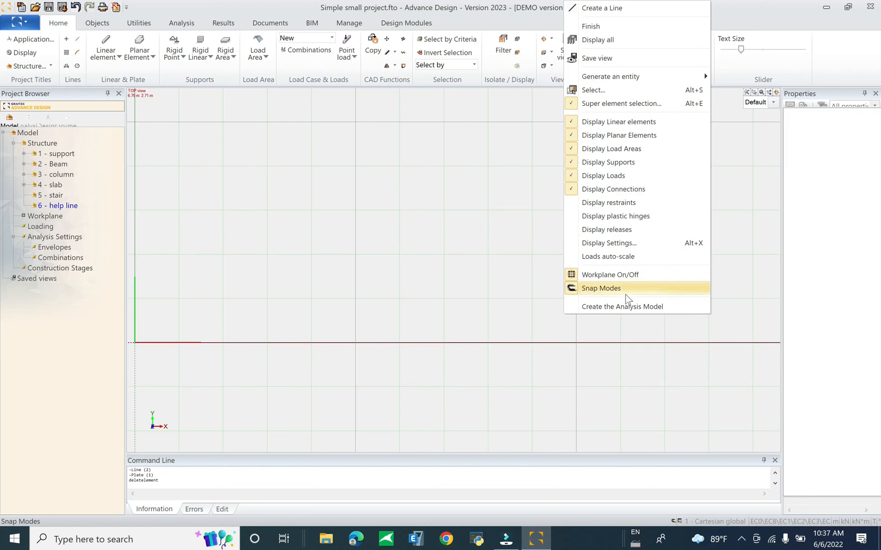
click(647, 275)
click(43, 143)
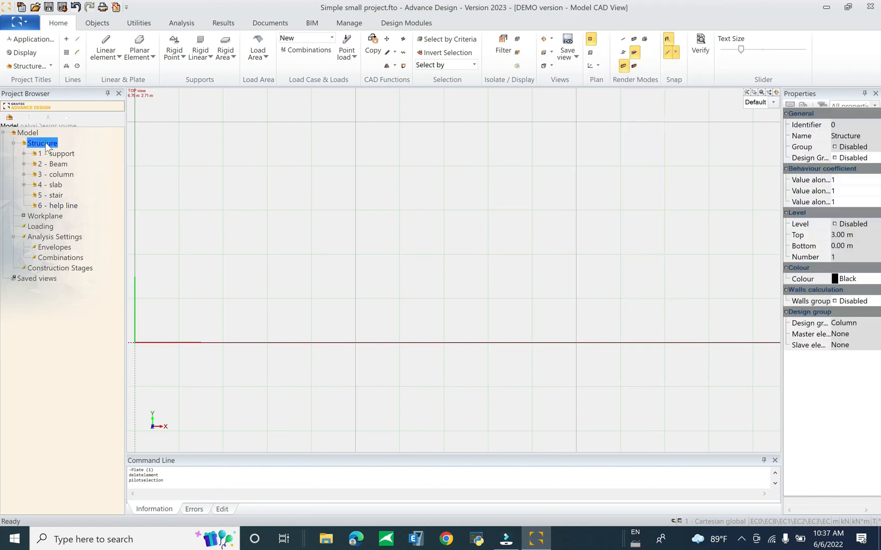
key(space)
scroll(507, 321, down, 2)
middle_drag(514, 382, 530, 331)
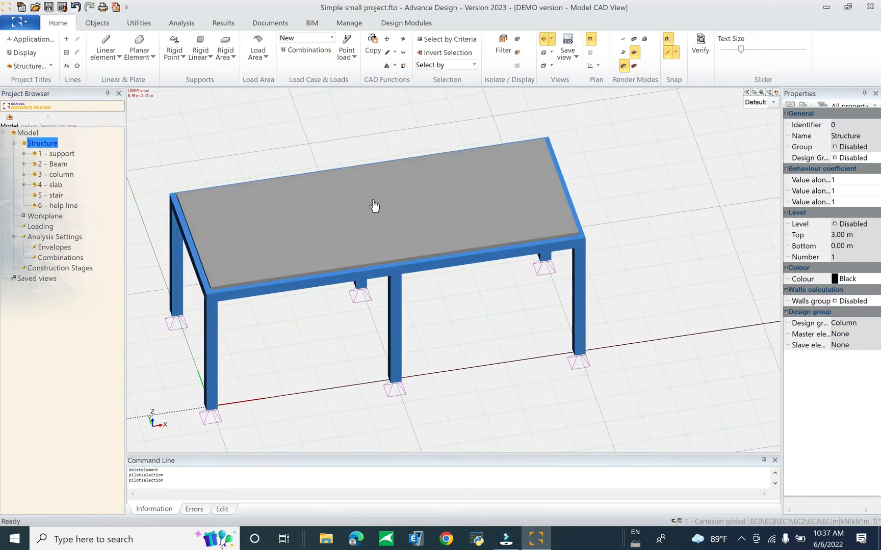
Select the transverse beam between the two bays and view it from above the slab.
middle_drag(384, 228, 413, 181)
click(370, 205)
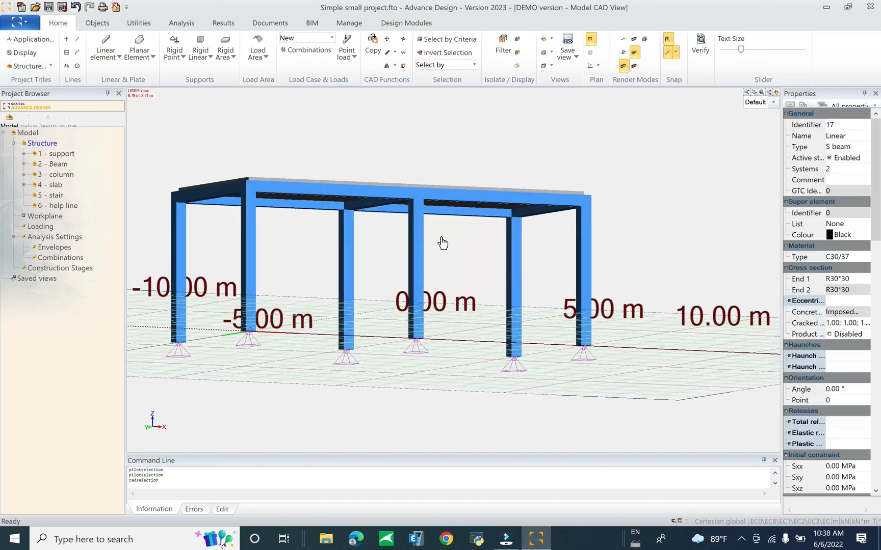
middle_drag(448, 252, 444, 280)
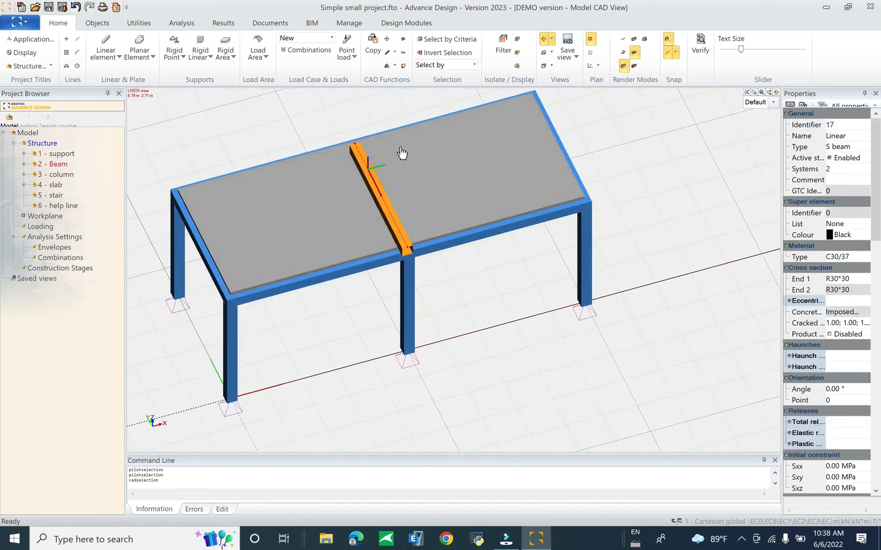
Copy the transverse beam between the two bays once by the translation vector 1, 0, 0.
click(378, 44)
drag(602, 108, 614, 114)
click(669, 159)
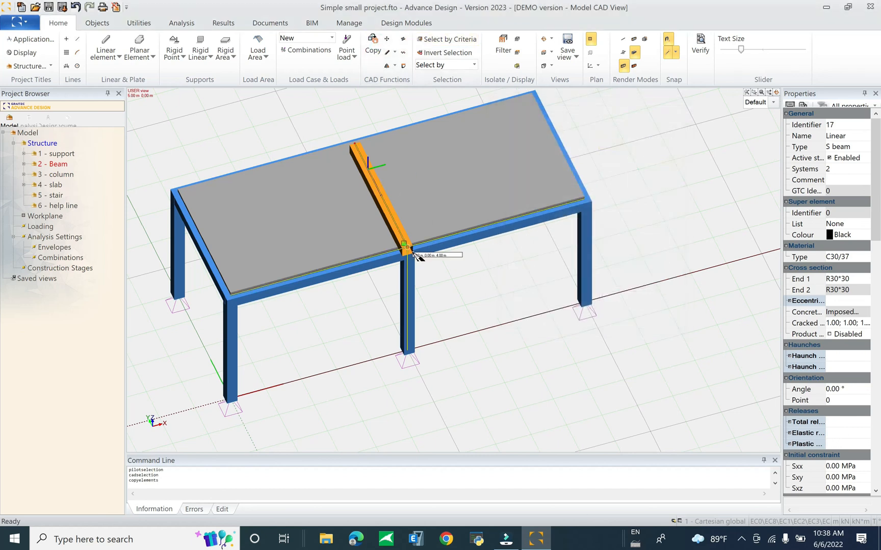
click(411, 249)
click(593, 205)
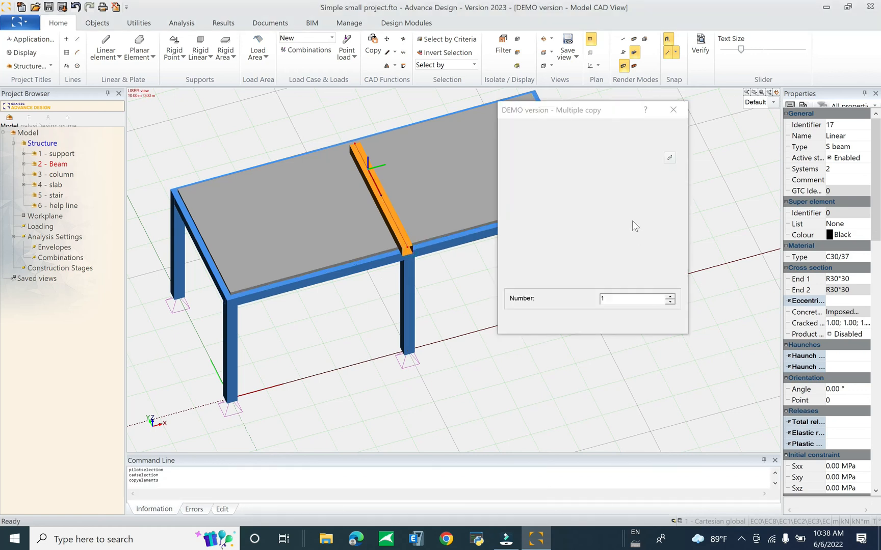
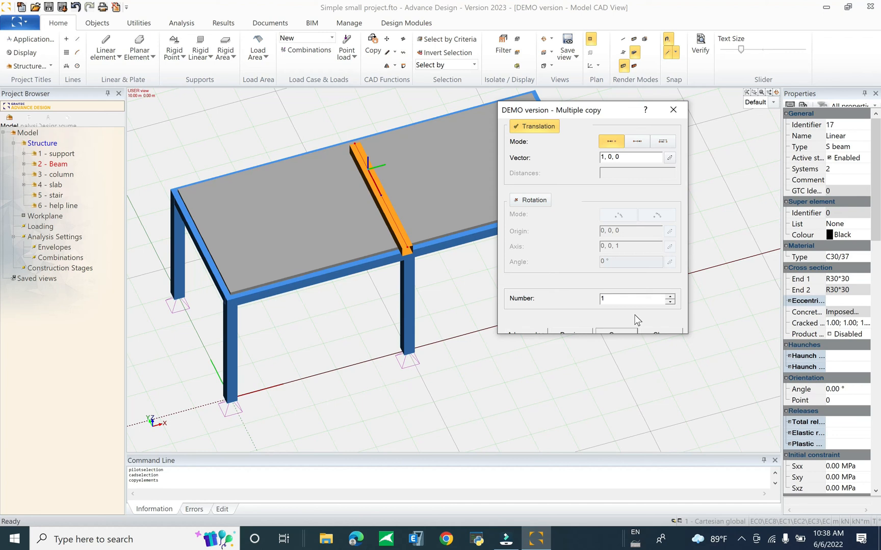
click(662, 331)
Undo the beam copy and the preceding deletion of the base plate and lines, and redo both.
middle_drag(448, 262, 428, 217)
key(ctrl+z)
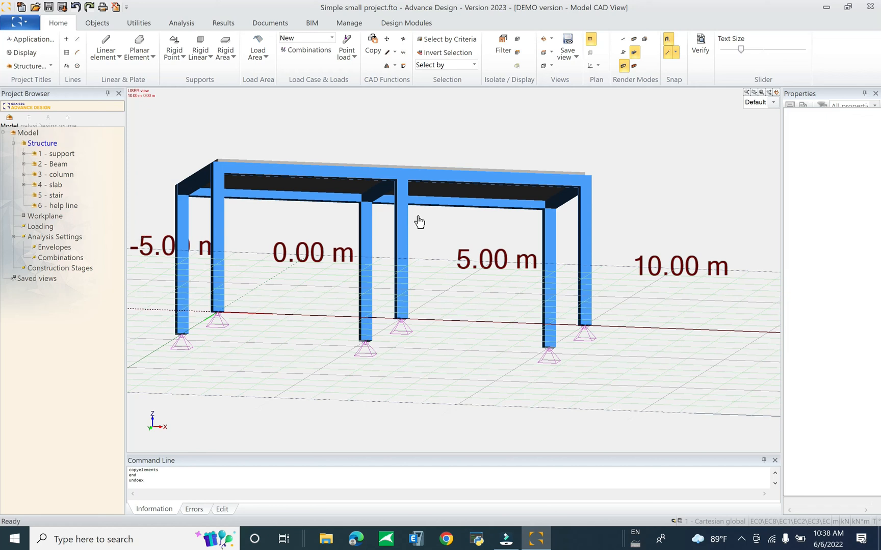
key(ctrl+z)
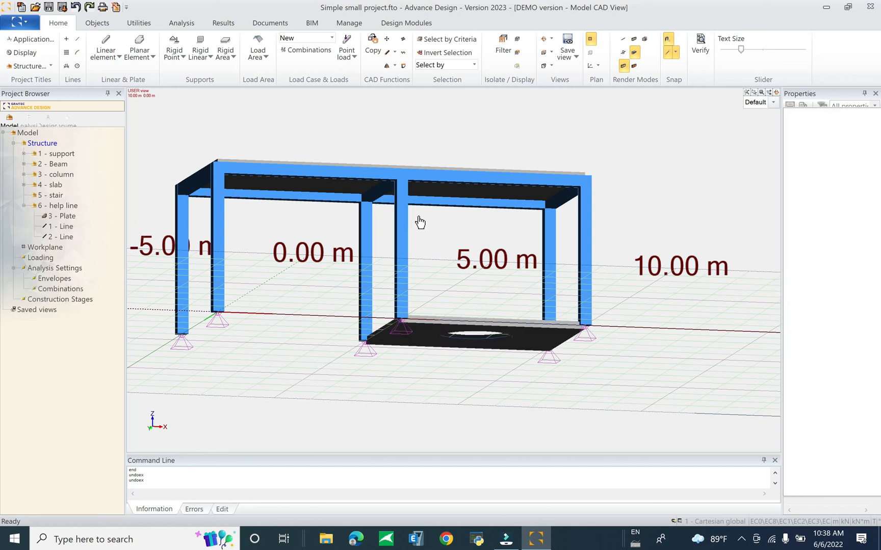
key(ctrl+y)
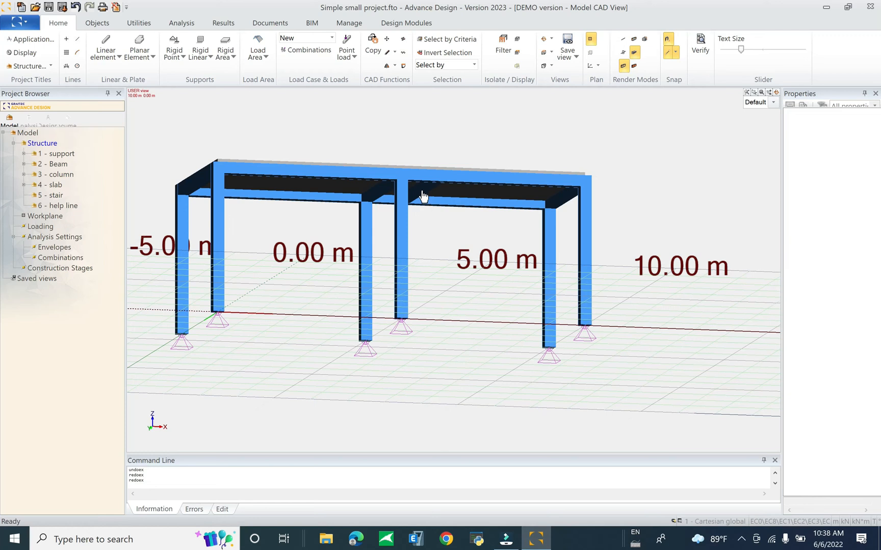
Show the members as axes and shorten the second-bay slab by moving its two outer corners to the new beam at x = 6 m.
scroll(418, 199, up, 3)
middle_drag(422, 306, 397, 279)
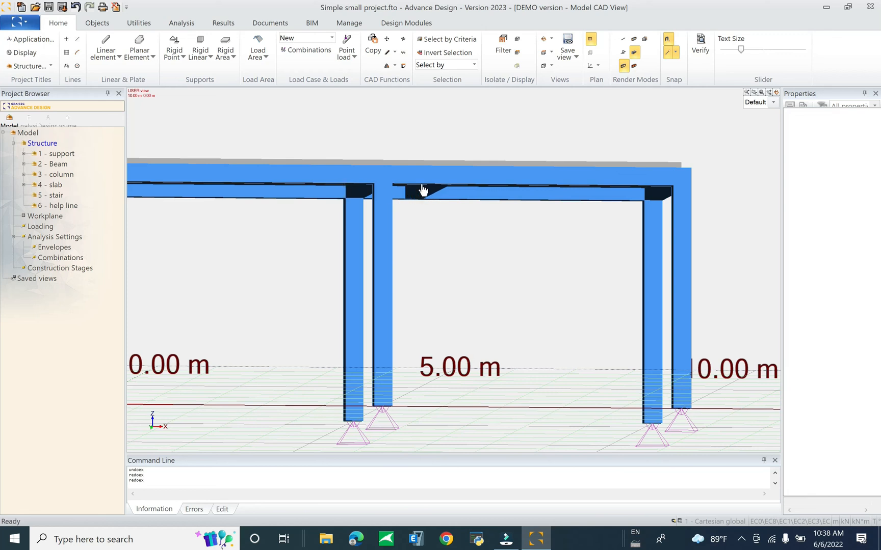
click(623, 38)
middle_drag(485, 238, 500, 252)
click(628, 135)
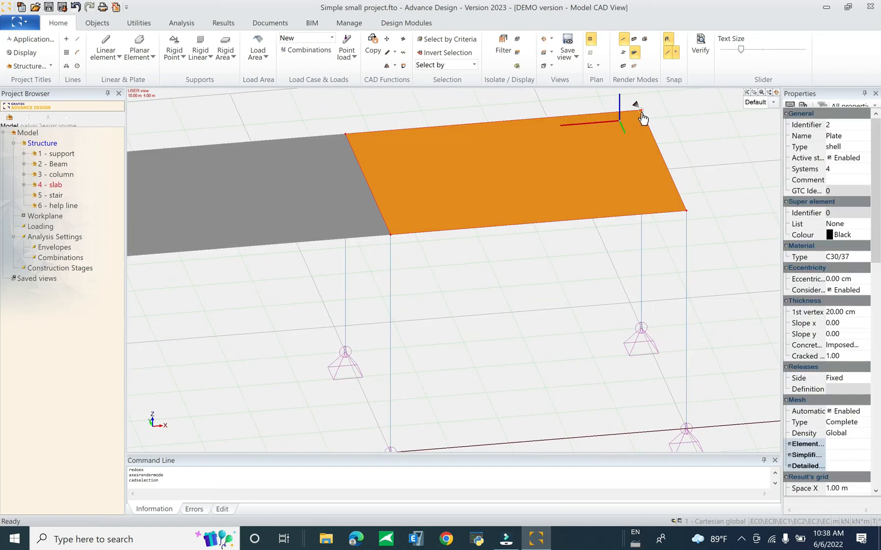
drag(641, 113, 426, 133)
drag(687, 212, 464, 235)
key(Escape)
Copy the transverse beam at x = 6 m down to ground level with the vector 0, 0, -4 taken along the column height.
middle_drag(487, 310, 551, 288)
middle_drag(472, 300, 415, 286)
drag(414, 113, 476, 253)
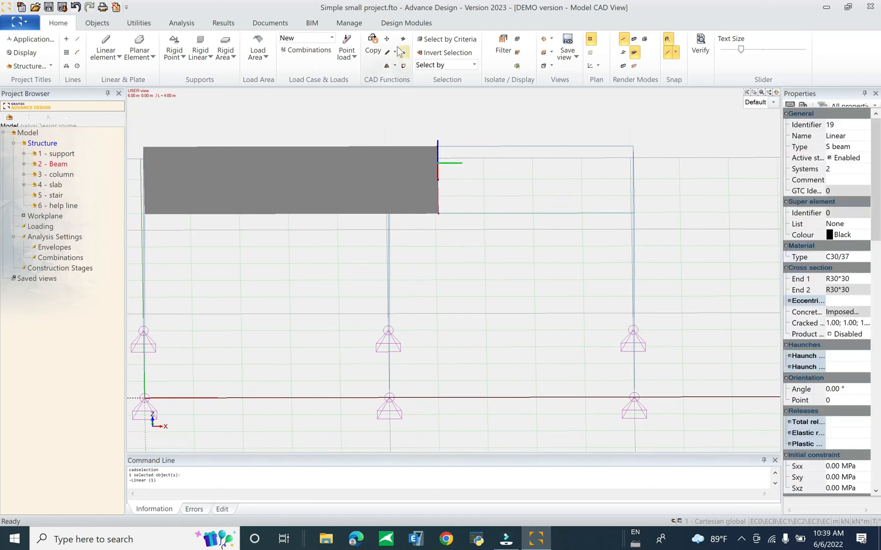
click(372, 45)
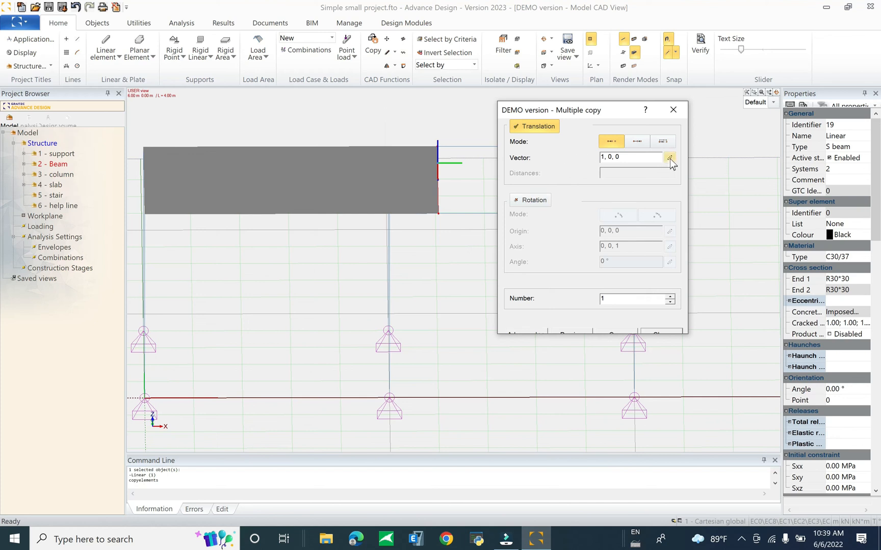
click(670, 158)
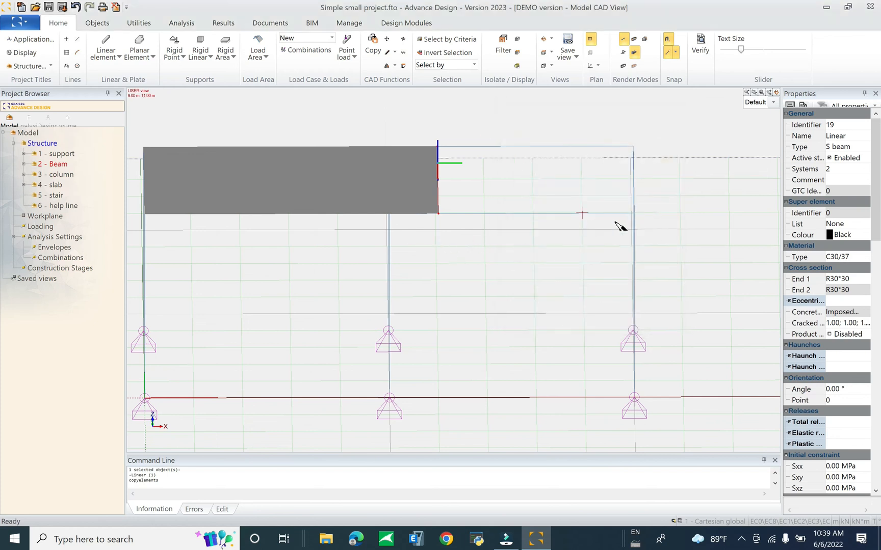
shift+middle_drag(607, 248, 639, 259)
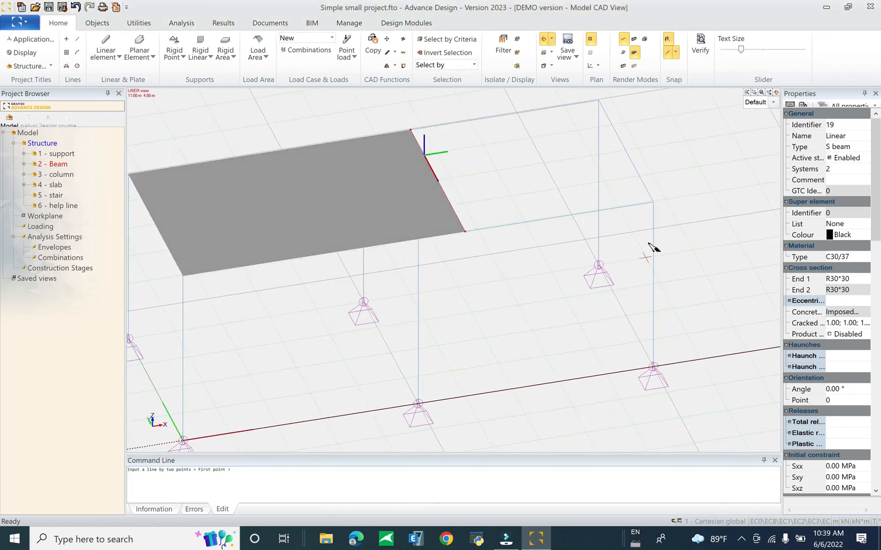
click(652, 206)
click(652, 206)
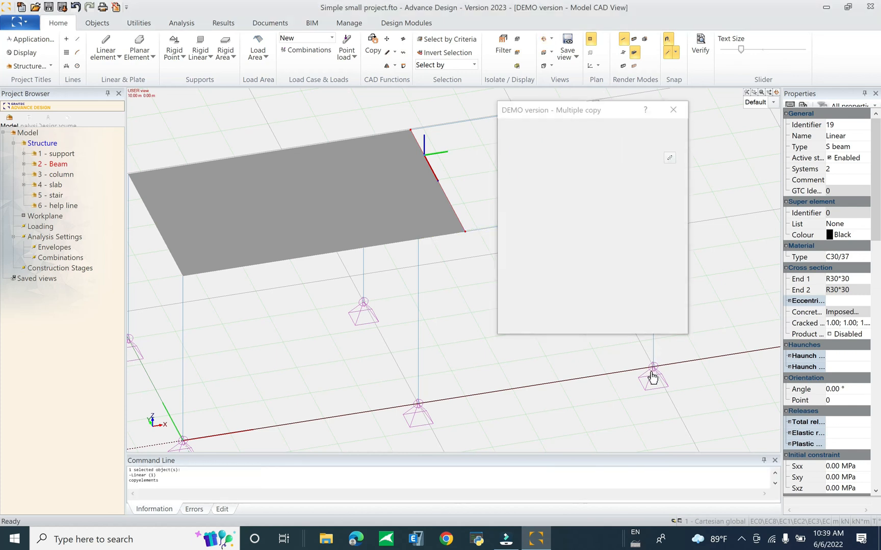
click(668, 158)
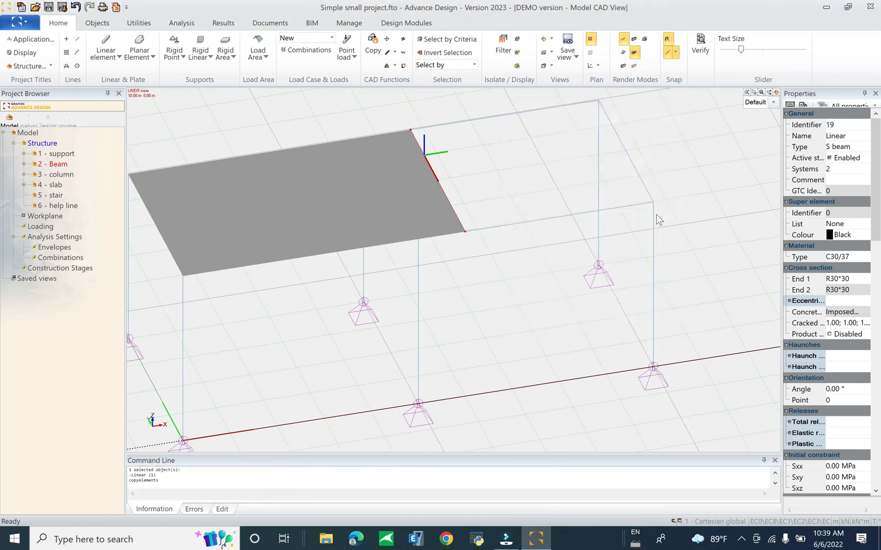
click(650, 199)
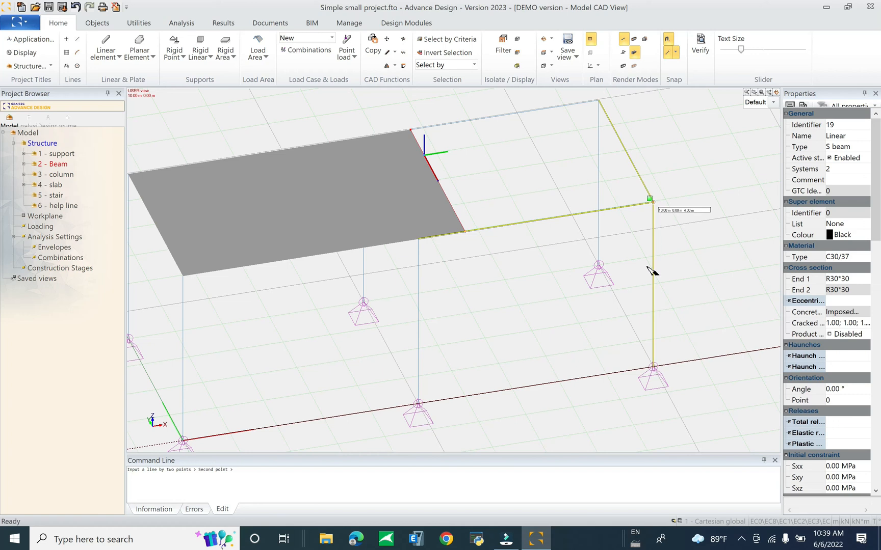
click(653, 368)
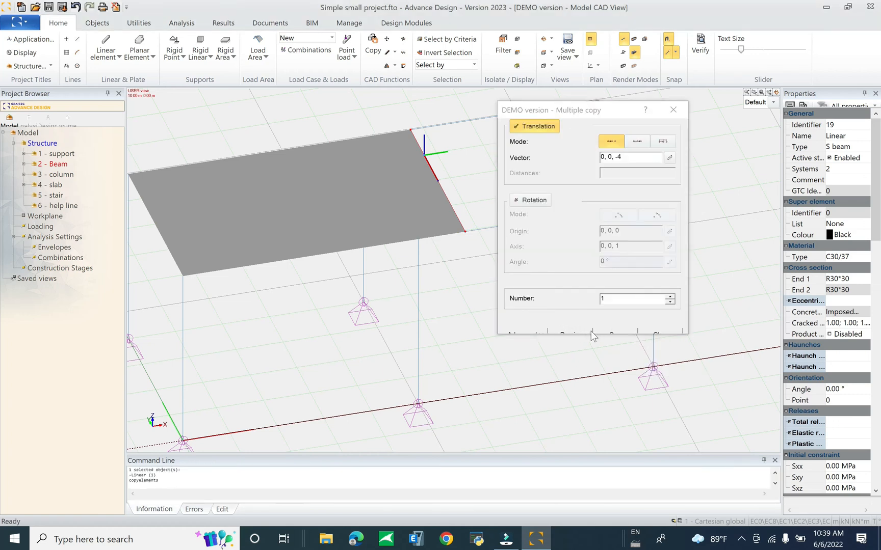
click(625, 332)
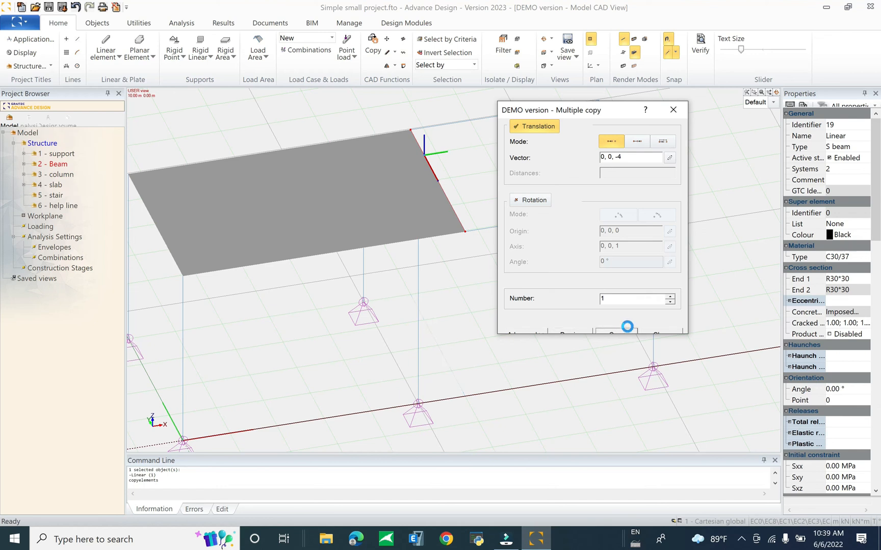
Copy the ground-level beam from its near end to the midpoint of the near end column at x = 10 m.
click(462, 393)
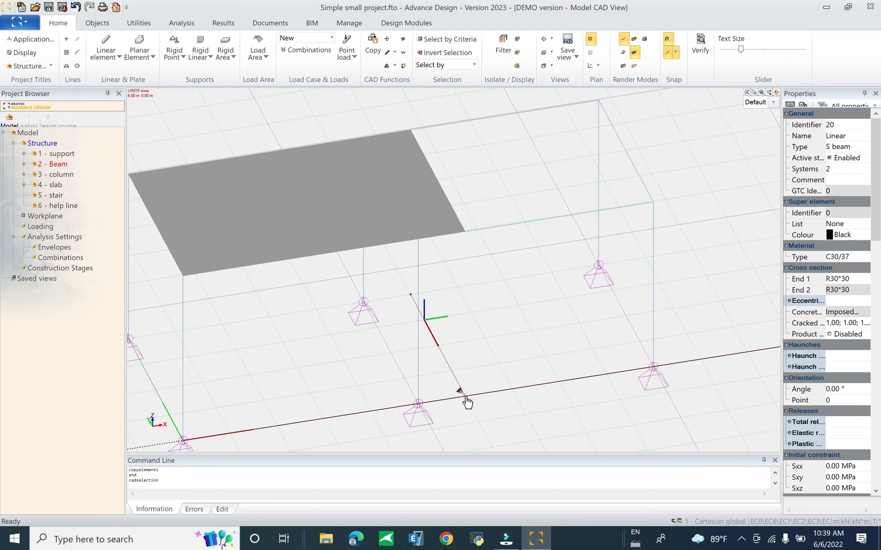
click(465, 397)
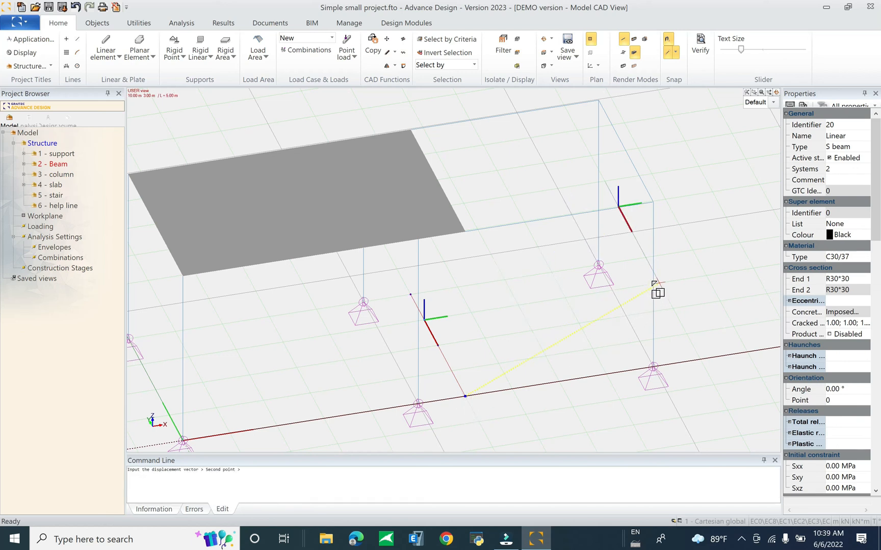
click(653, 285)
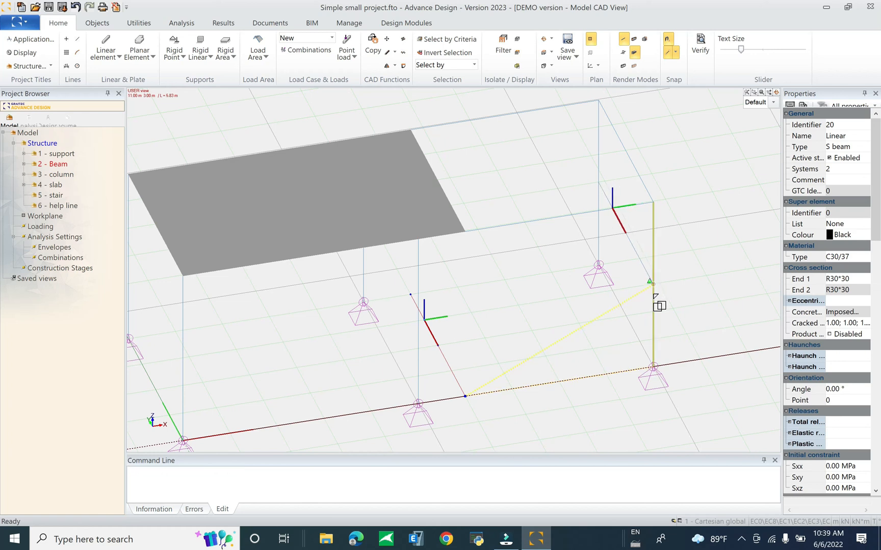
key(Escape)
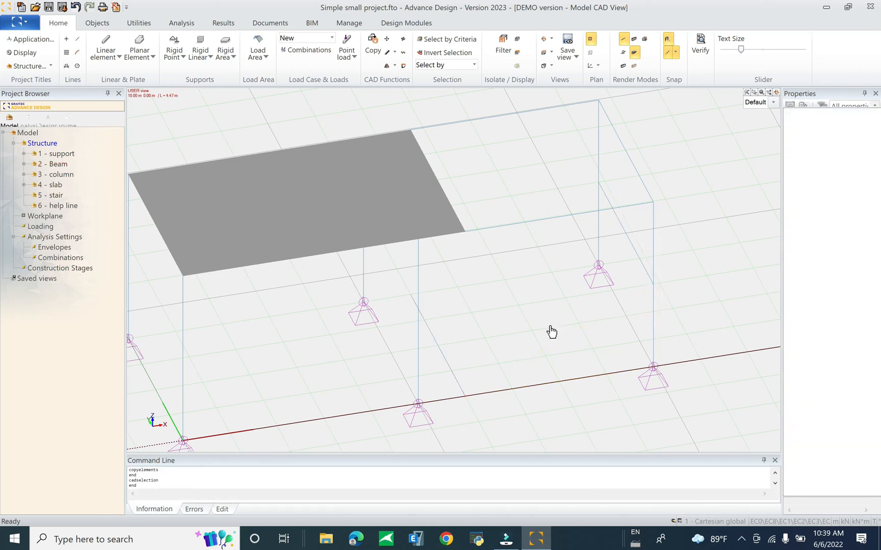
Draw an 18 cm thick sloping plate from the near half of the ground-level beam up to the near half of the mid-height beam.
click(137, 42)
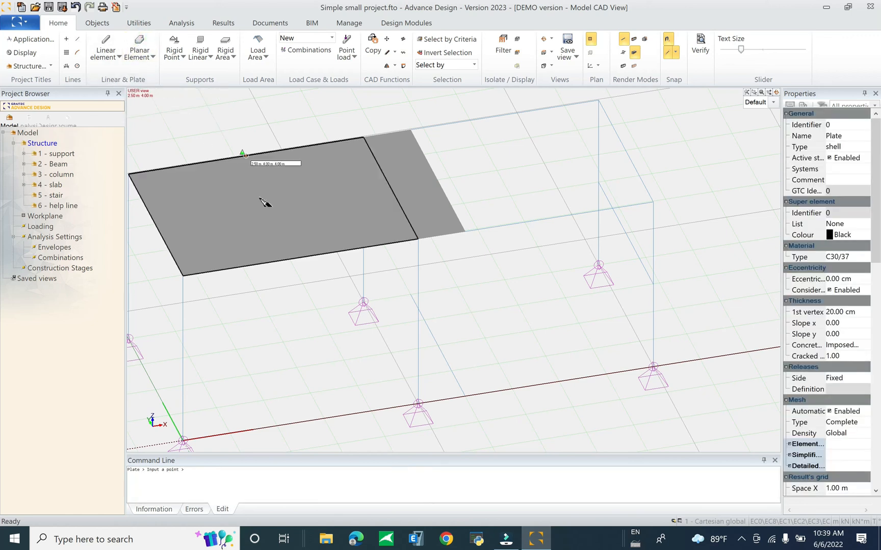
click(856, 312)
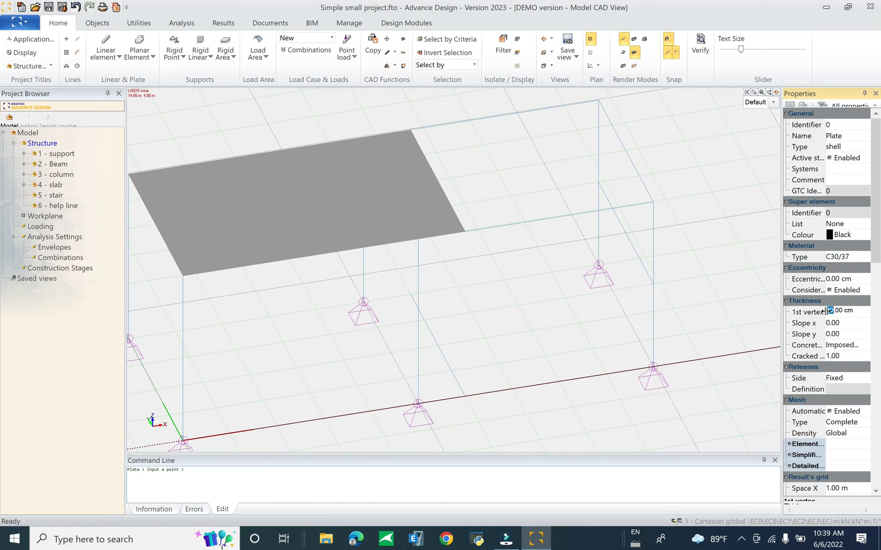
text(18)
key(Return)
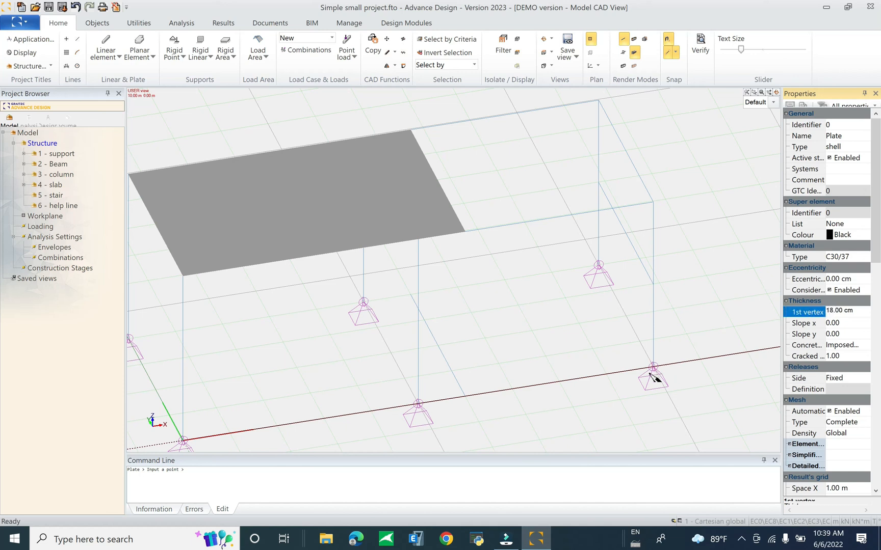
click(470, 394)
click(438, 346)
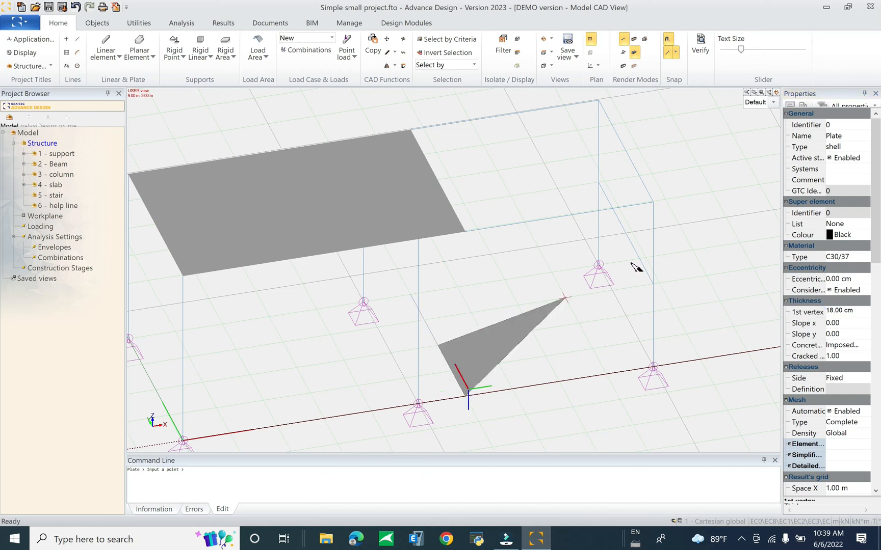
click(629, 239)
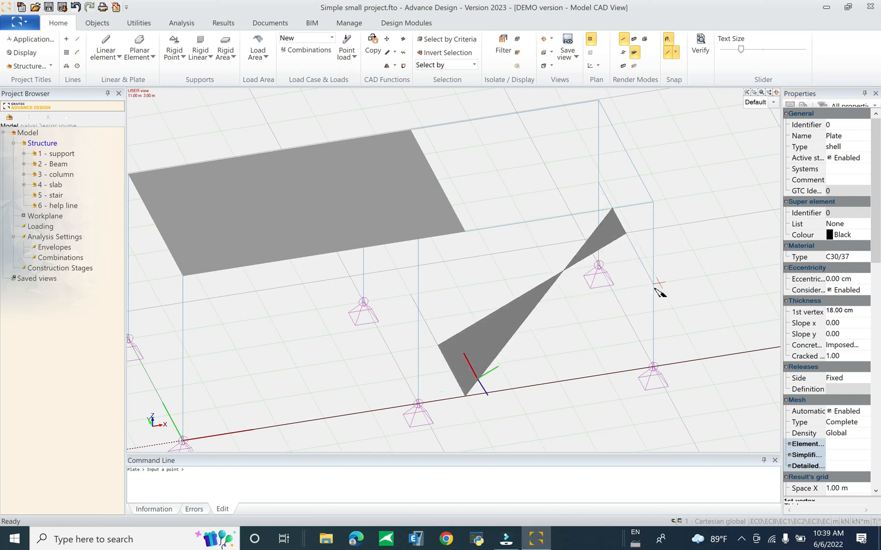
click(653, 287)
click(499, 402)
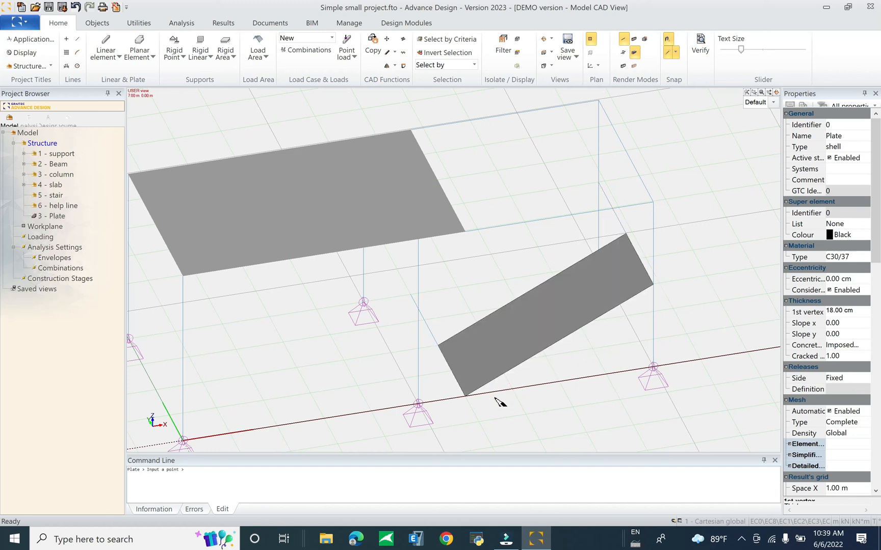
Draw the upper sloping plate from the far half of the mid-height beam up to the far half of the slab-edge beam.
click(627, 234)
click(412, 132)
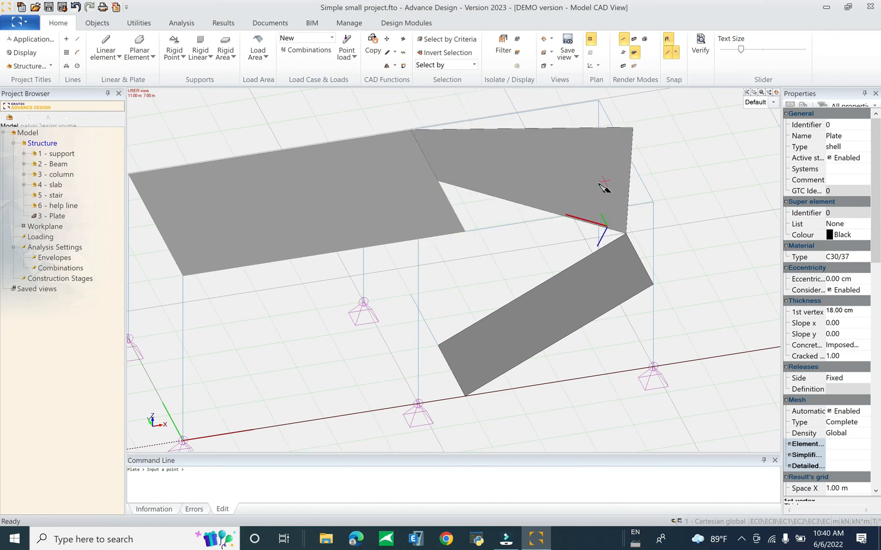
middle_drag(584, 184, 663, 276)
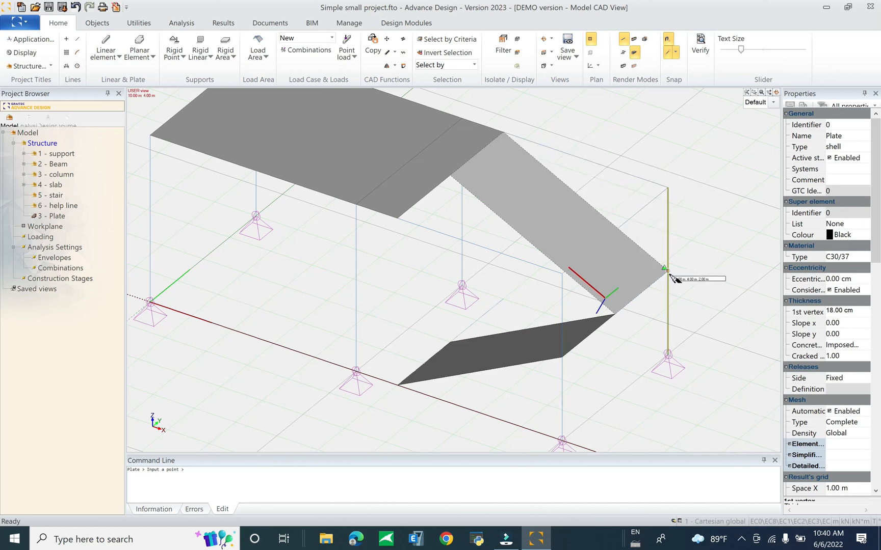
click(668, 272)
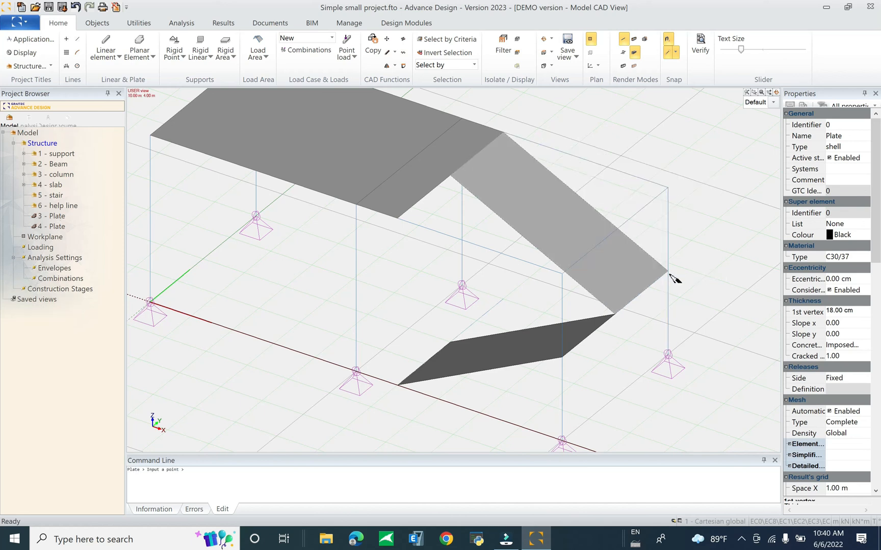
Copy the mid-height end beam at x = 10 m with the translation vector -2, 0, 0.
middle_drag(587, 352, 667, 301)
drag(625, 207, 644, 292)
middle_drag(609, 286, 413, 196)
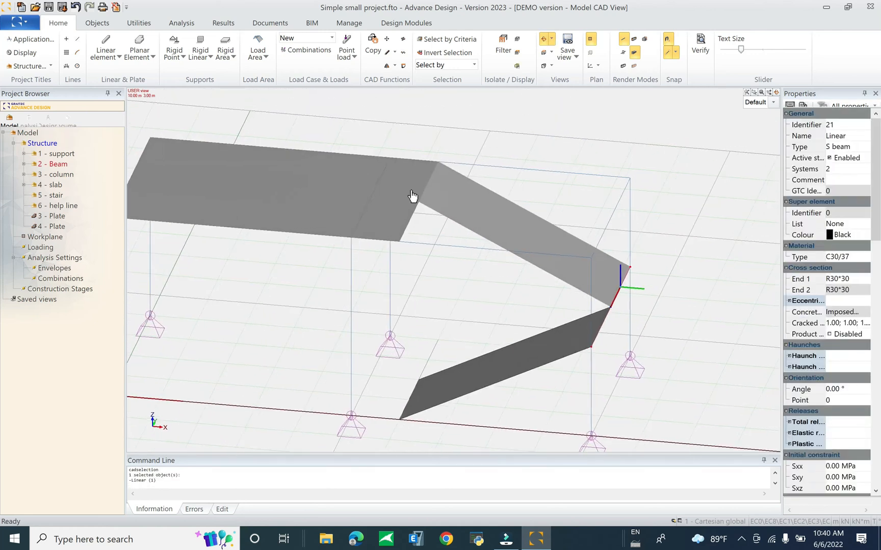
click(373, 42)
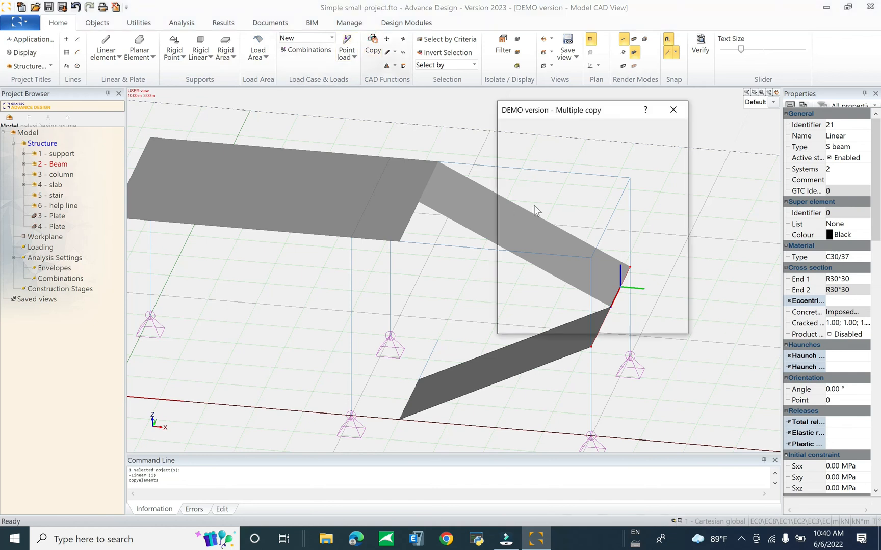
drag(592, 113, 706, 199)
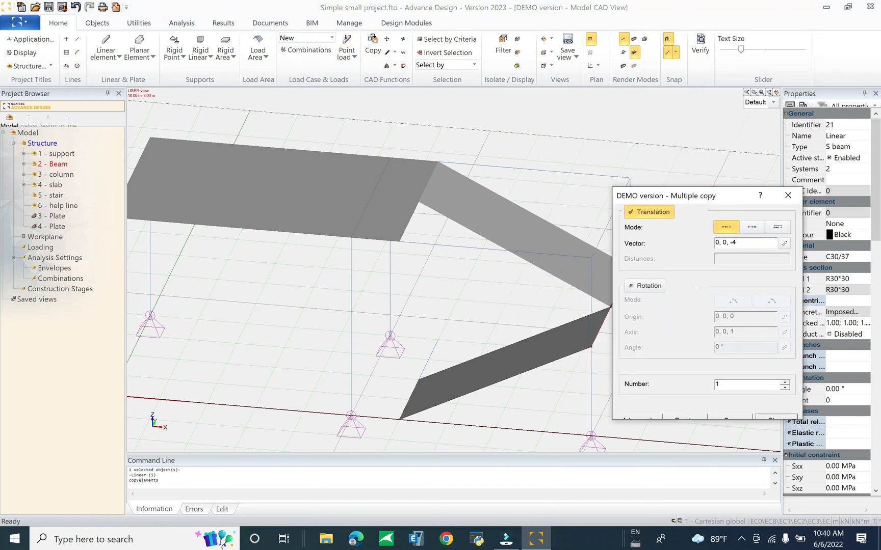
click(784, 243)
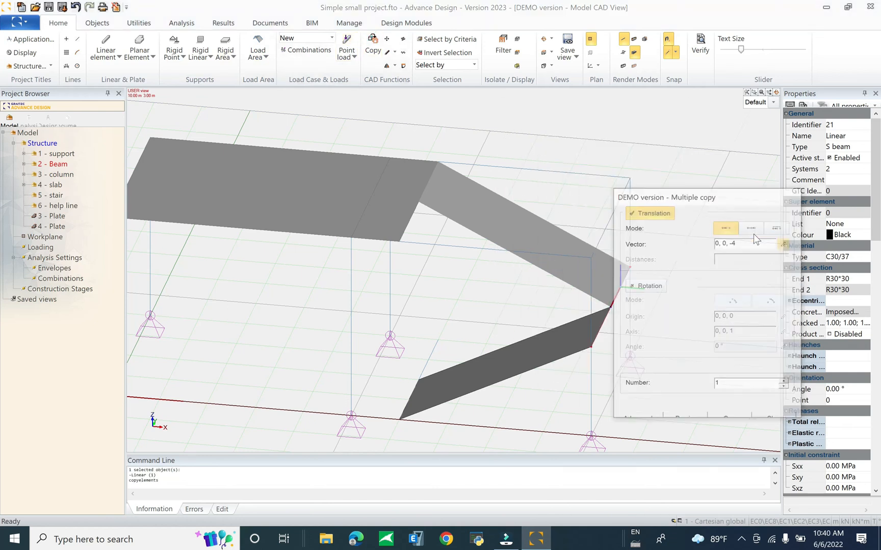
click(630, 178)
click(403, 162)
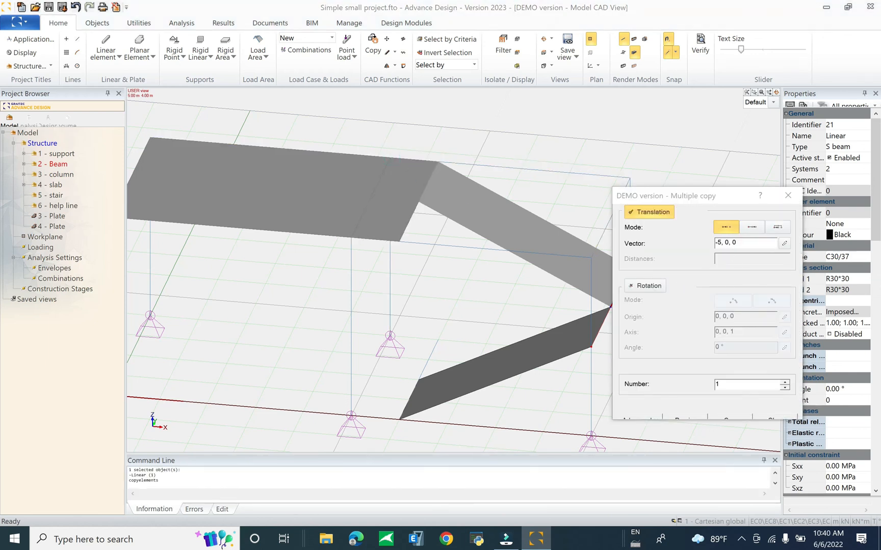
key(BackSpace)
key(BackSpace)
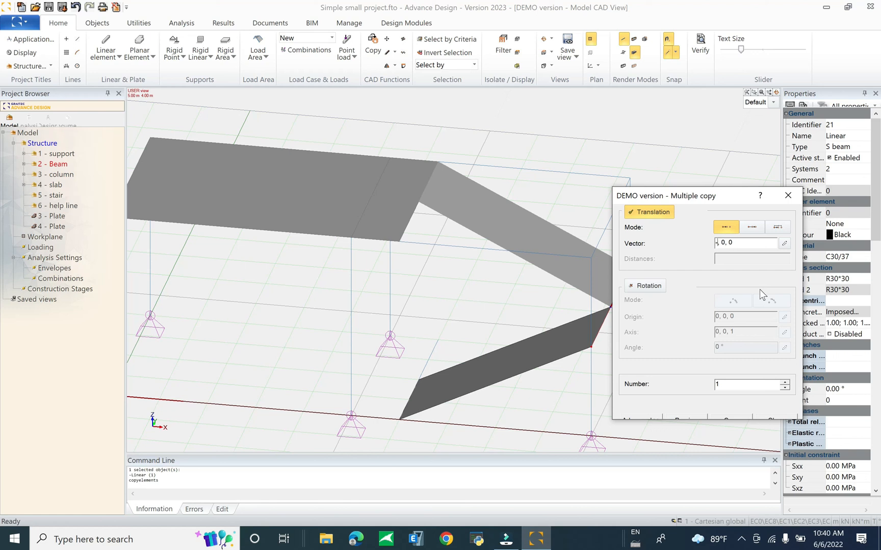
text(-1.2)
click(776, 423)
key(Escape)
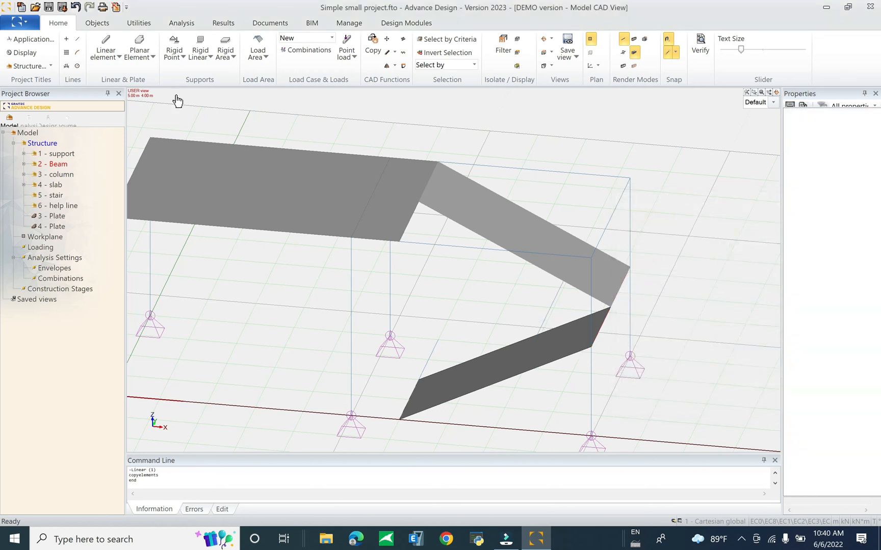
Hide the workplane grid and draw an 18 cm thick horizontal landing plate between the mid-height beams at x = 8 m and x = 10 m.
click(139, 43)
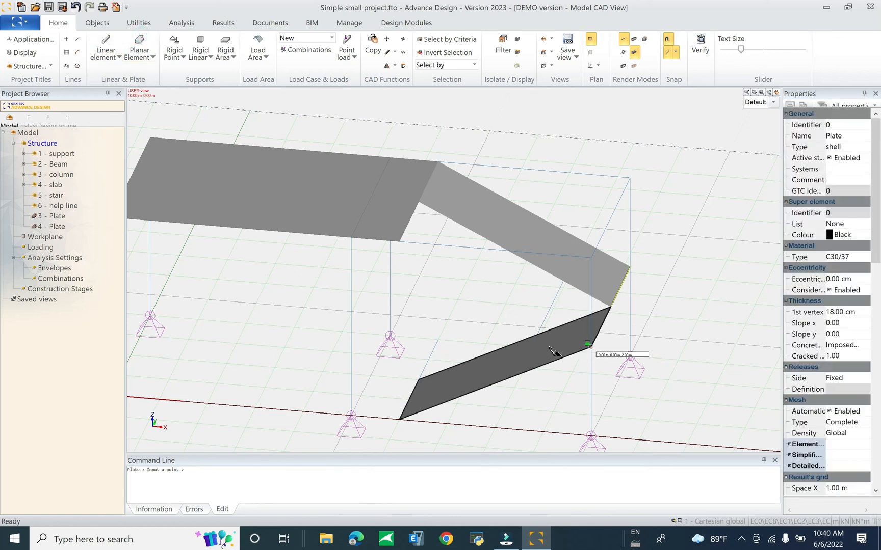
shift+middle_drag(552, 343, 556, 325)
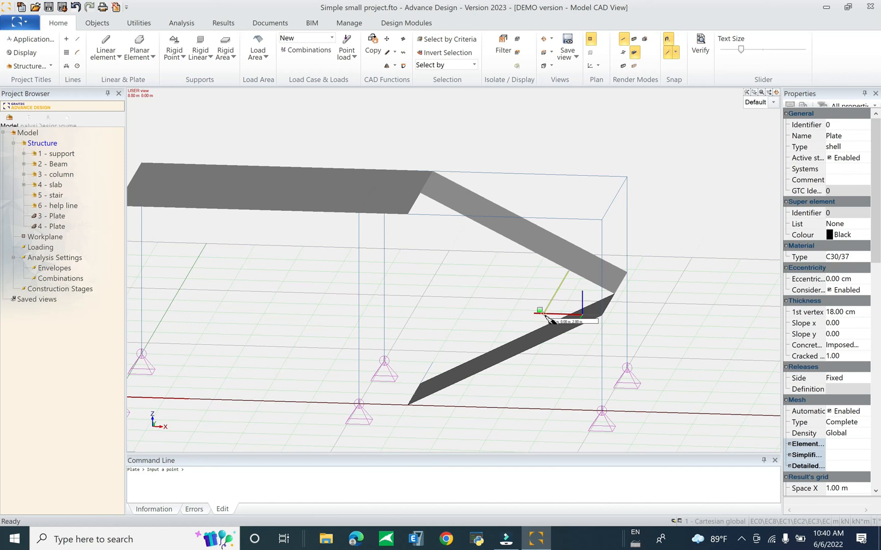
click(545, 316)
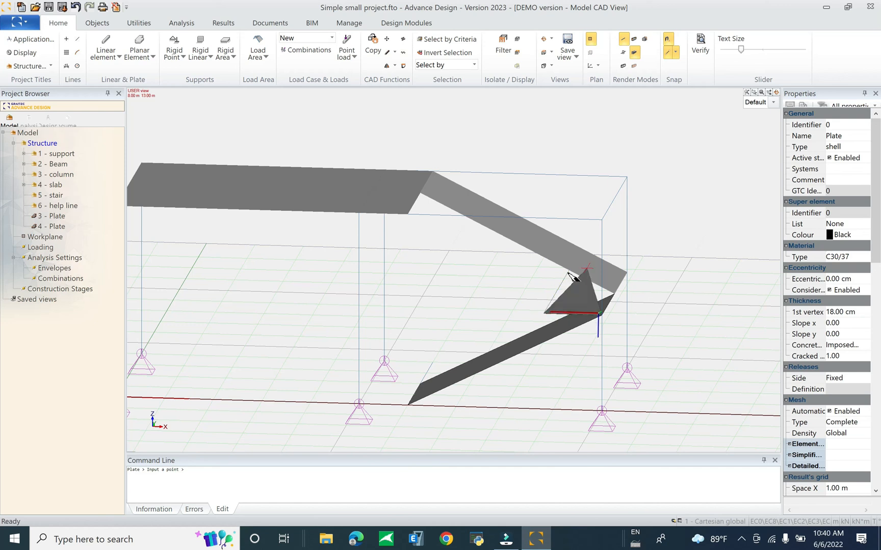
right_click(629, 209)
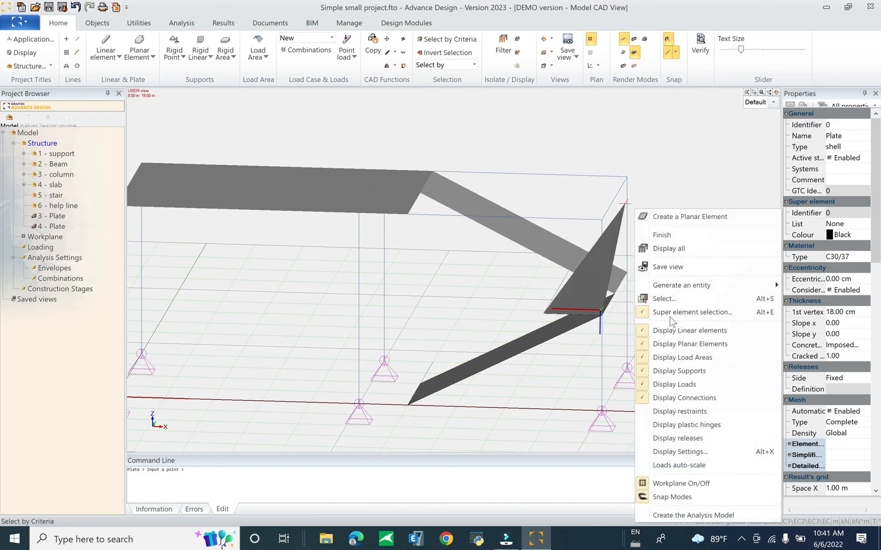
click(689, 484)
shift+middle_drag(594, 289, 621, 289)
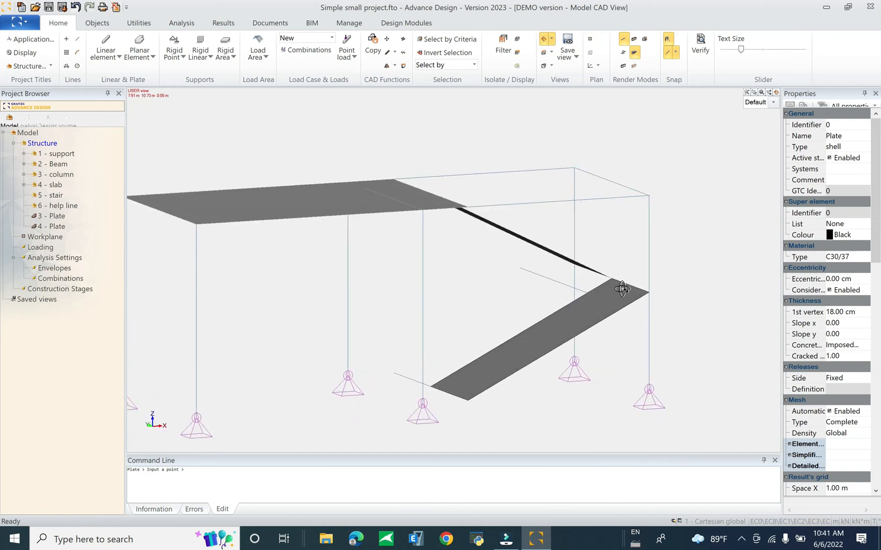
click(520, 268)
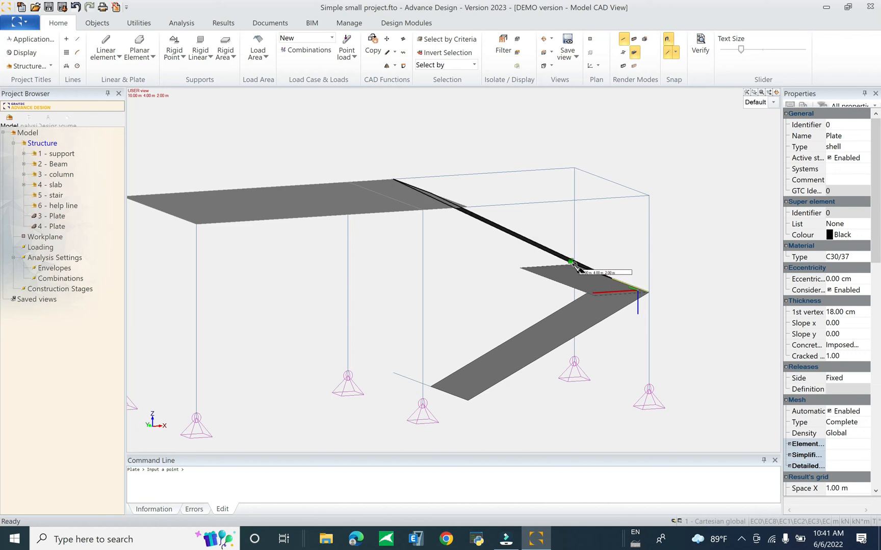
click(574, 265)
shift+middle_drag(585, 268, 578, 374)
key(Escape)
click(560, 332)
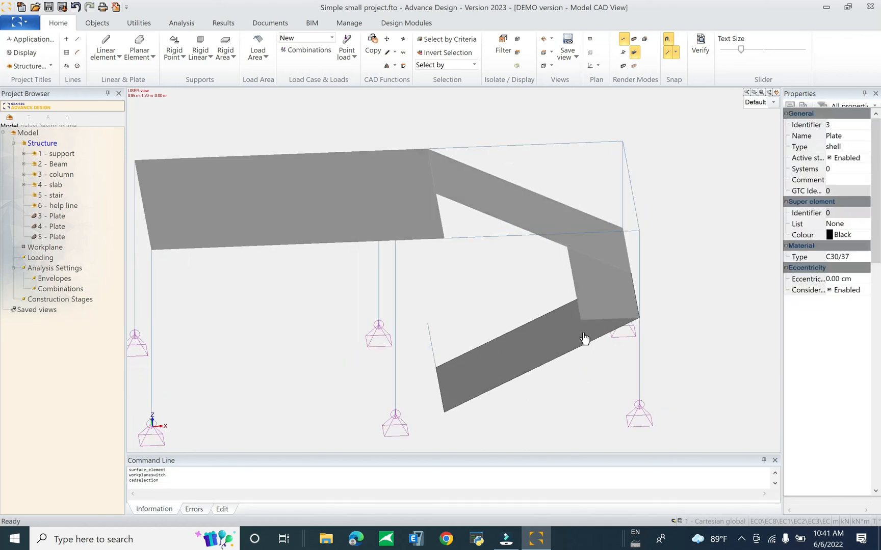
click(631, 279)
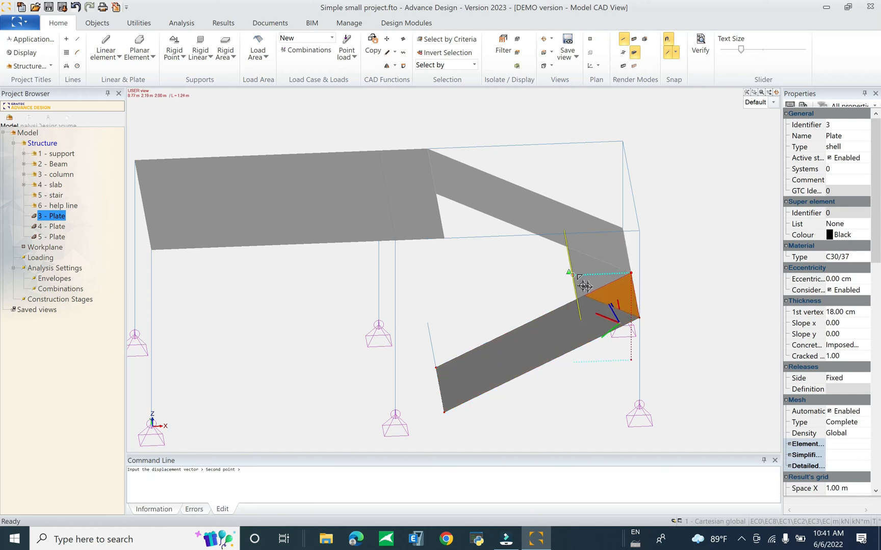
key(Escape)
click(639, 324)
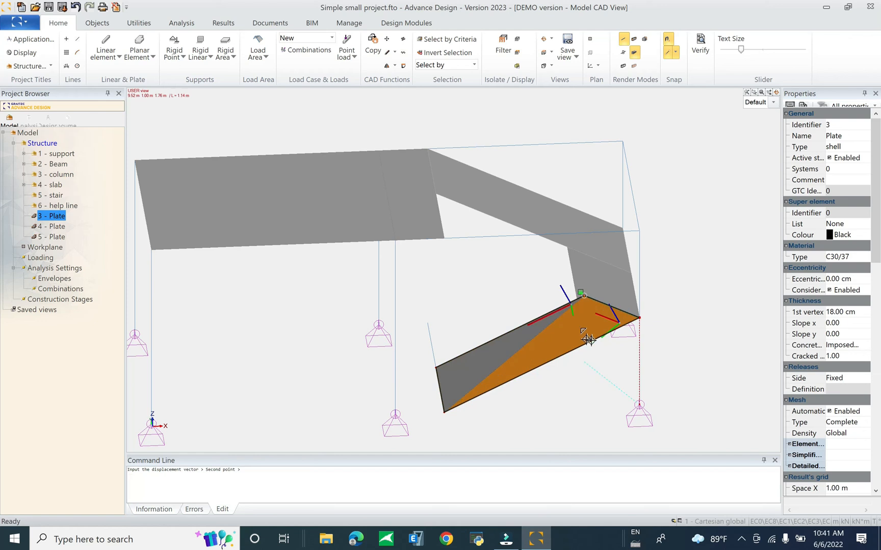
key(Escape)
key(Escape)
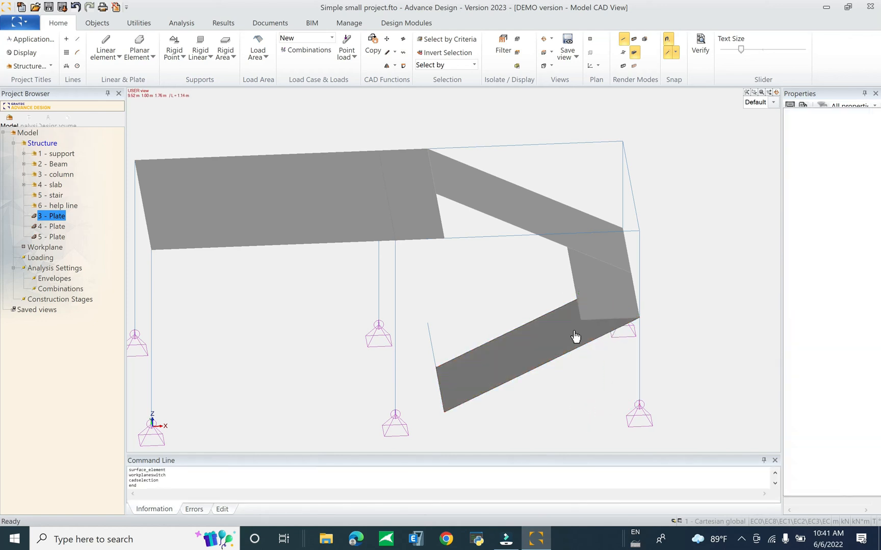
Delete the two sloping stair plates, leaving the landing in place.
middle_drag(576, 337, 592, 317)
click(548, 356)
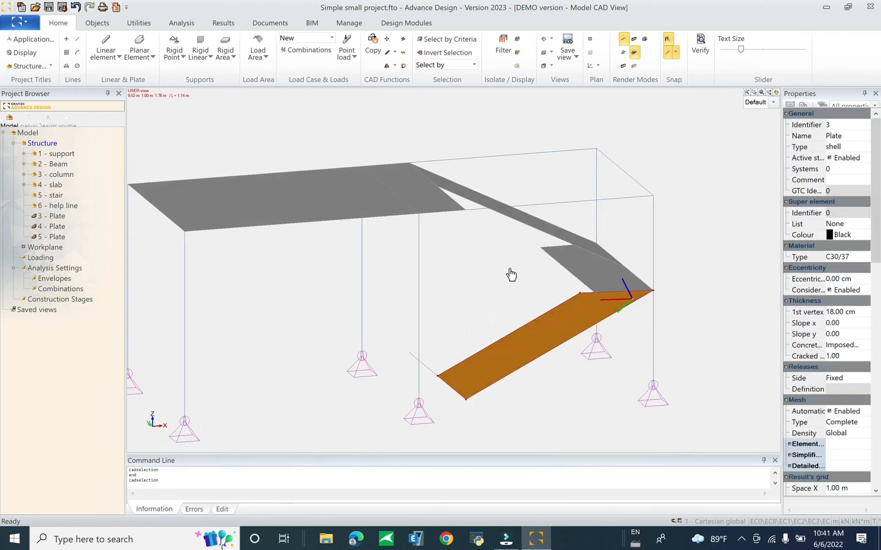
click(530, 226)
key(Delete)
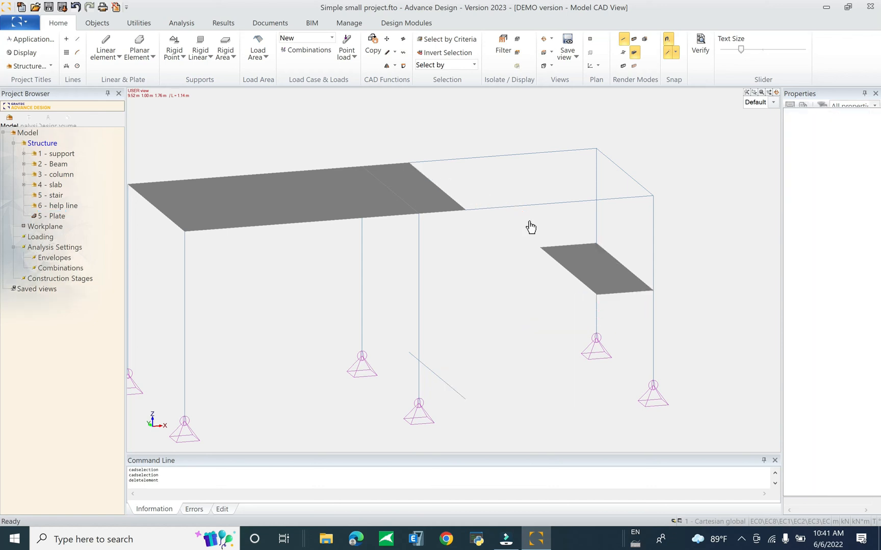
Draw the lower 18 cm sloping plate from the near half of the ground-level beam to the near half of the landing edge.
click(139, 43)
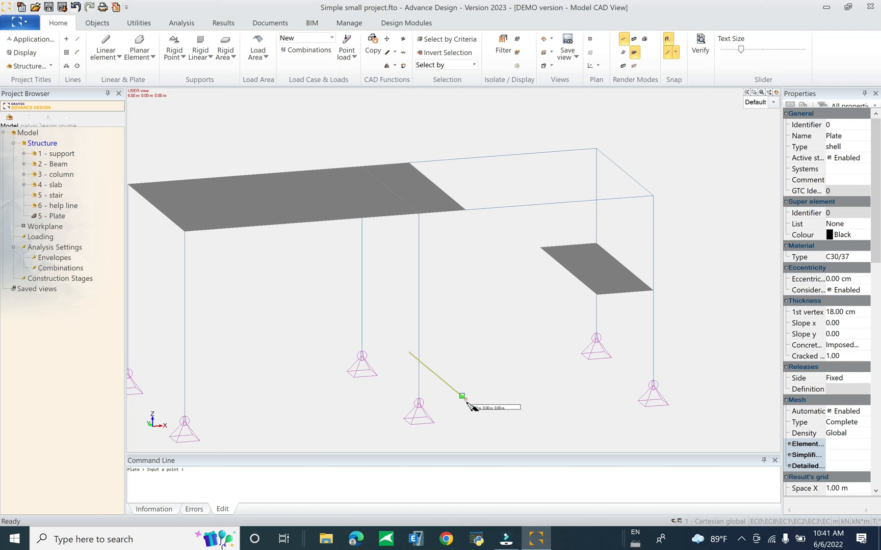
click(439, 380)
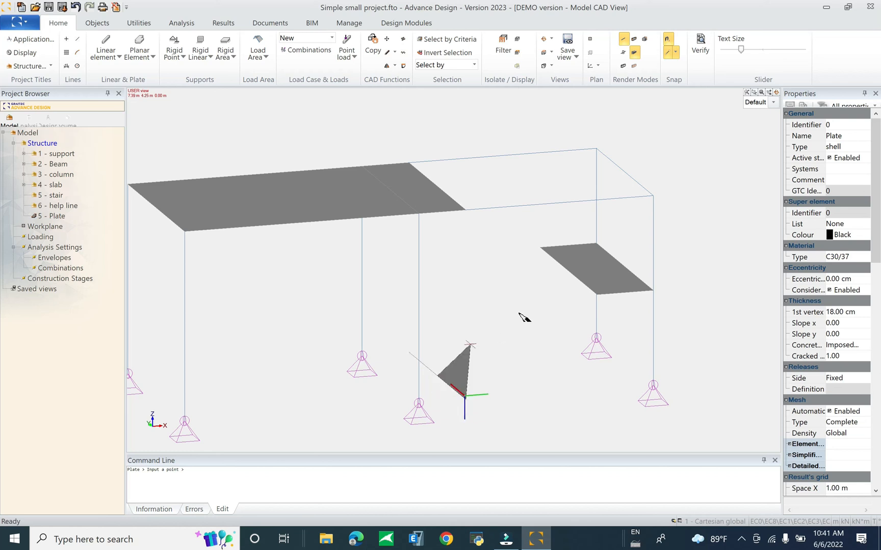
click(569, 272)
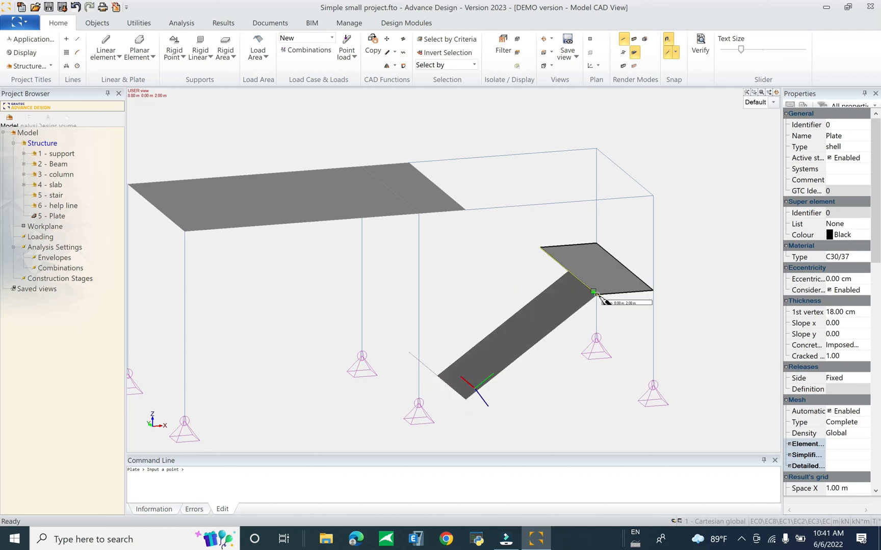
click(594, 292)
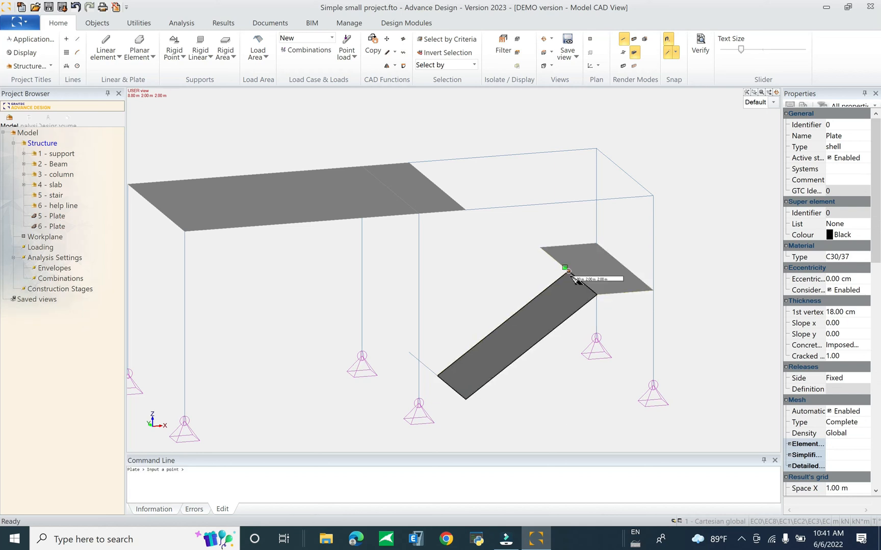
Draw the upper 18 cm sloping plate from the far half of the landing edge to the far half of the slab-edge beam.
click(524, 232)
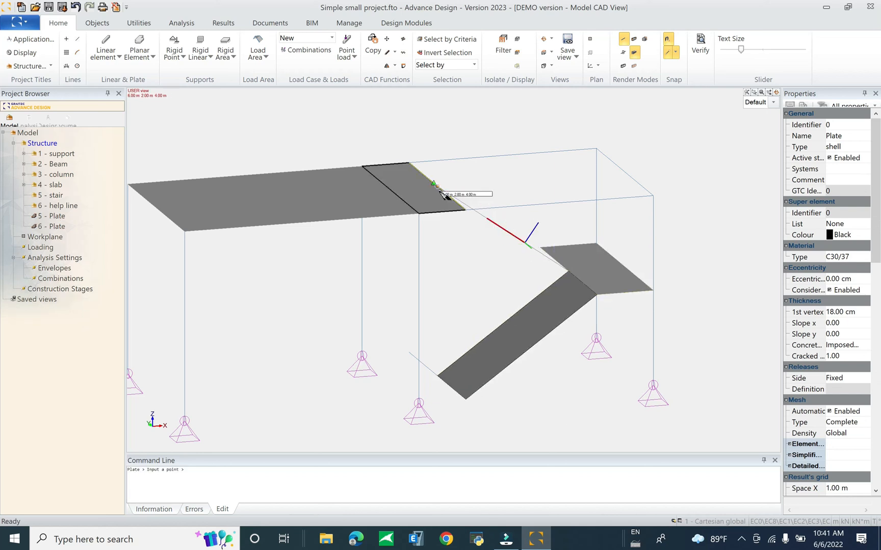
click(408, 164)
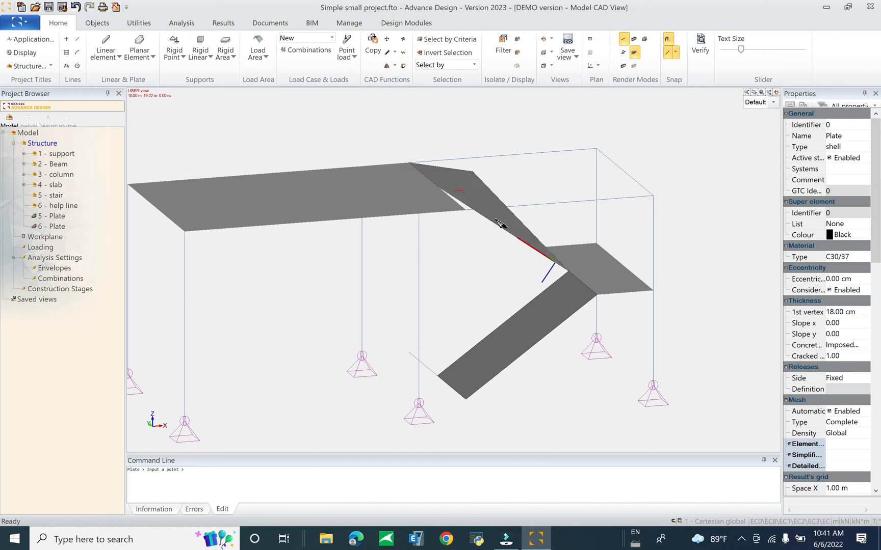
click(549, 253)
shift+middle_drag(557, 347, 434, 364)
key(Escape)
Delete the ground-level helper beam and the helper beam along the landing edge at x = 8 m.
click(429, 364)
key(Delete)
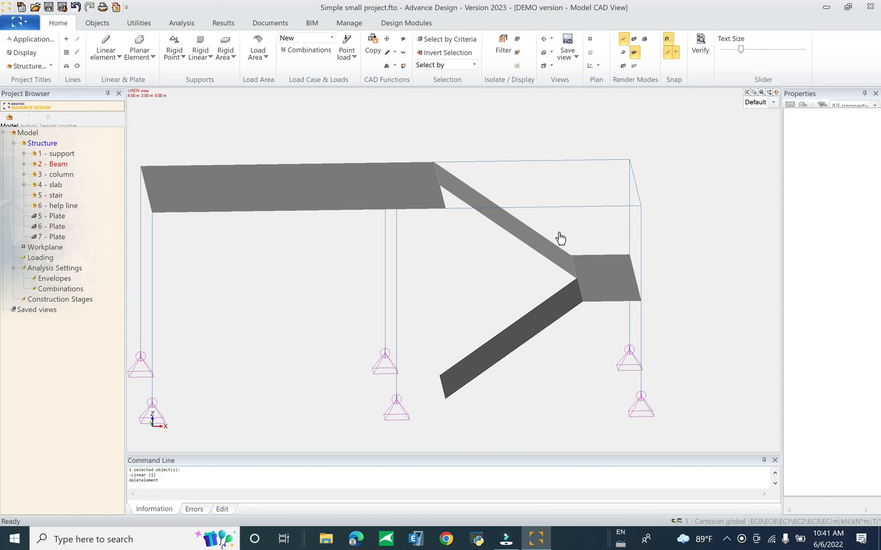
click(601, 324)
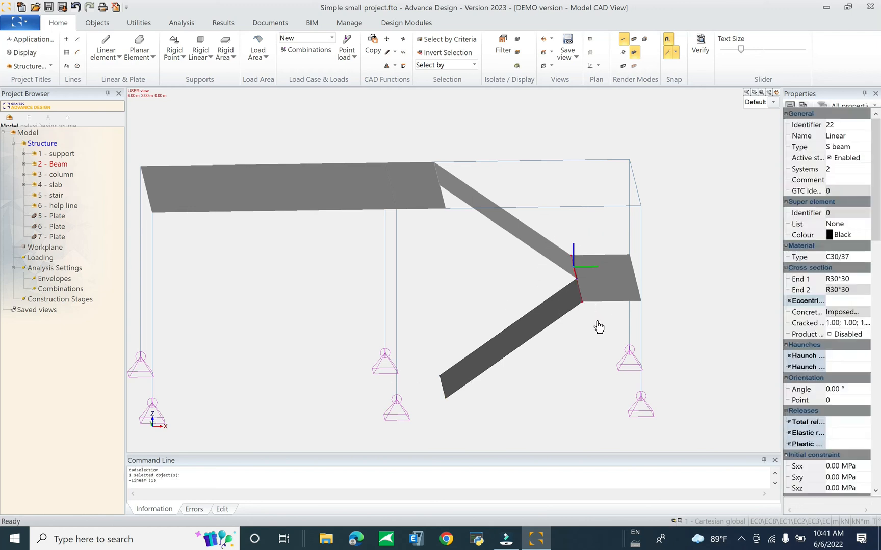
key(Delete)
Select the landing and both stair flights together and review their shared plate properties.
drag(576, 249, 530, 305)
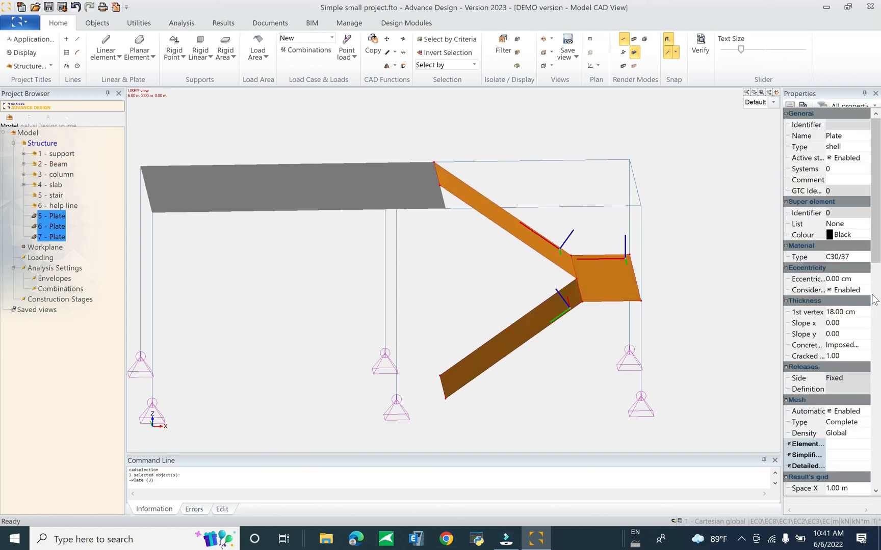
drag(876, 255, 877, 263)
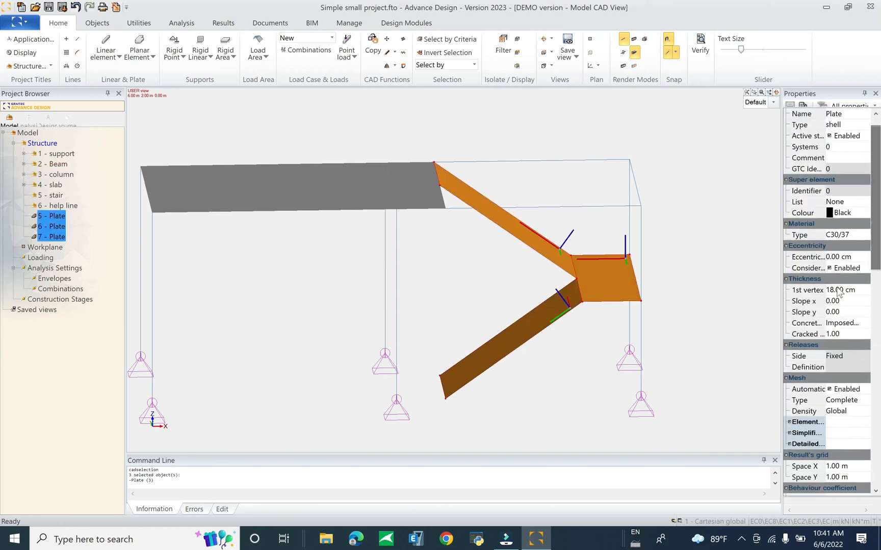
shift+middle_drag(593, 342, 551, 284)
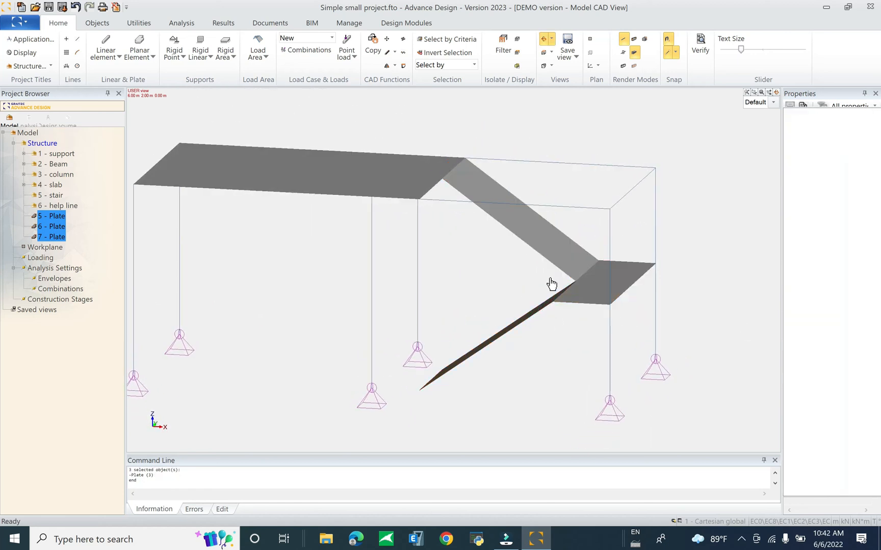
Display the model's linear and planar elements as shaded solids with their real cross sections and thicknesses.
click(623, 65)
click(634, 65)
shift+middle_drag(640, 261, 423, 219)
Draw a 20 cm thick C30/37 vertical wall plate, 4 m by 4 m, between the two end columns at x = 0.
click(139, 40)
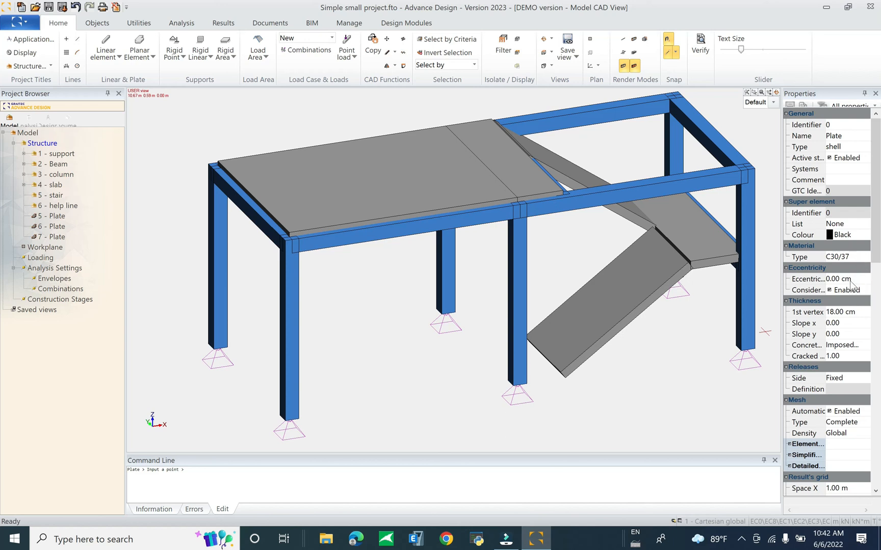
click(859, 311)
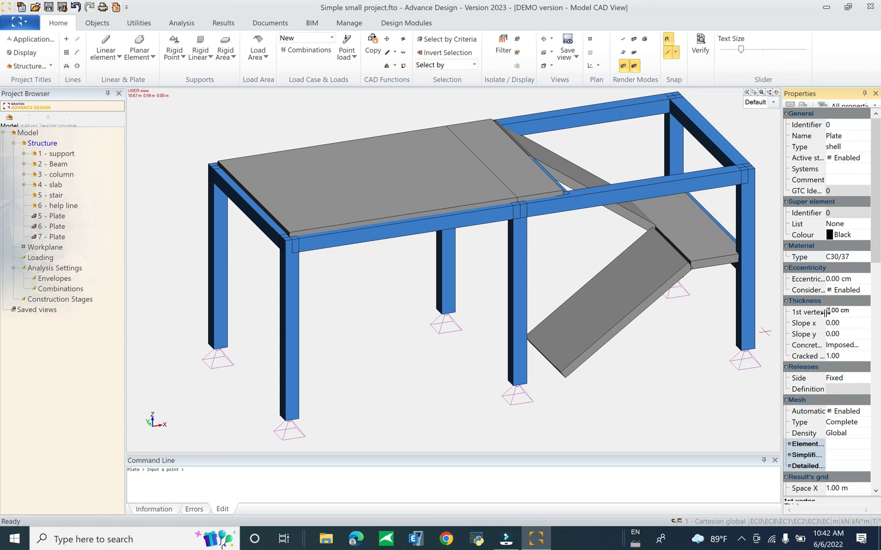
text(20)
key(Return)
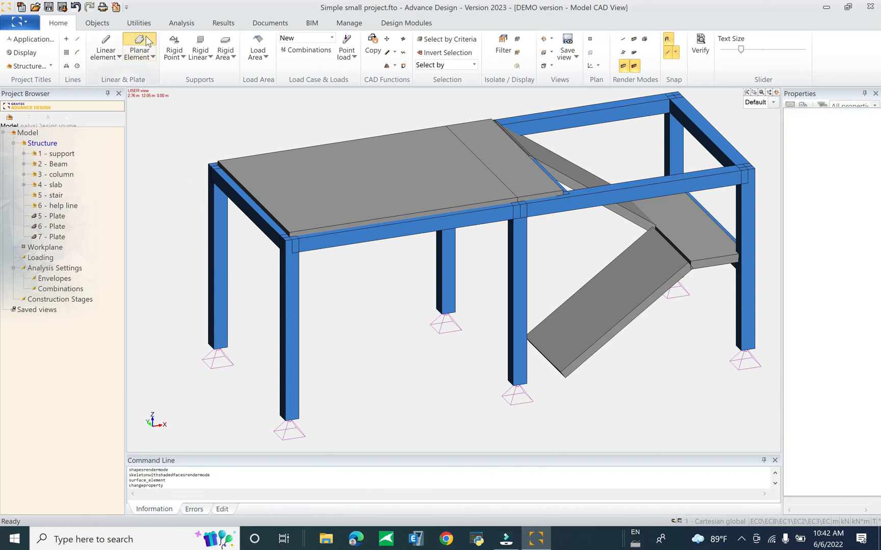
click(289, 422)
click(215, 349)
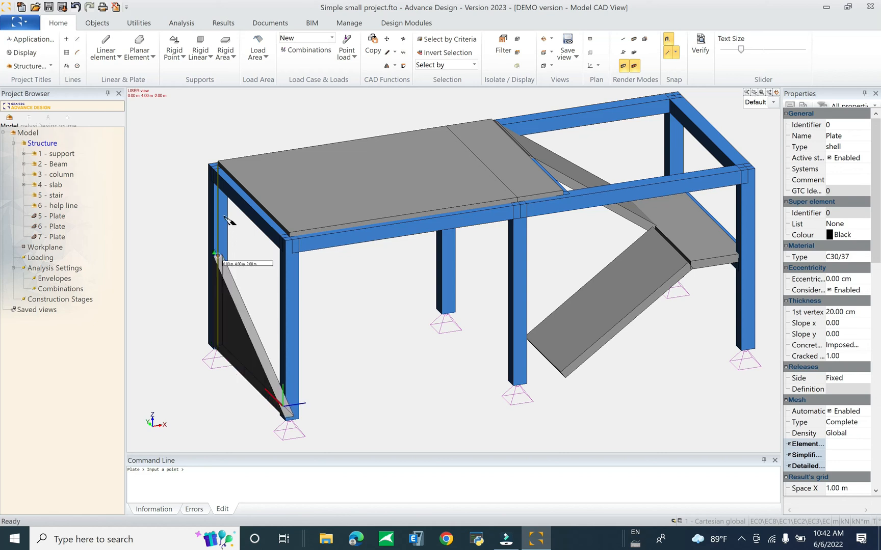
click(218, 178)
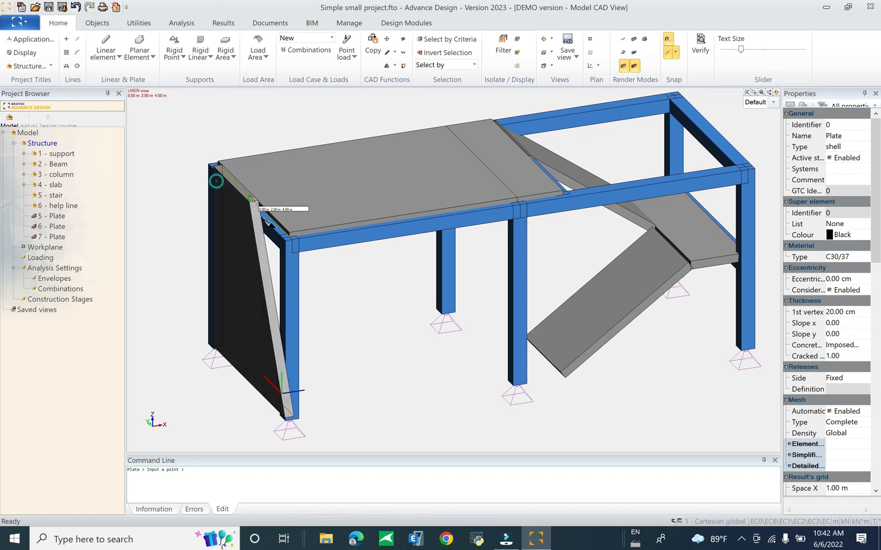
click(288, 238)
right_click(292, 335)
middle_drag(338, 378, 323, 349)
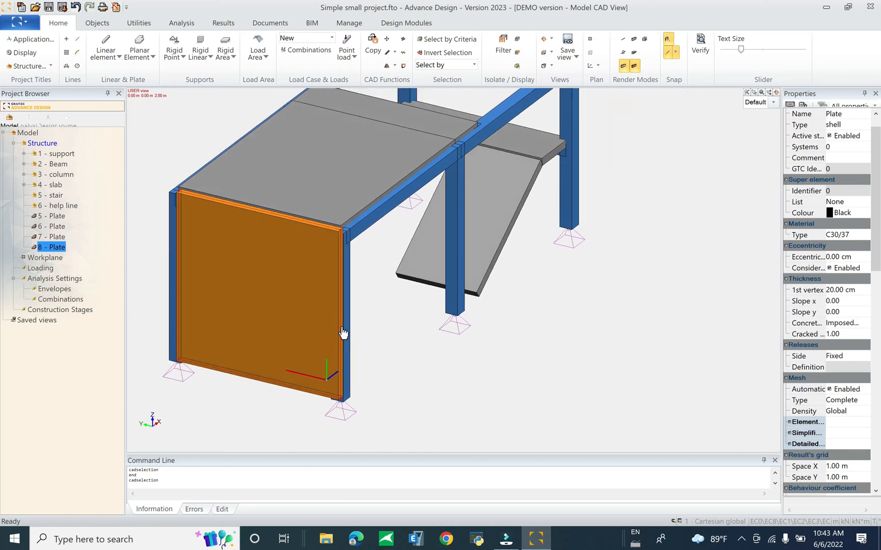
key(Escape)
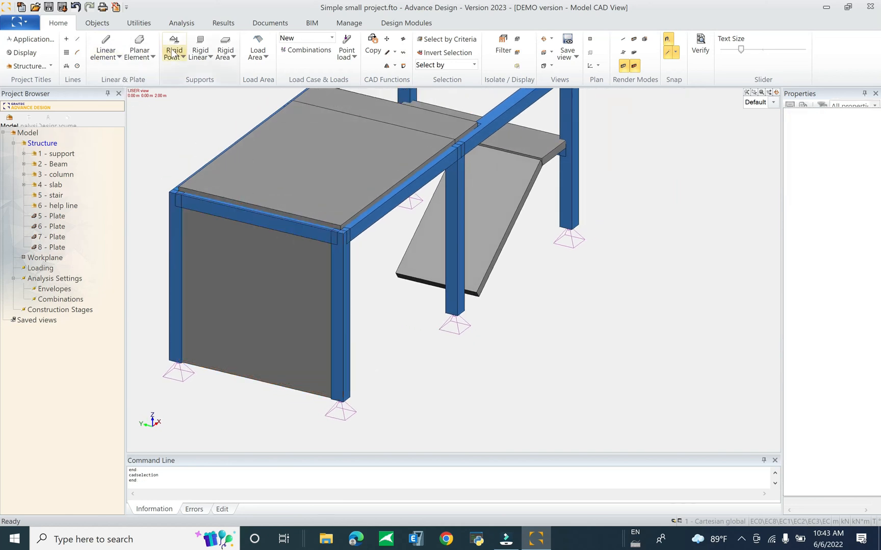
Add a rigid linear support with pinned restraints along the wall's base between the two end columns.
click(202, 56)
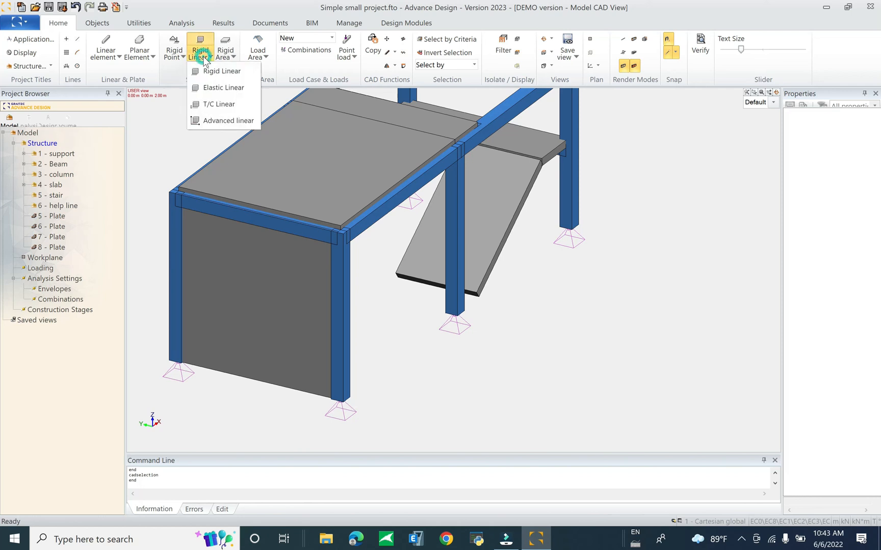
click(233, 73)
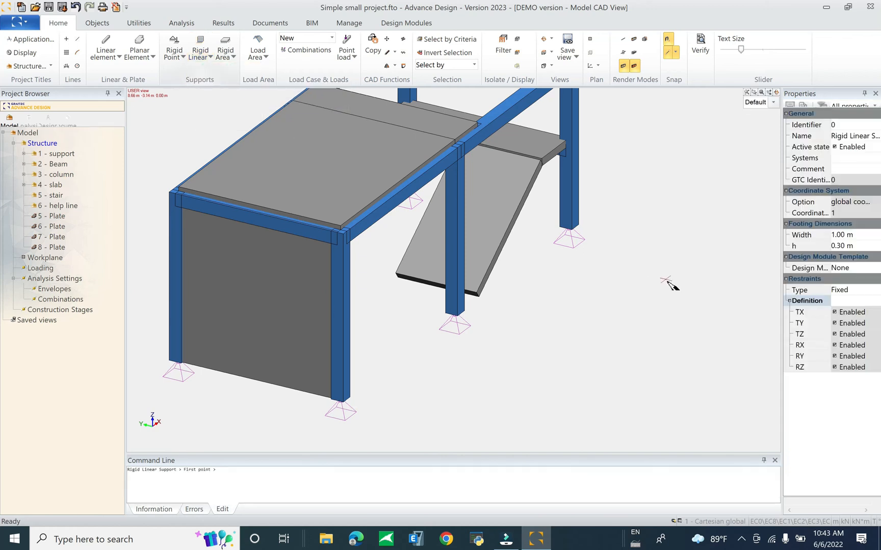
click(875, 289)
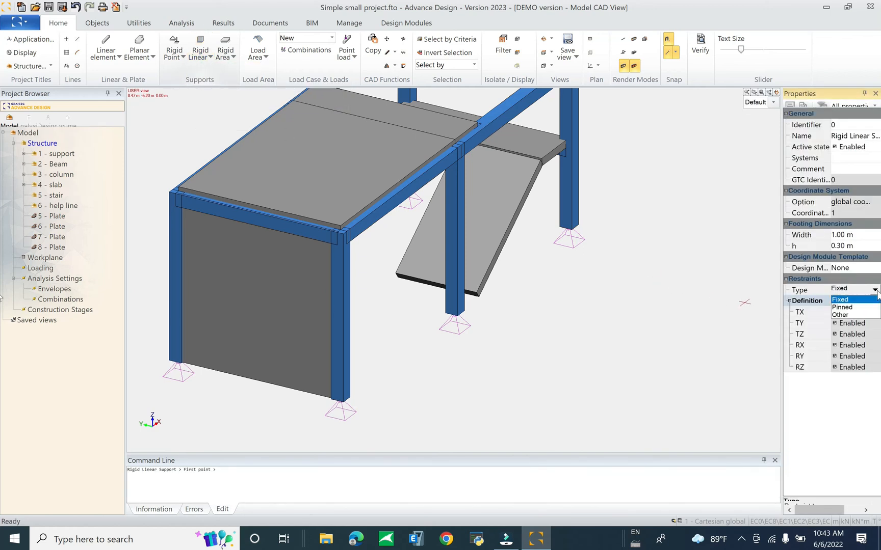
click(857, 307)
click(875, 290)
click(875, 291)
click(876, 290)
click(205, 54)
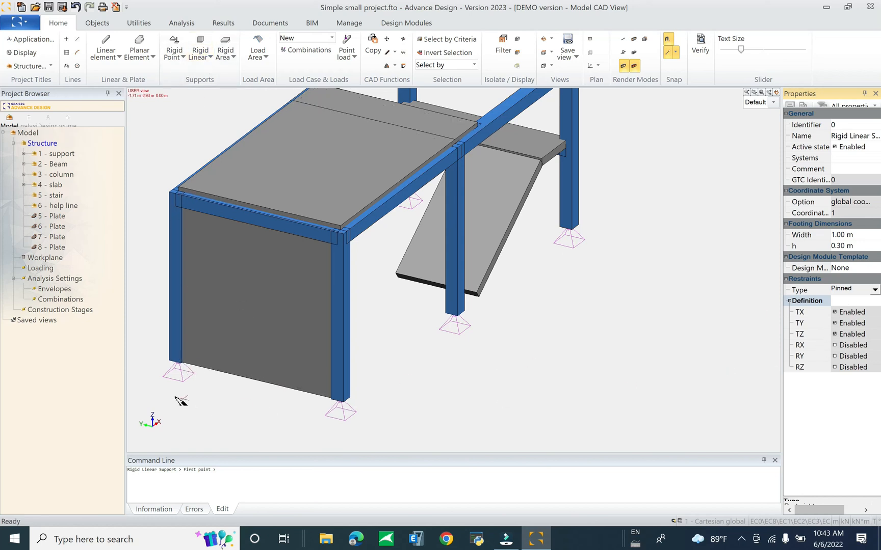
click(178, 362)
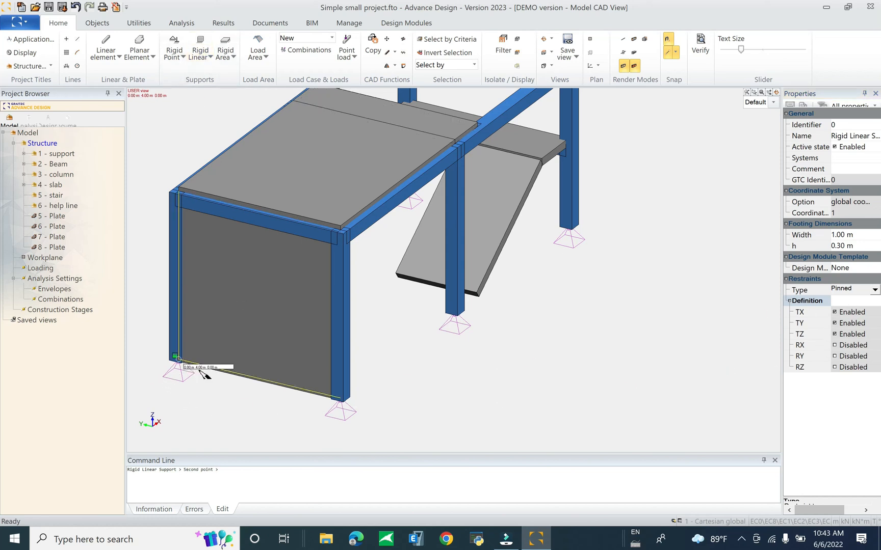
click(341, 398)
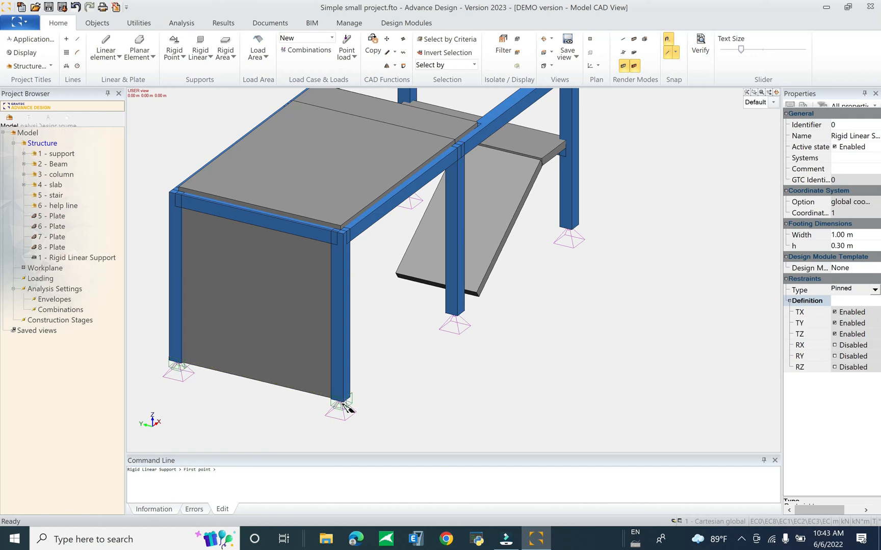
key(Escape)
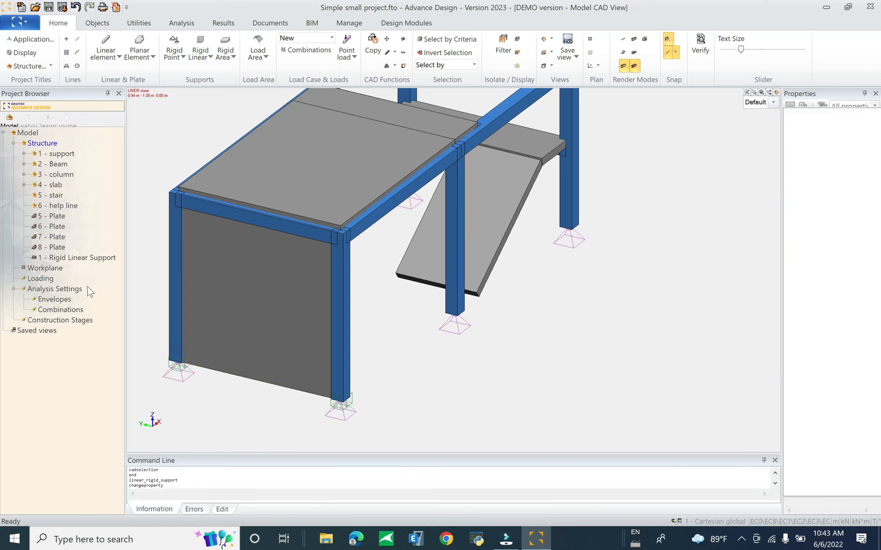
Move the wall's rigid linear support into the support system.
click(171, 372)
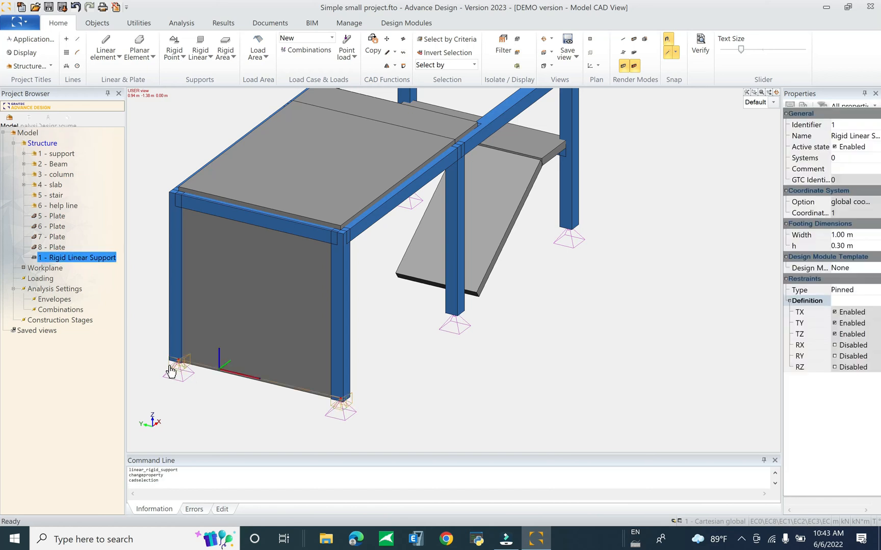
drag(54, 258, 70, 157)
click(57, 248)
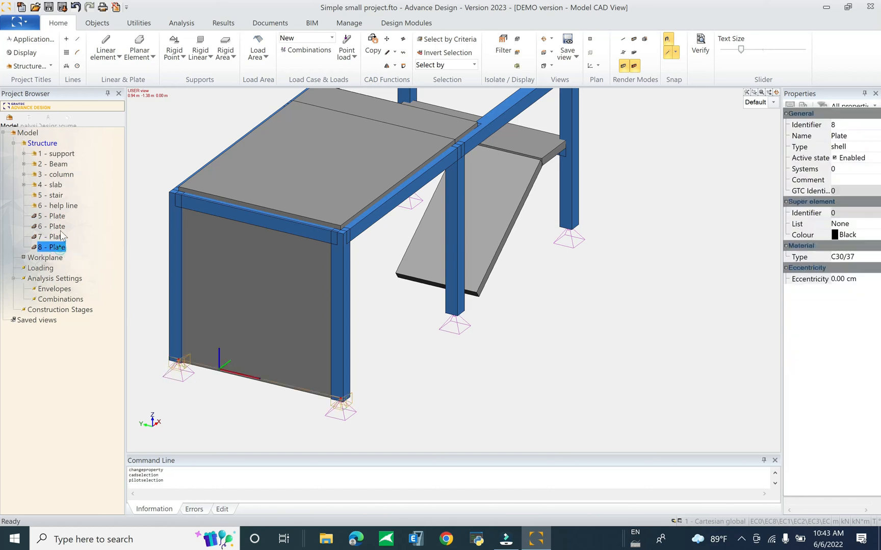
shift+click(64, 219)
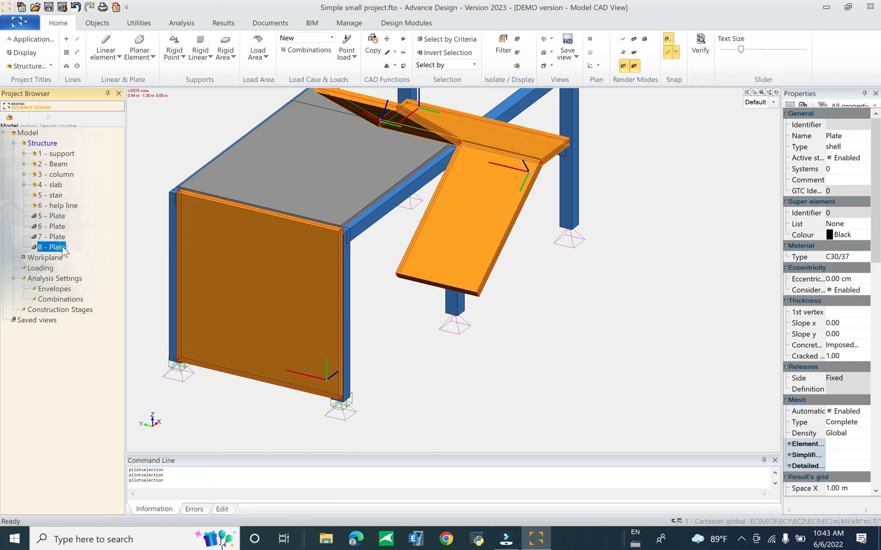
Create a system named wall under Structure and move the 20 cm wall plate into it.
click(49, 146)
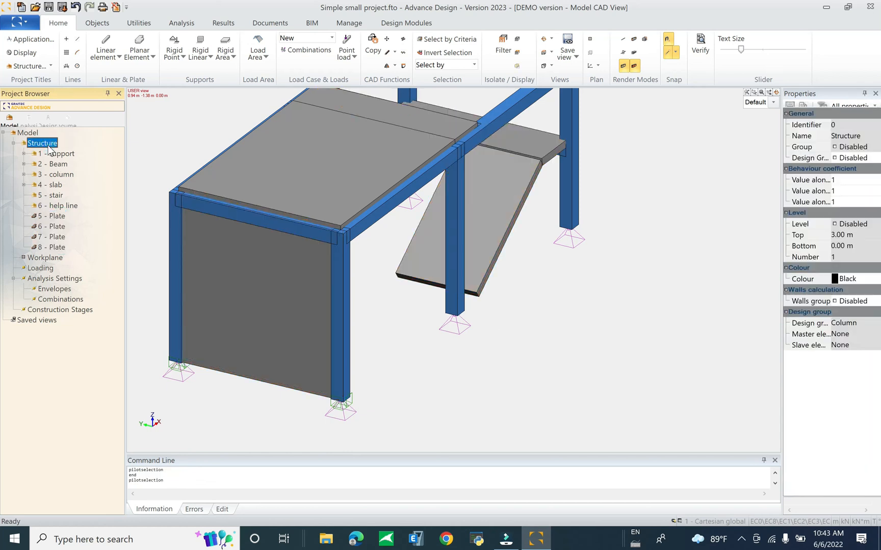
key(F6)
text(w)
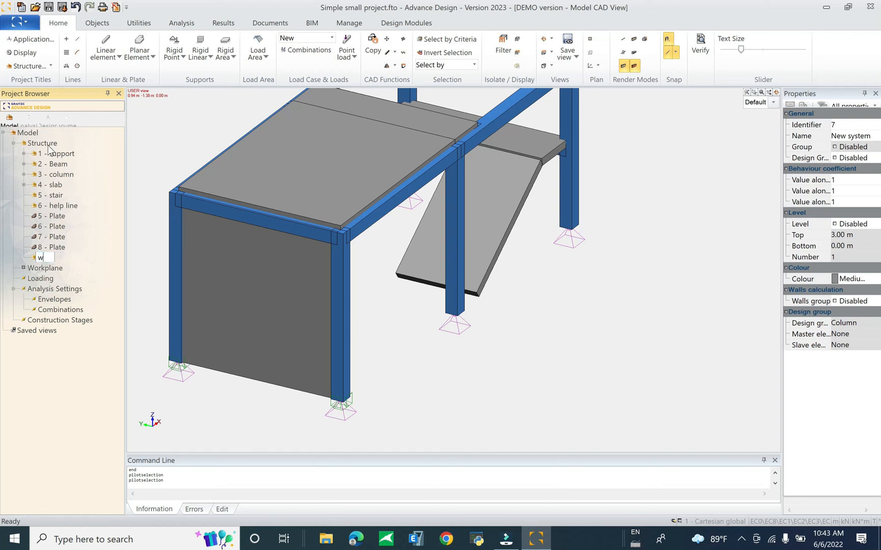
text(all)
key(Return)
click(211, 287)
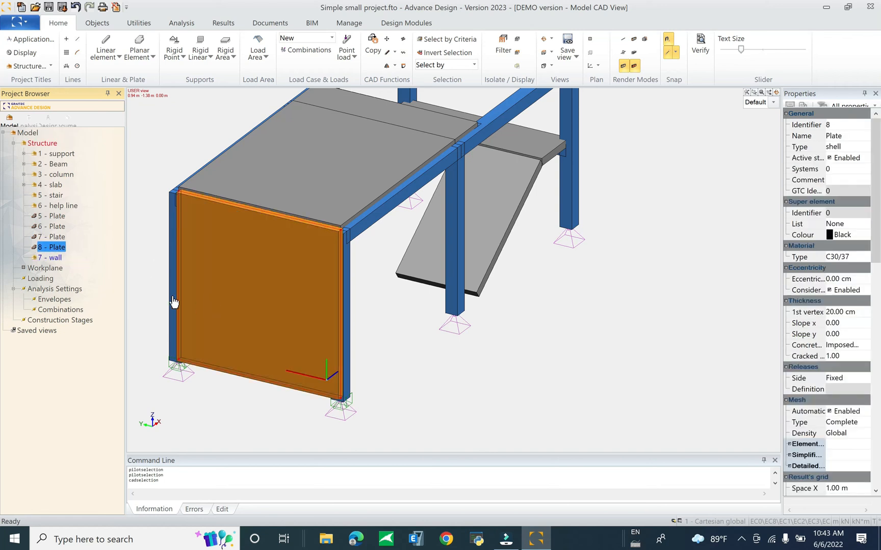
drag(57, 262, 57, 258)
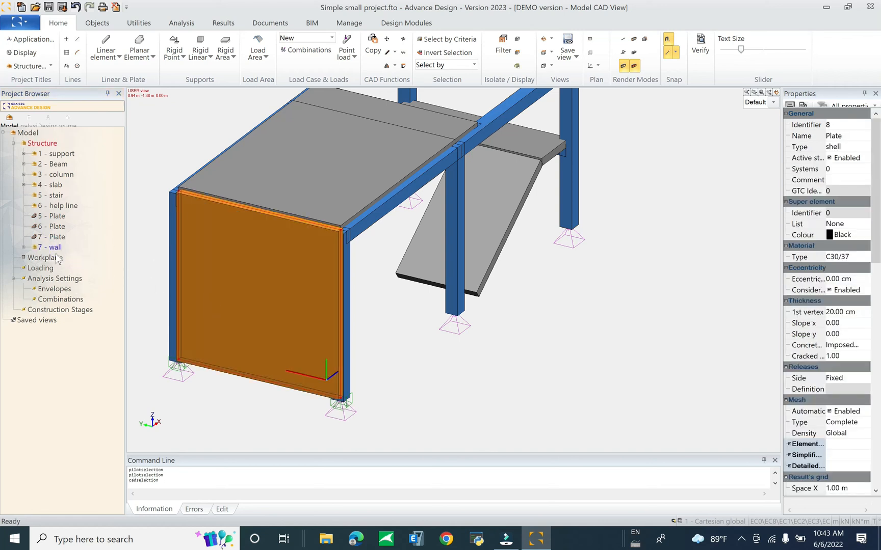
Move the landing and two flight plates into the stair system and delete the help line system.
click(55, 237)
shift+click(57, 219)
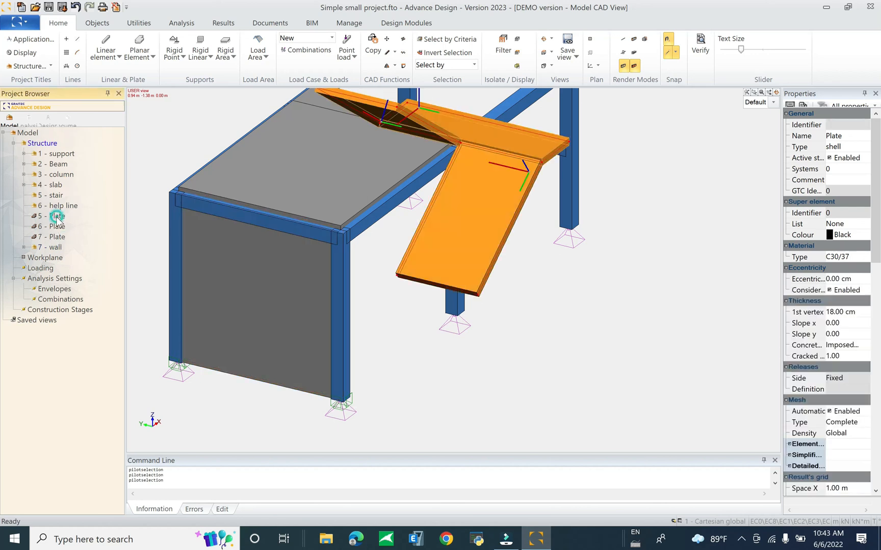
mouse_move(57, 201)
mouse_down()
mouse_move(66, 161)
mouse_move(59, 199)
mouse_up()
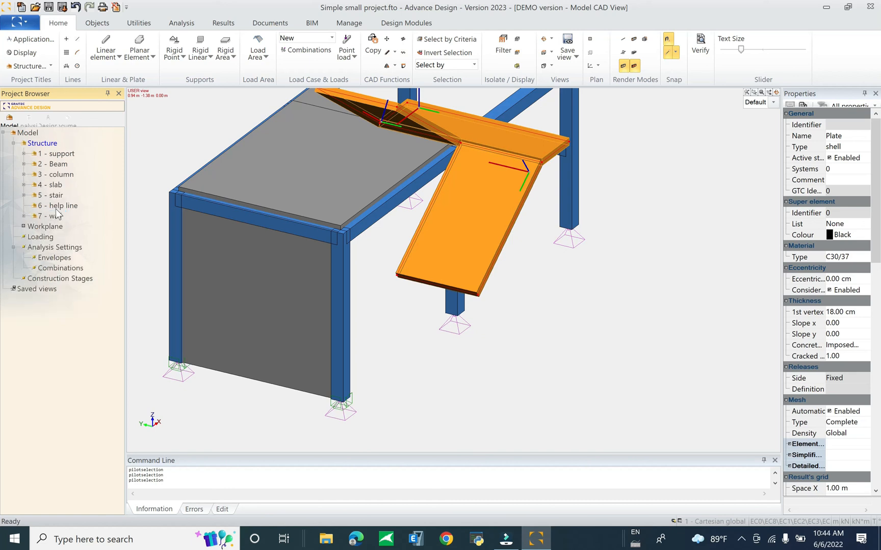
click(58, 207)
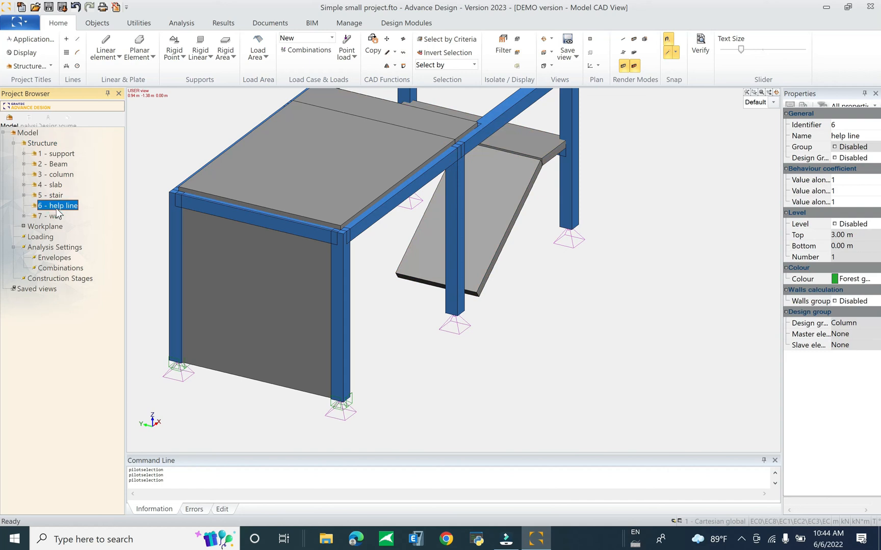
key(Delete)
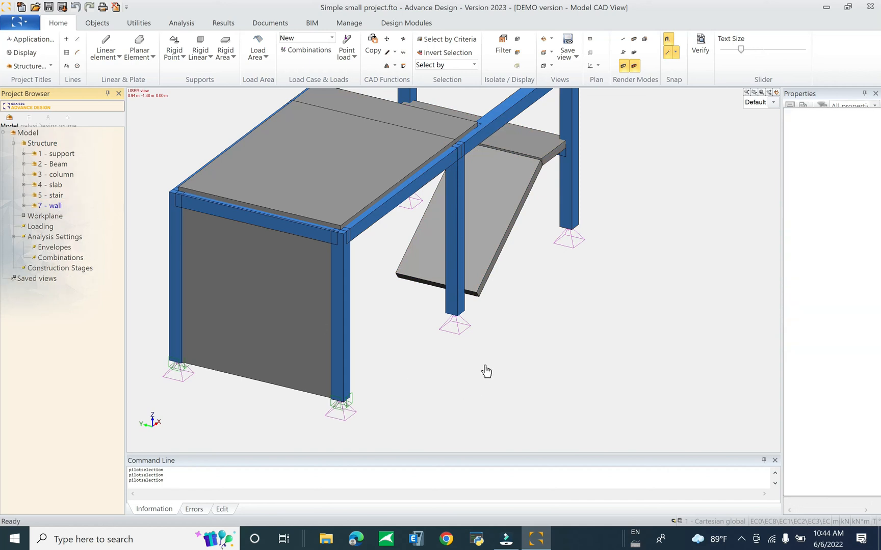
Hide the workplane grid in the model view.
scroll(505, 407, down, 5)
shift+middle_drag(482, 343, 339, 348)
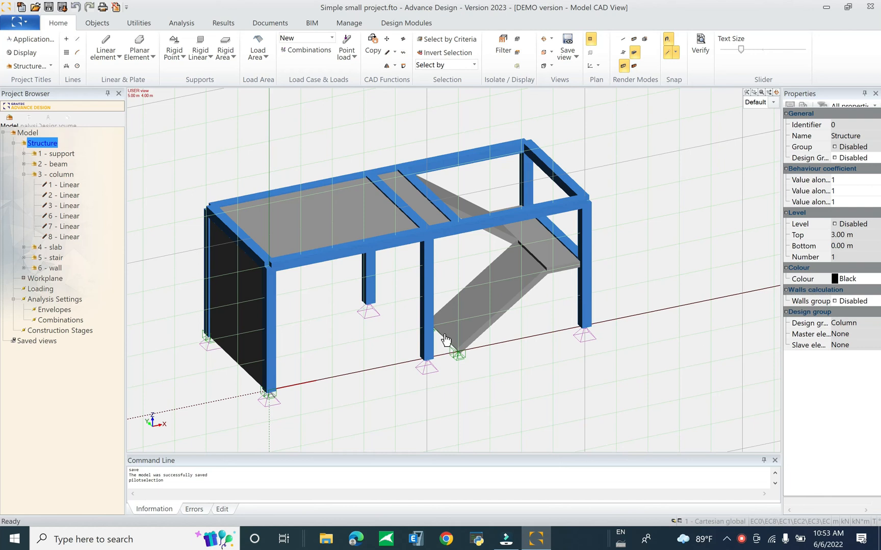
shift+middle_drag(363, 330, 638, 244)
right_click(674, 184)
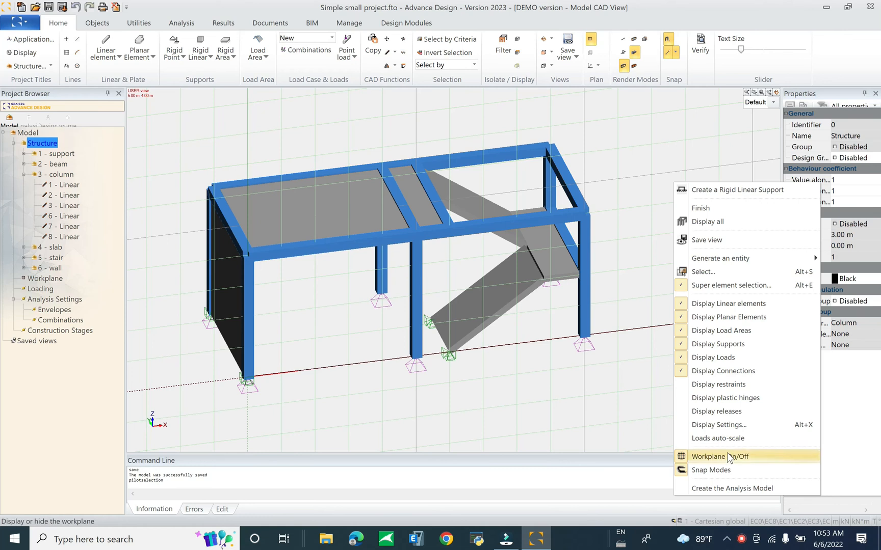
click(729, 457)
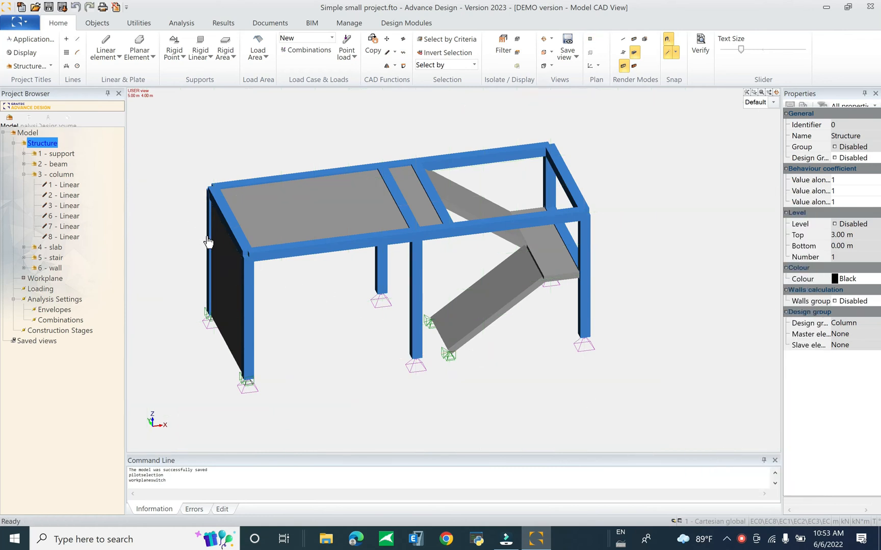
shift+middle_drag(352, 312, 338, 276)
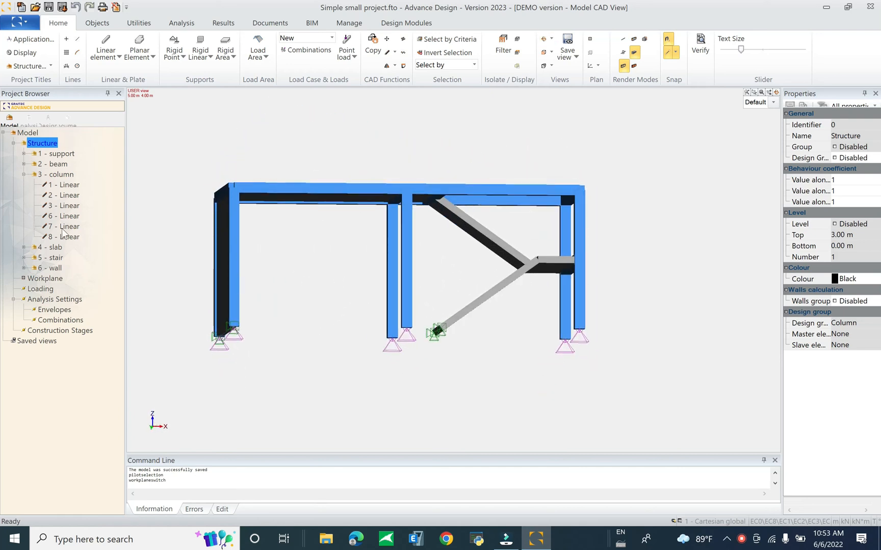
shift+middle_drag(302, 228, 280, 238)
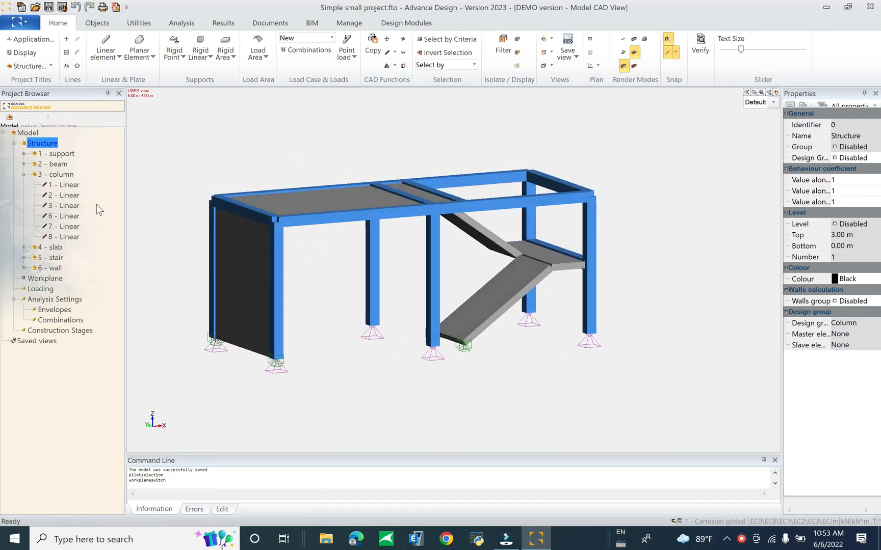
Select all linear elements in the beam system and review their shared type, material and cross-section properties.
click(24, 174)
click(23, 164)
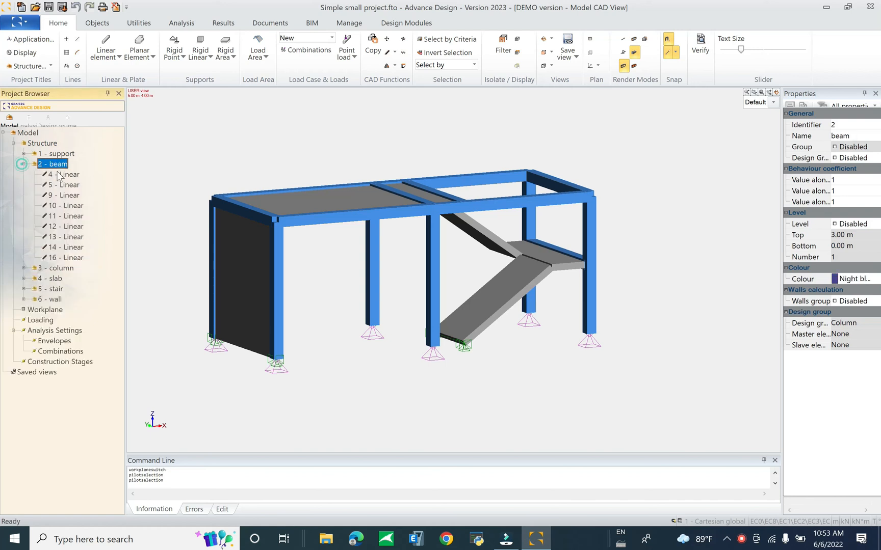
shift+click(71, 258)
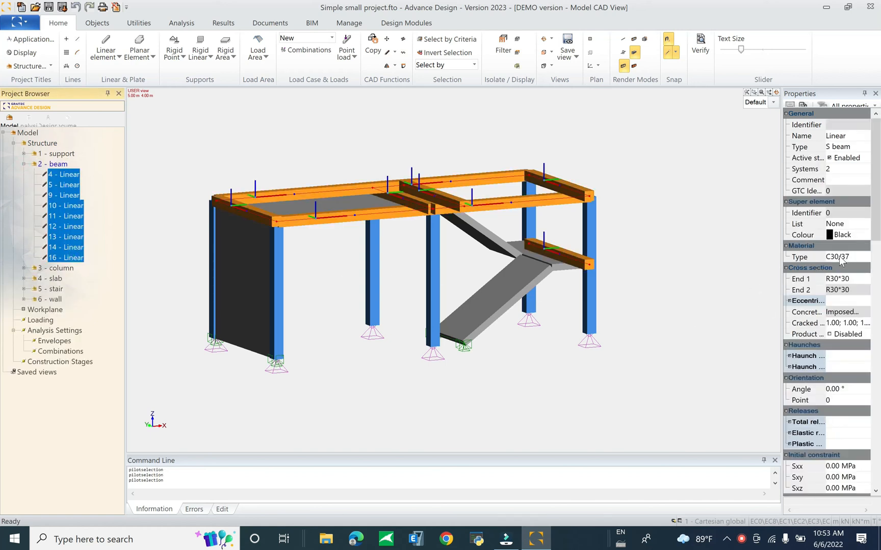
scroll(825, 223, down, 1)
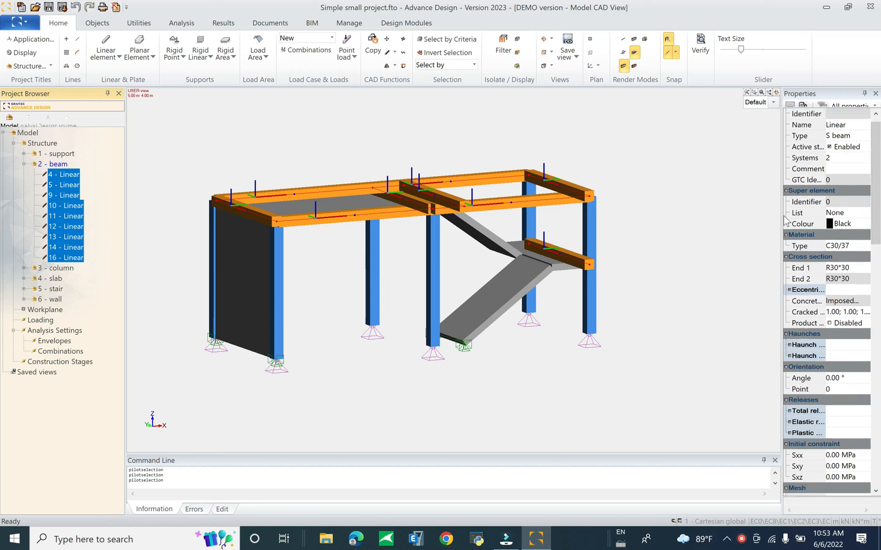
drag(782, 216, 747, 216)
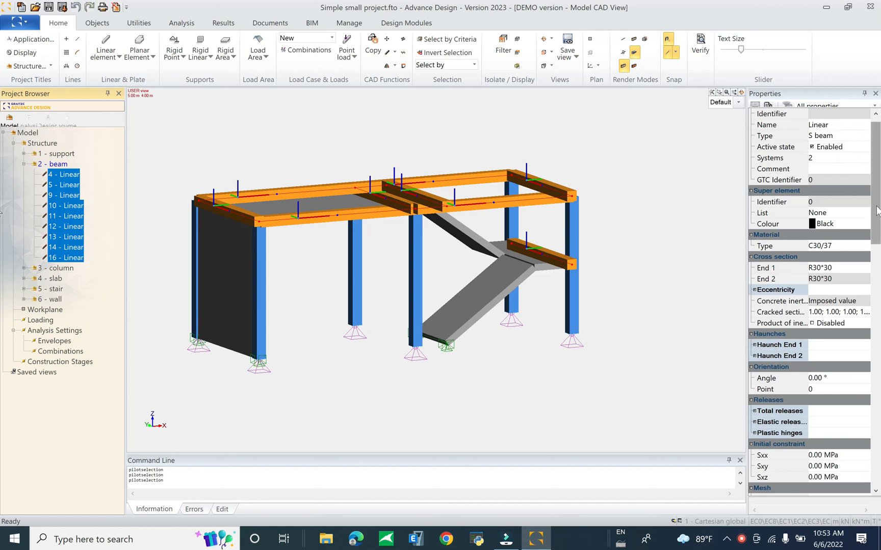
scroll(857, 181, down, 1)
scroll(849, 177, up, 2)
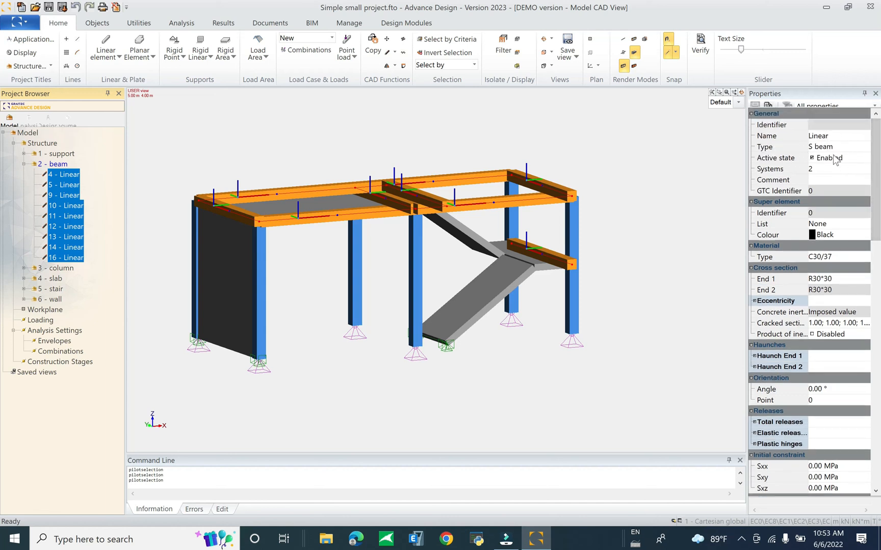
Enable the beam calculation in the concrete design properties of all selected elements in the beam system.
scroll(821, 157, down, 3)
drag(878, 220, 879, 288)
drag(2, 293, 3, 334)
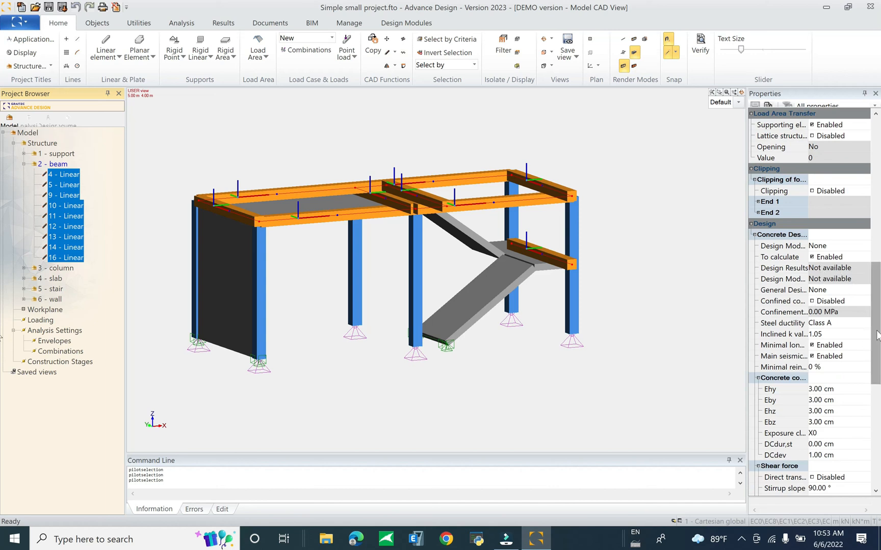
scroll(854, 312, down, 4)
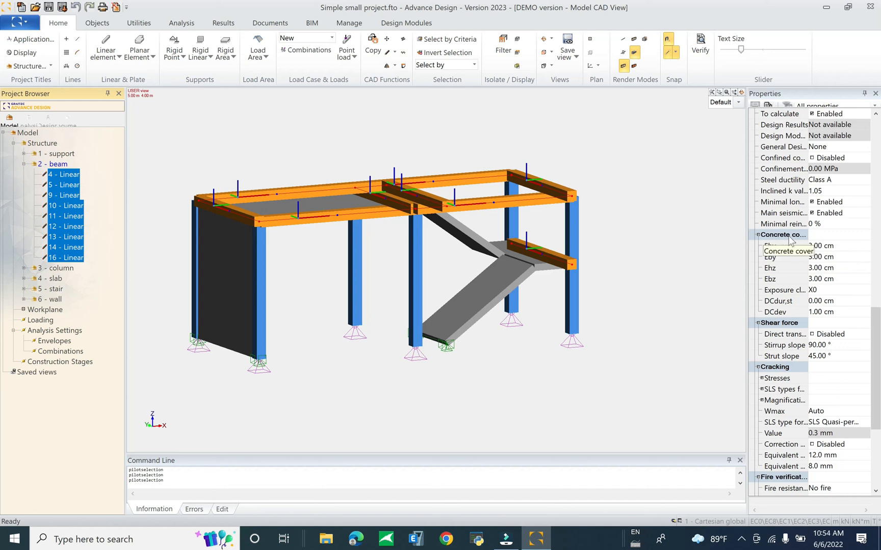
drag(875, 326, 880, 391)
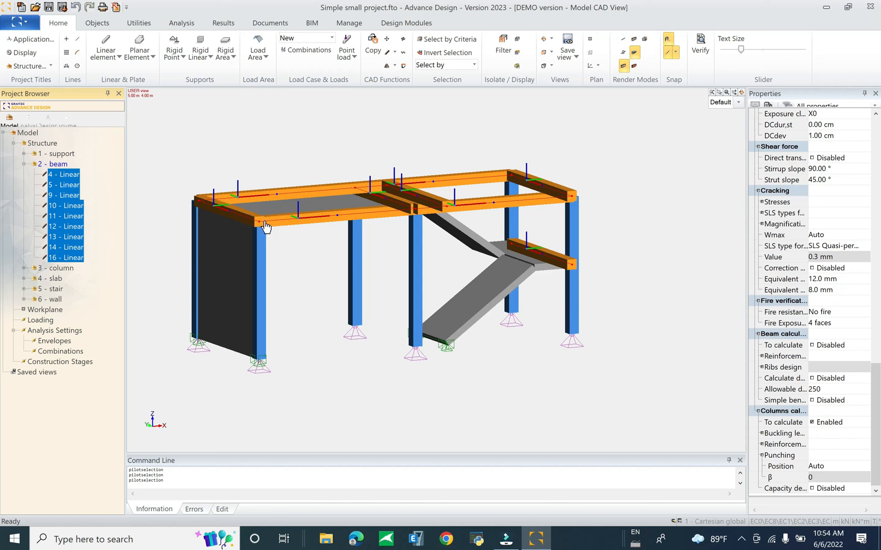
click(812, 346)
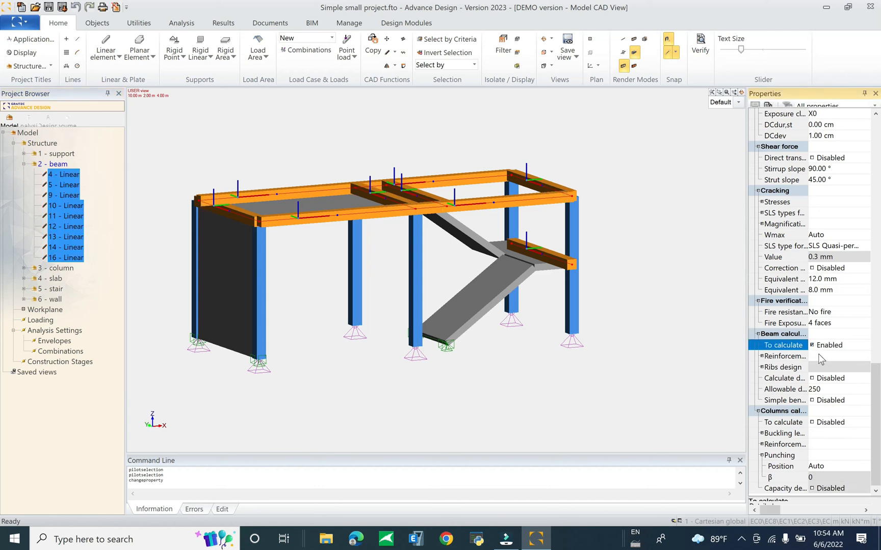
key(Escape)
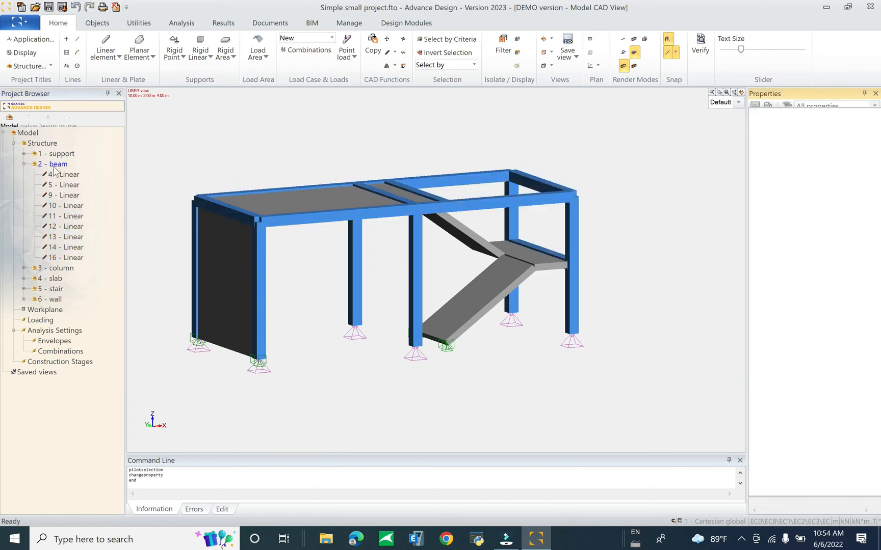
click(56, 165)
click(24, 164)
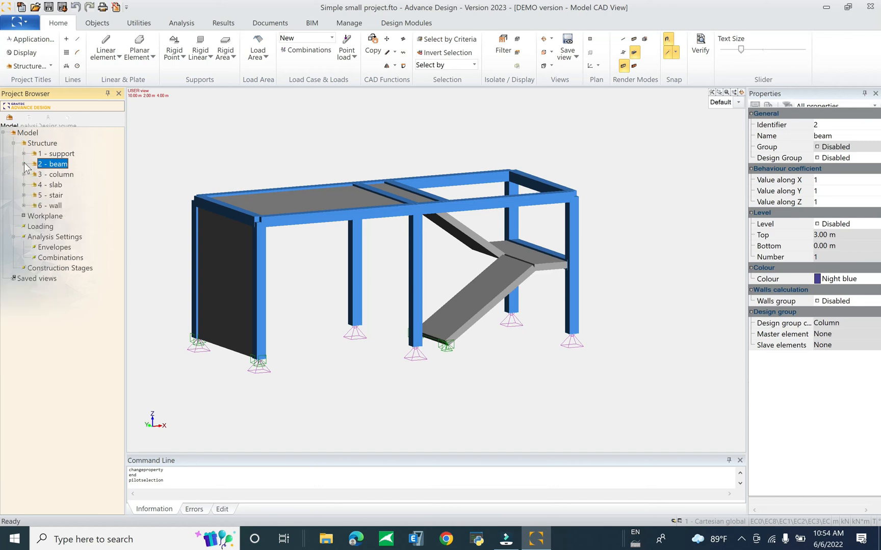
Select all linear elements in the column system and check their beam and column calculation settings.
double_click(55, 175)
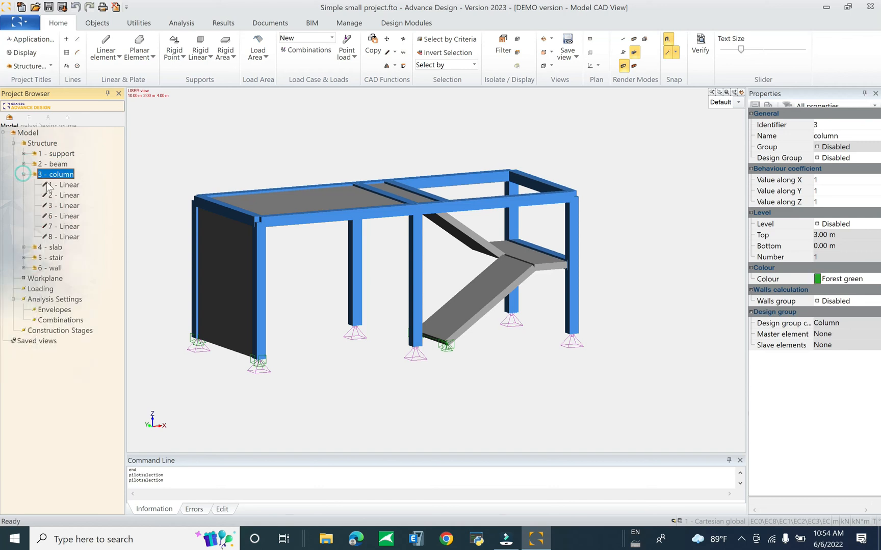
click(63, 185)
shift+click(66, 237)
drag(875, 228, 879, 475)
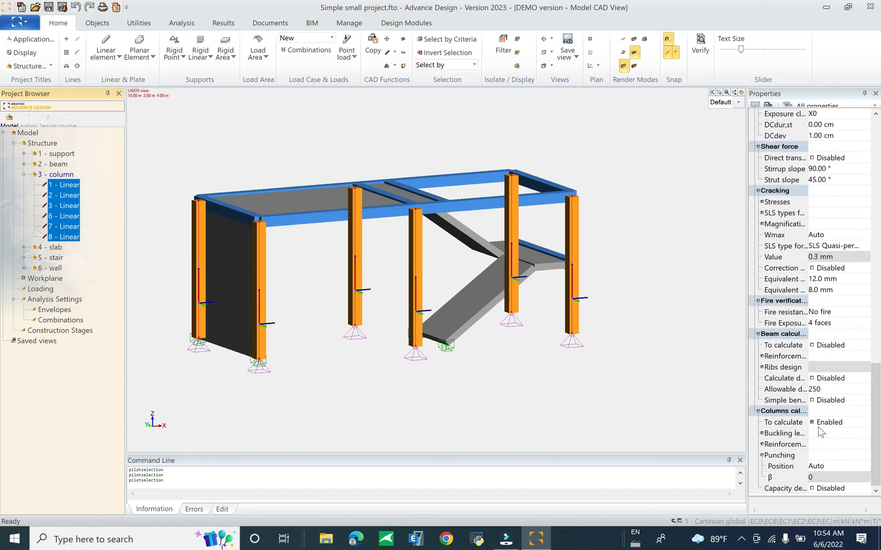
click(24, 174)
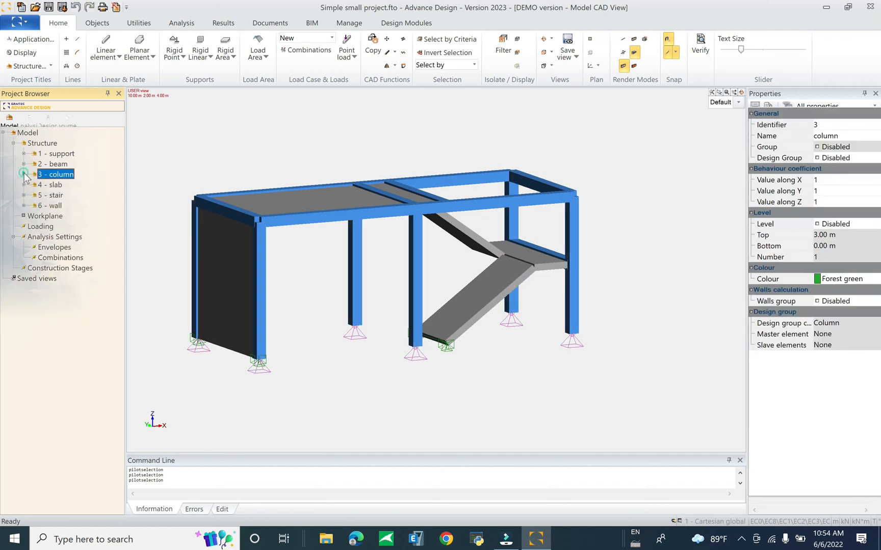
Select all linear elements in the beam system and enable deflection calculation in their beam calculation properties.
click(24, 164)
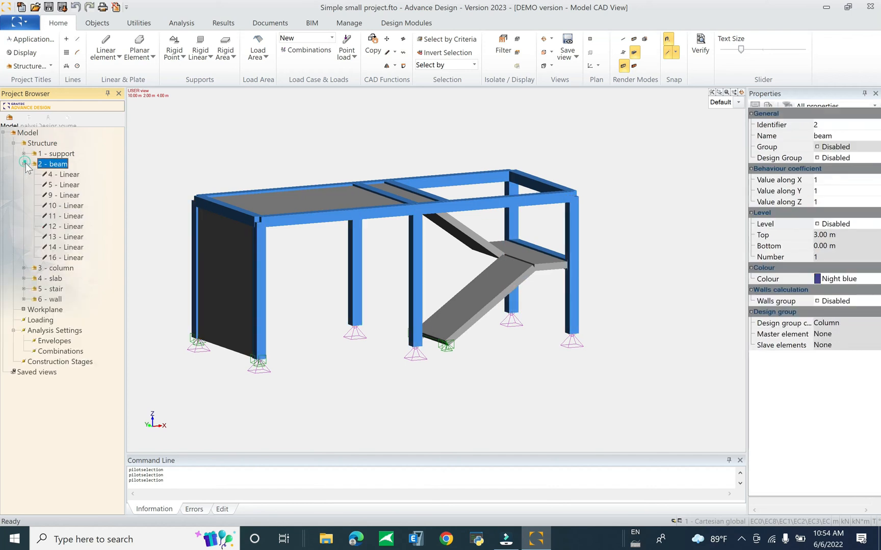
shift+click(66, 257)
drag(878, 227, 877, 484)
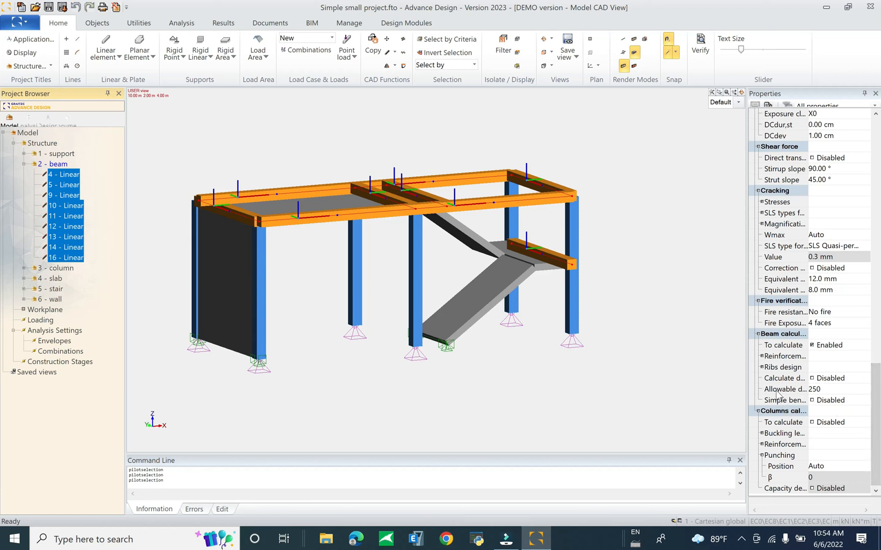
click(812, 378)
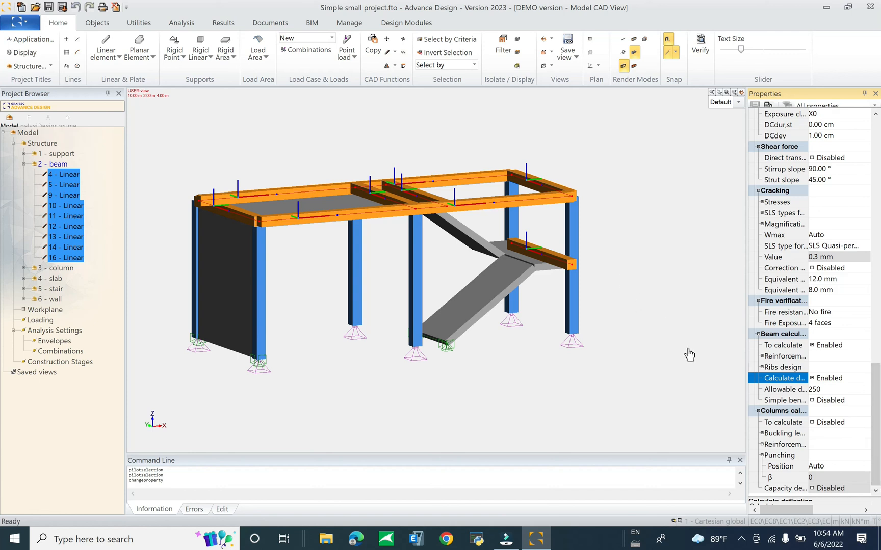
key(Escape)
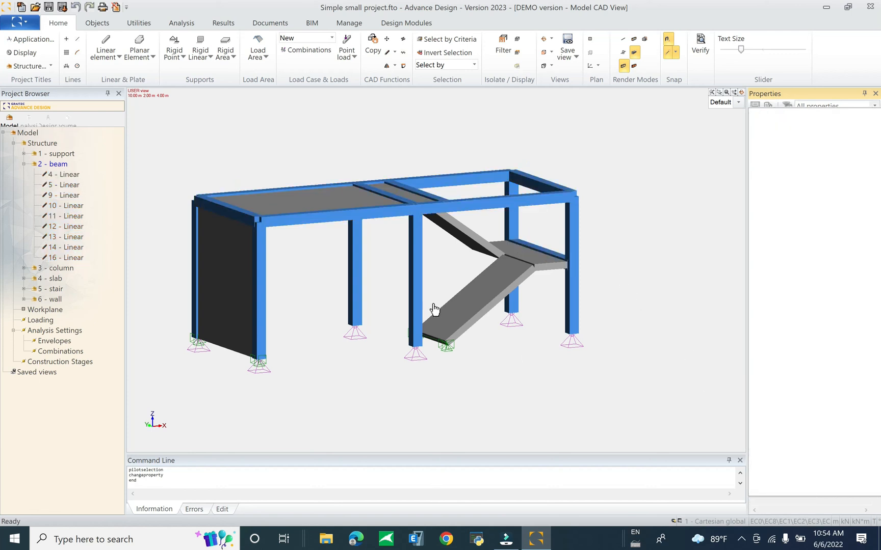
double_click(21, 163)
Save the frame model with the updated beam design settings.
key(ctrl+s)
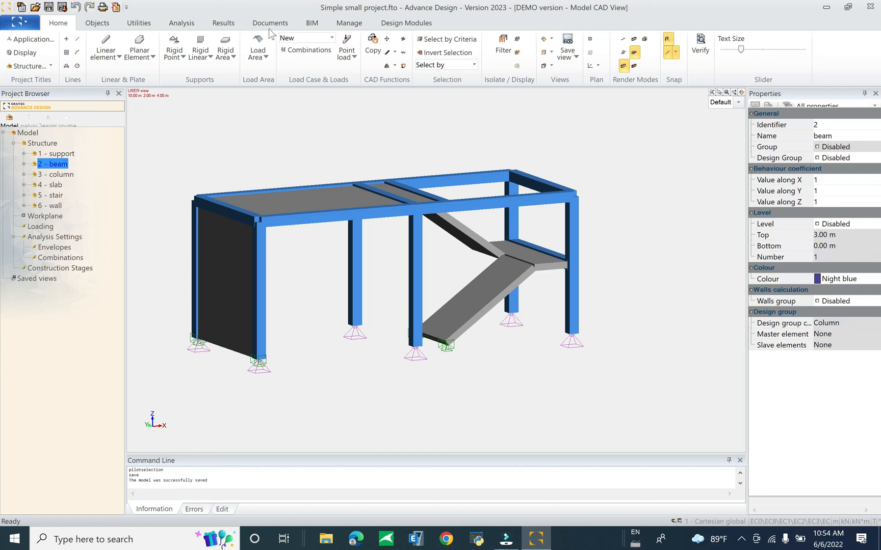
key(ctrl+s)
middle_drag(470, 214, 468, 282)
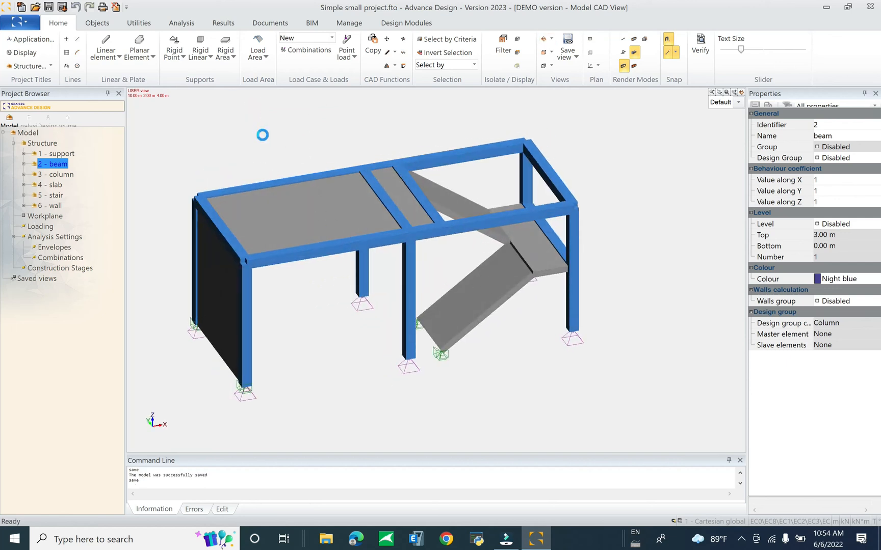